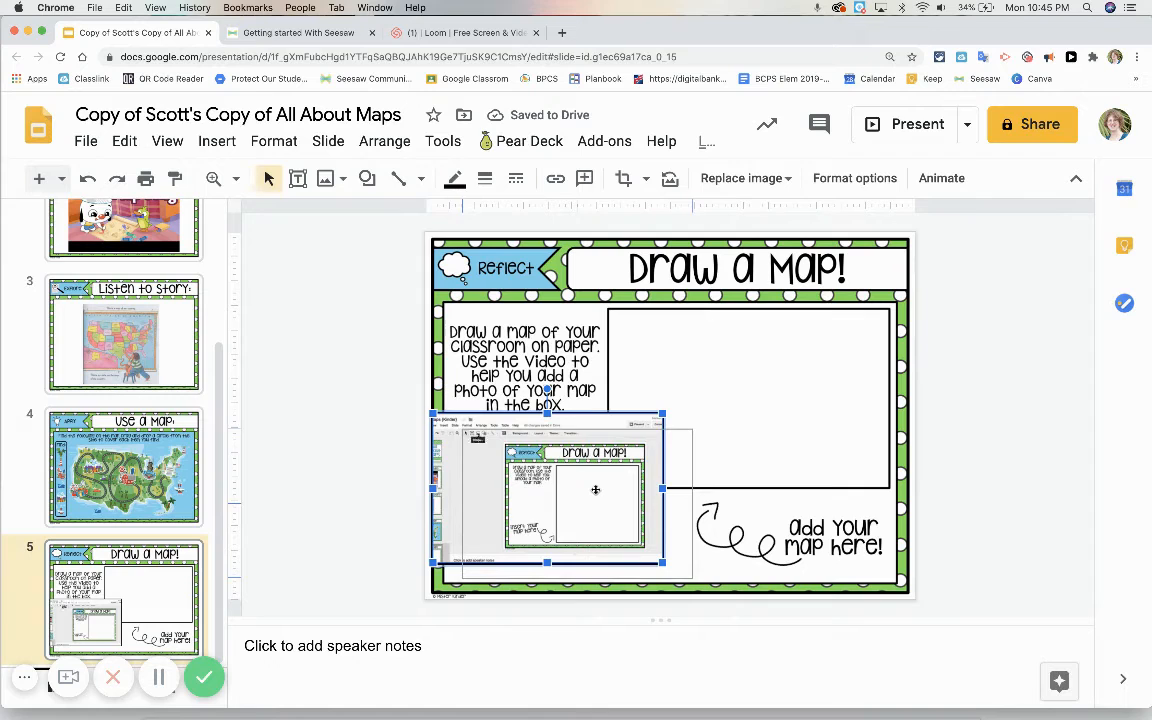
Step: Move the instruction video off the Draw a Map slide and capture a screenshot of the slide area
drag(595, 489, 318, 505)
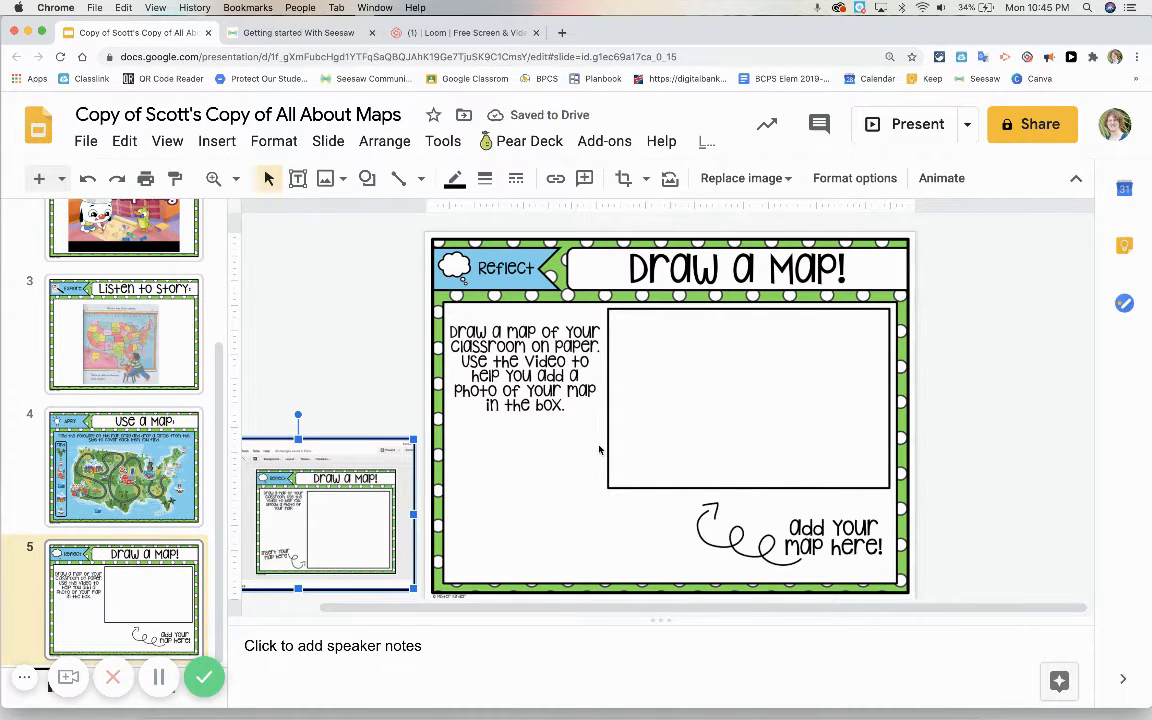
key(super+shift+5)
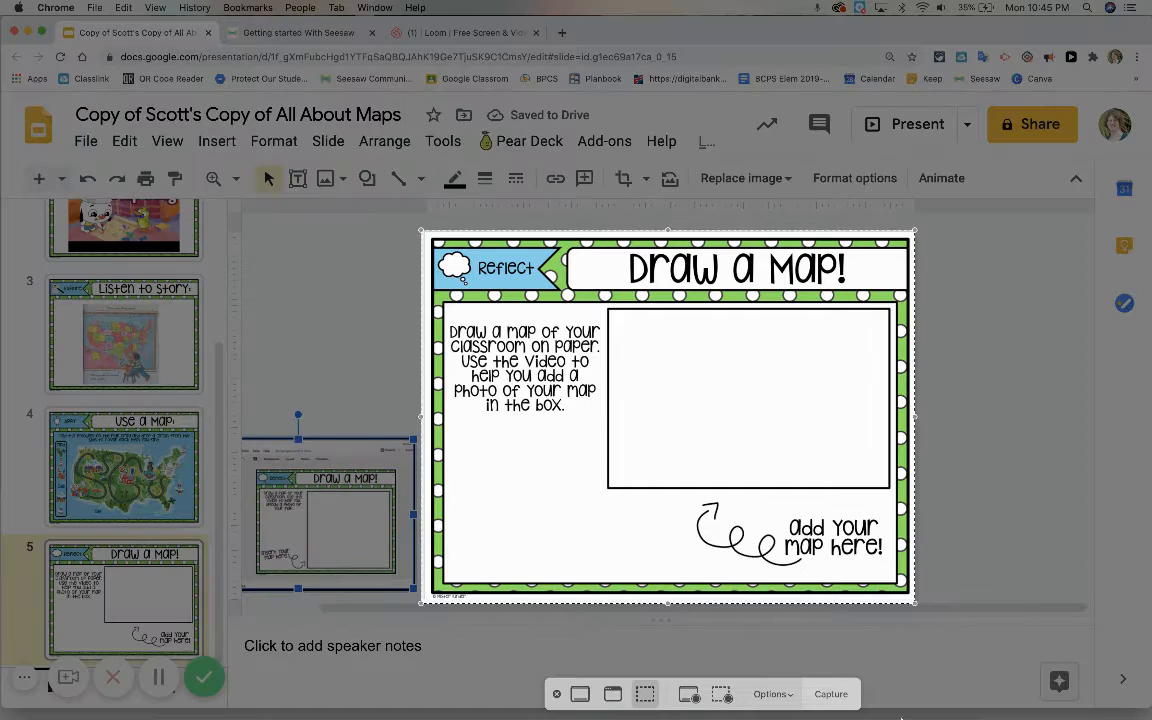
click(830, 694)
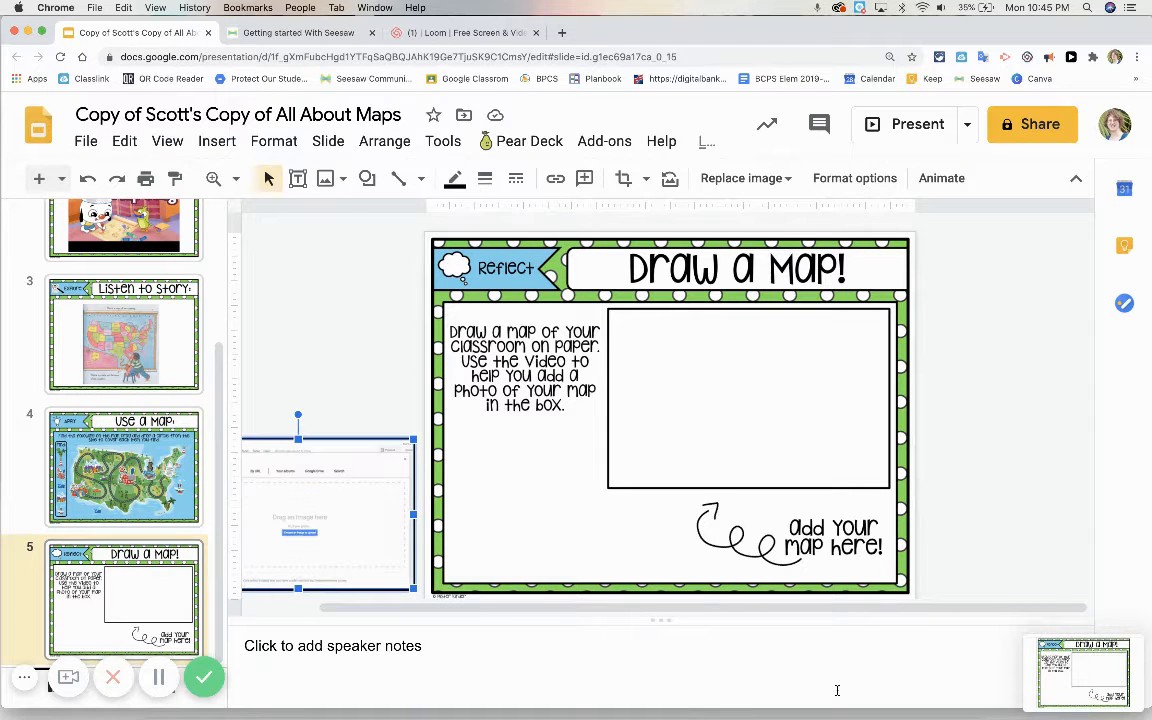
Step: Save all slides of the presentation as a PDF named AllAboutMaps in the Documents folder
scroll(193, 510, up, 3)
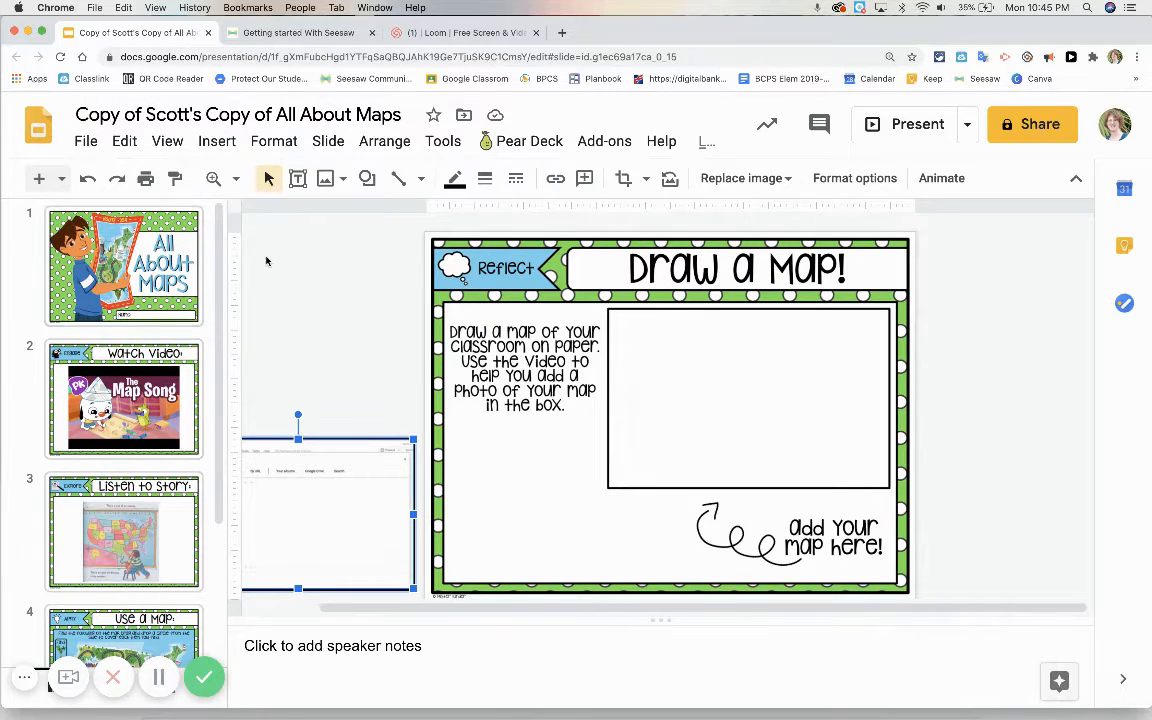
click(88, 142)
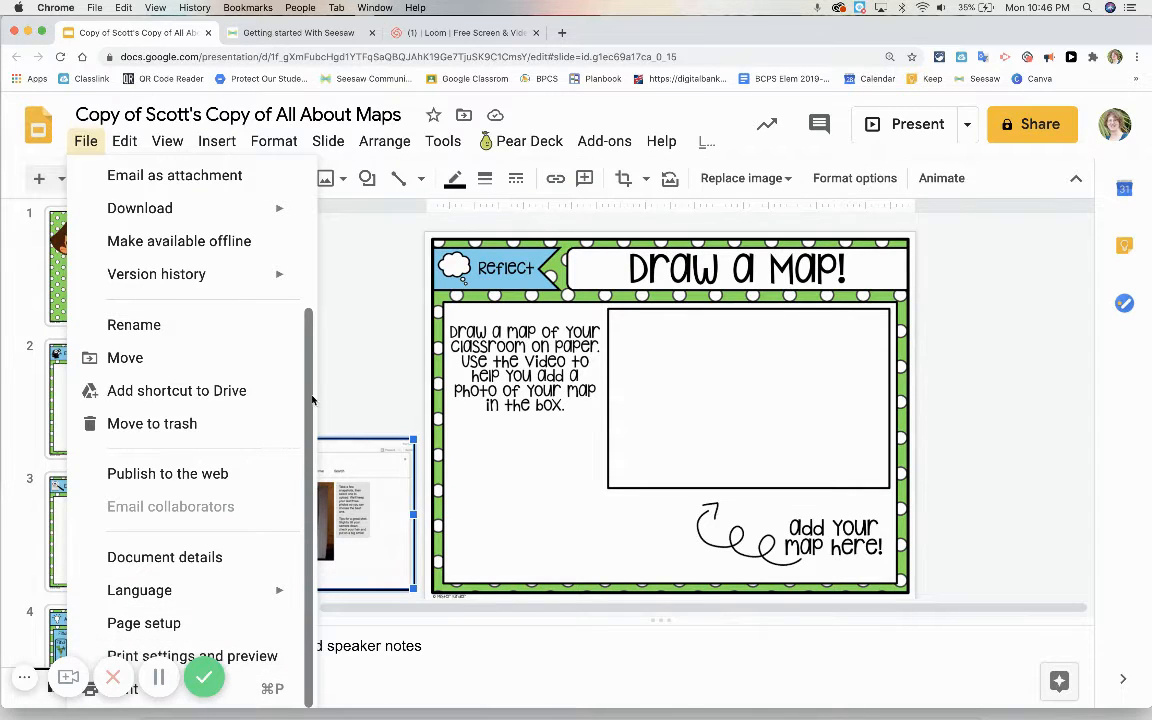
click(347, 268)
click(85, 141)
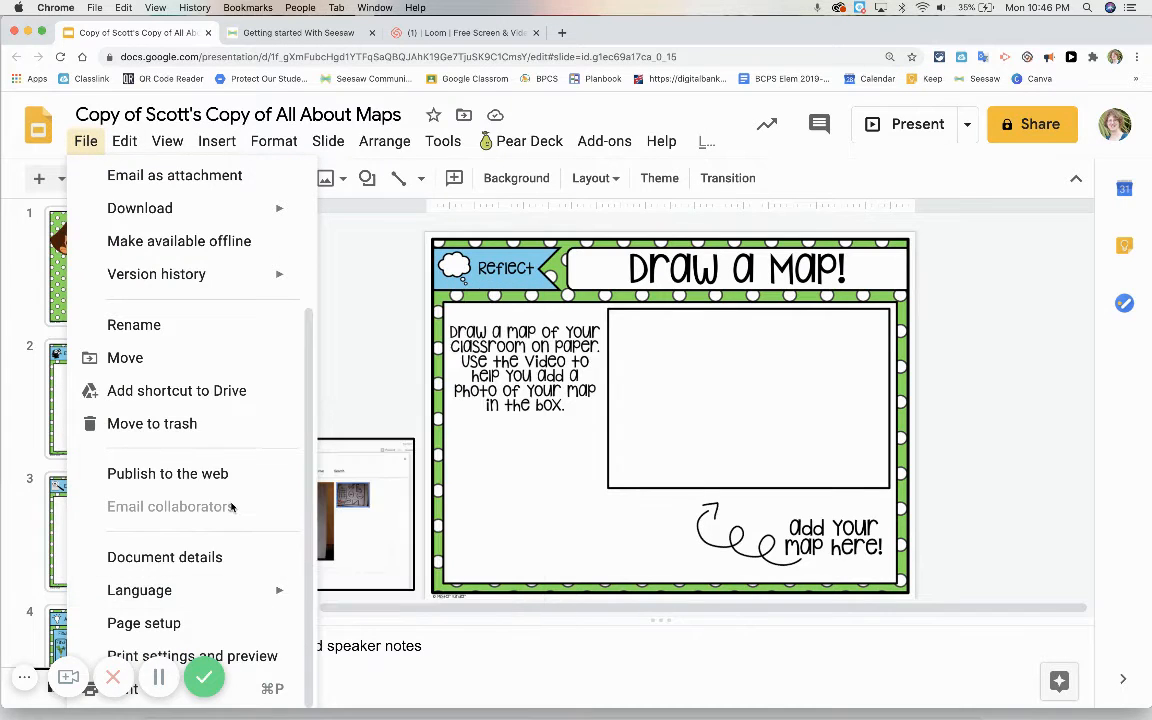
click(245, 692)
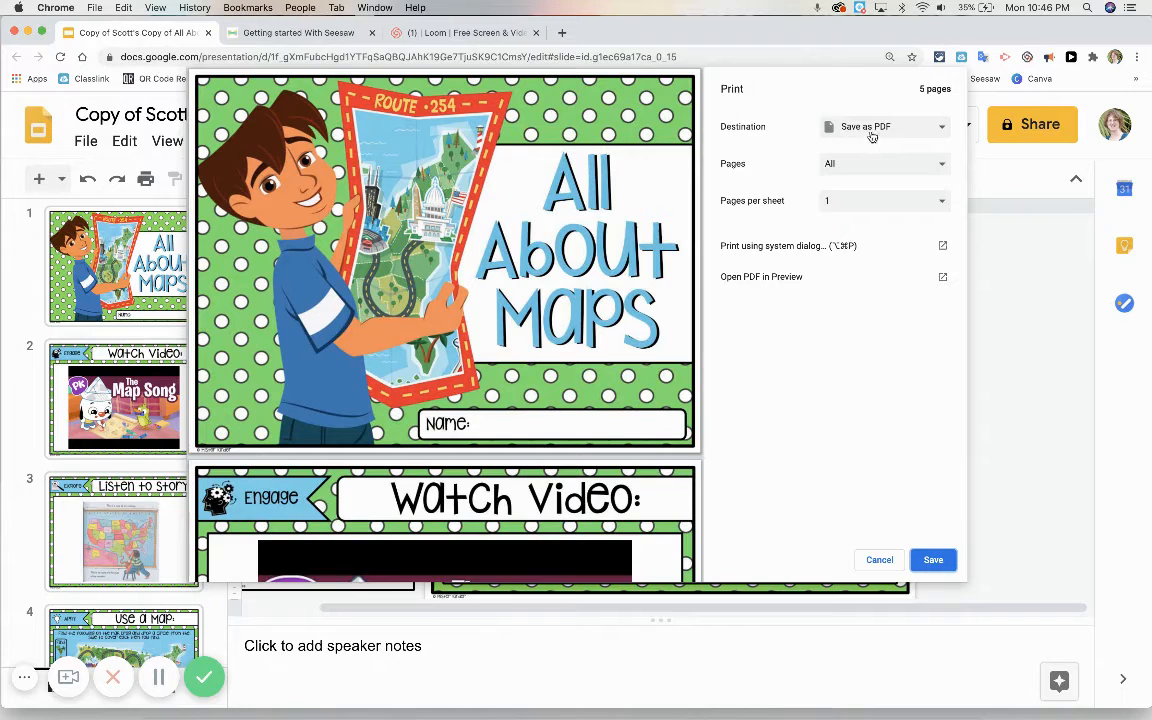
click(932, 560)
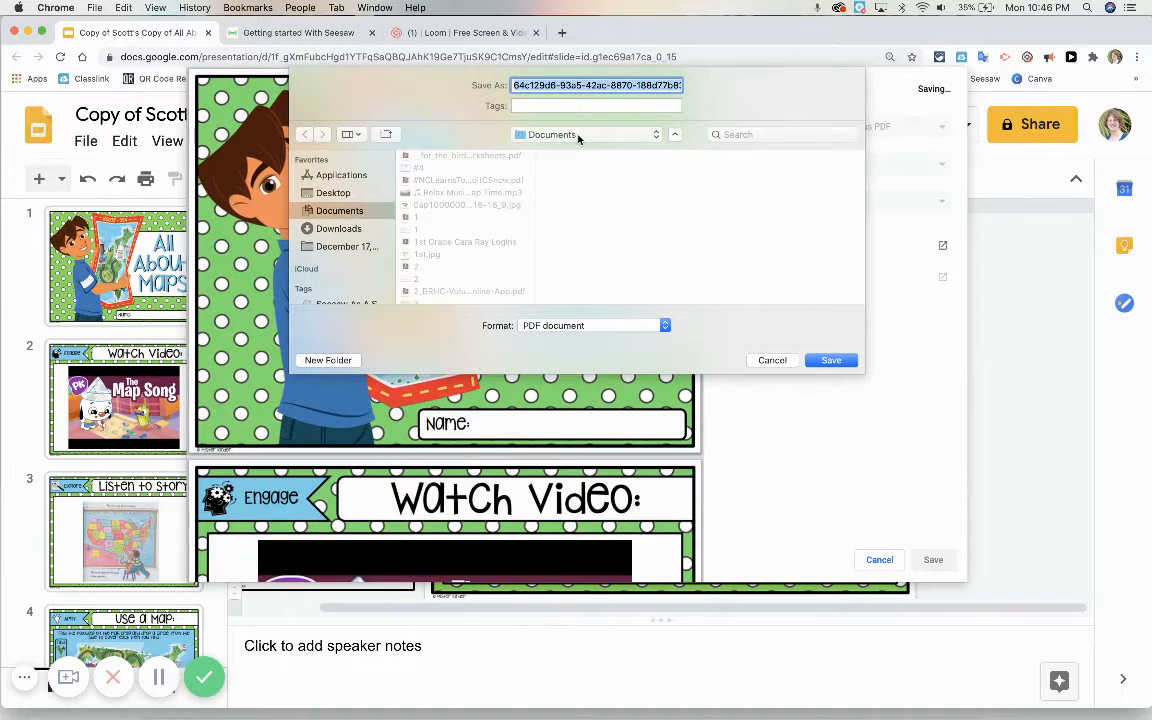
text(All)
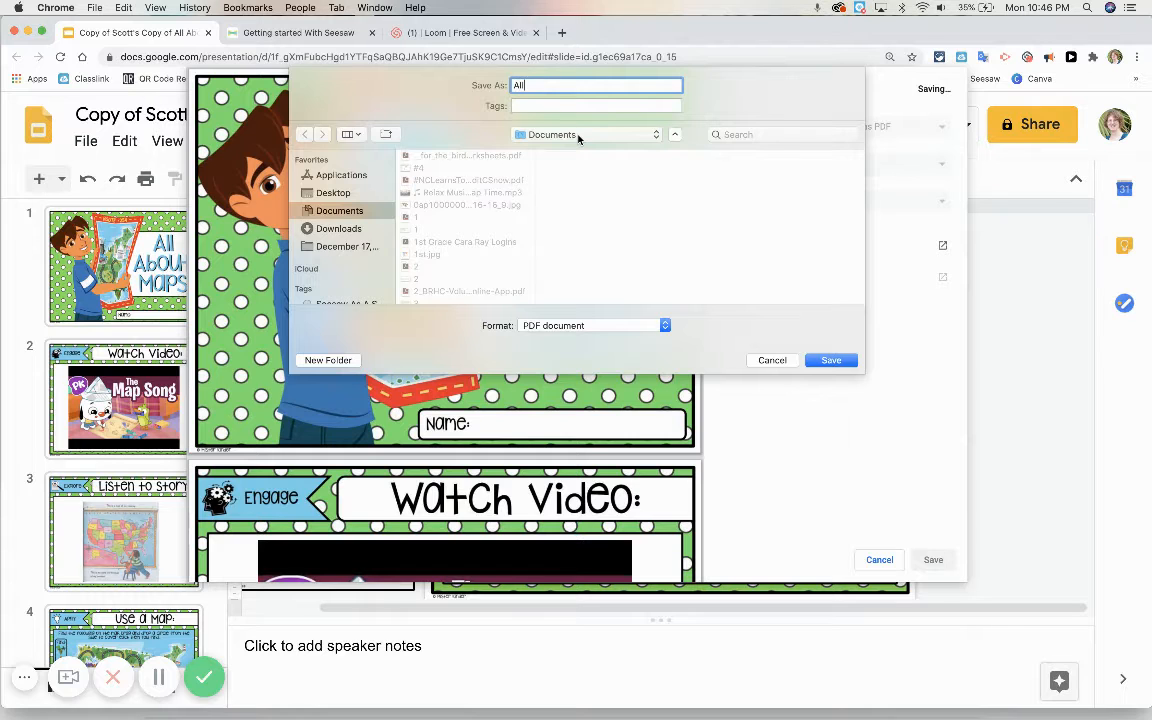
text( Abou)
click(831, 360)
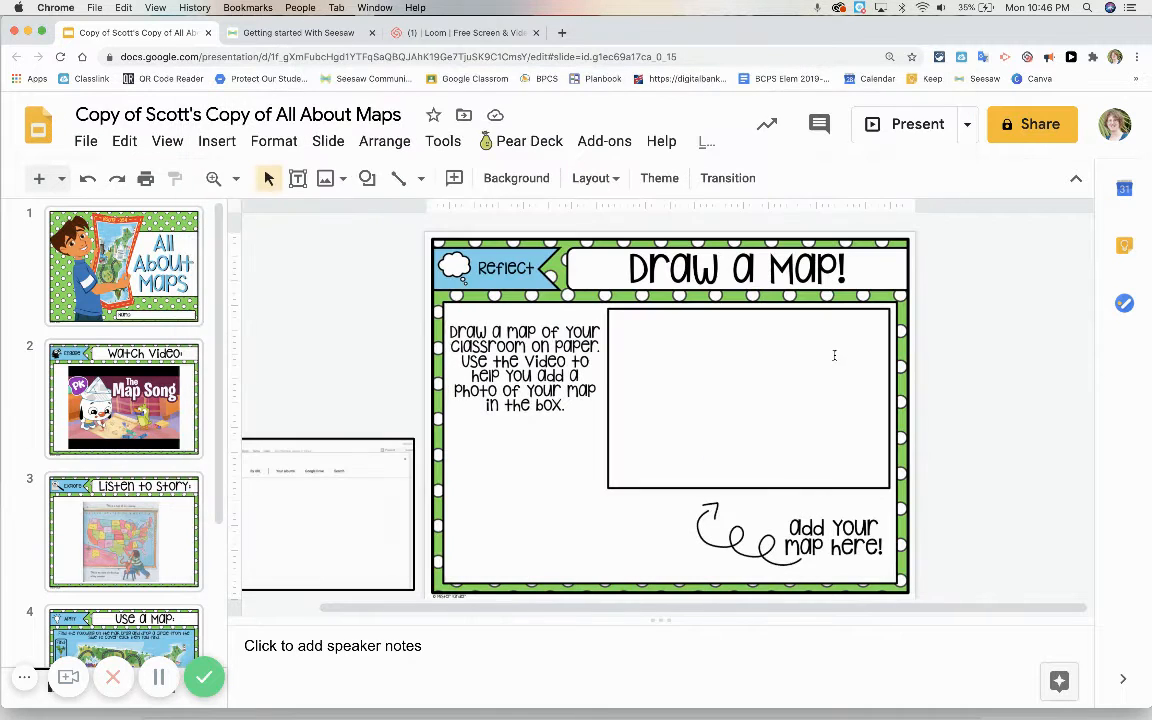
Step: Switch to Seesaw and start creating a new activity to assign from My Library
click(326, 35)
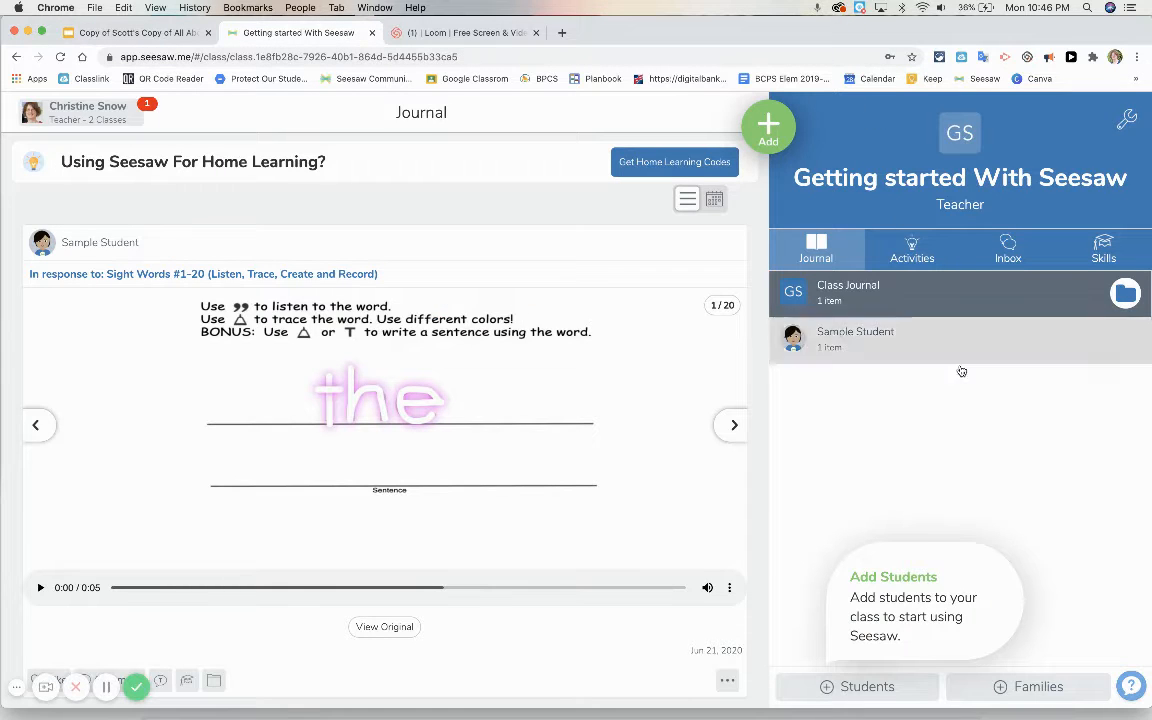
click(918, 248)
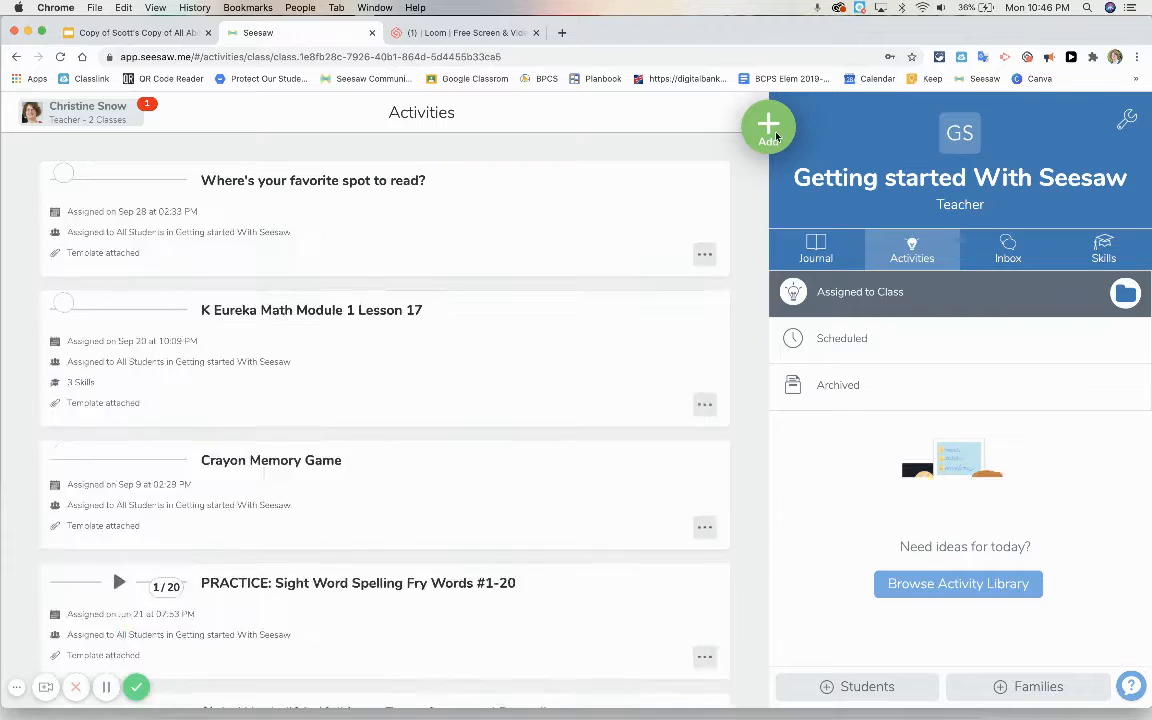
click(771, 134)
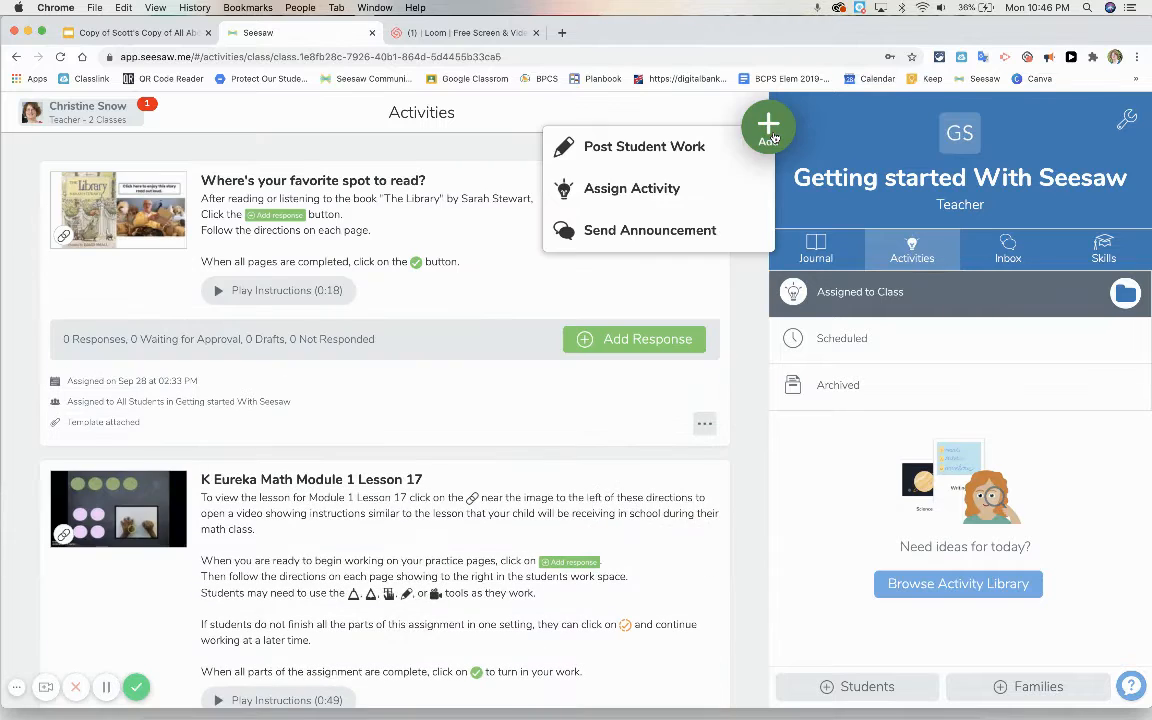
click(622, 190)
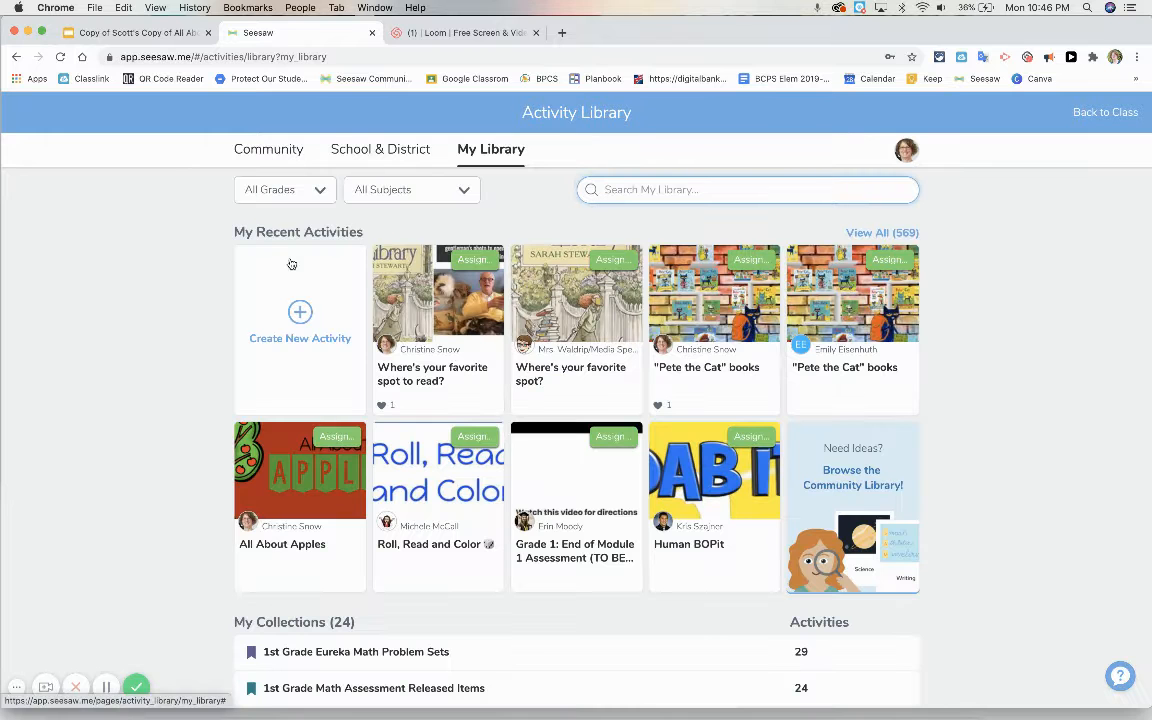
click(299, 318)
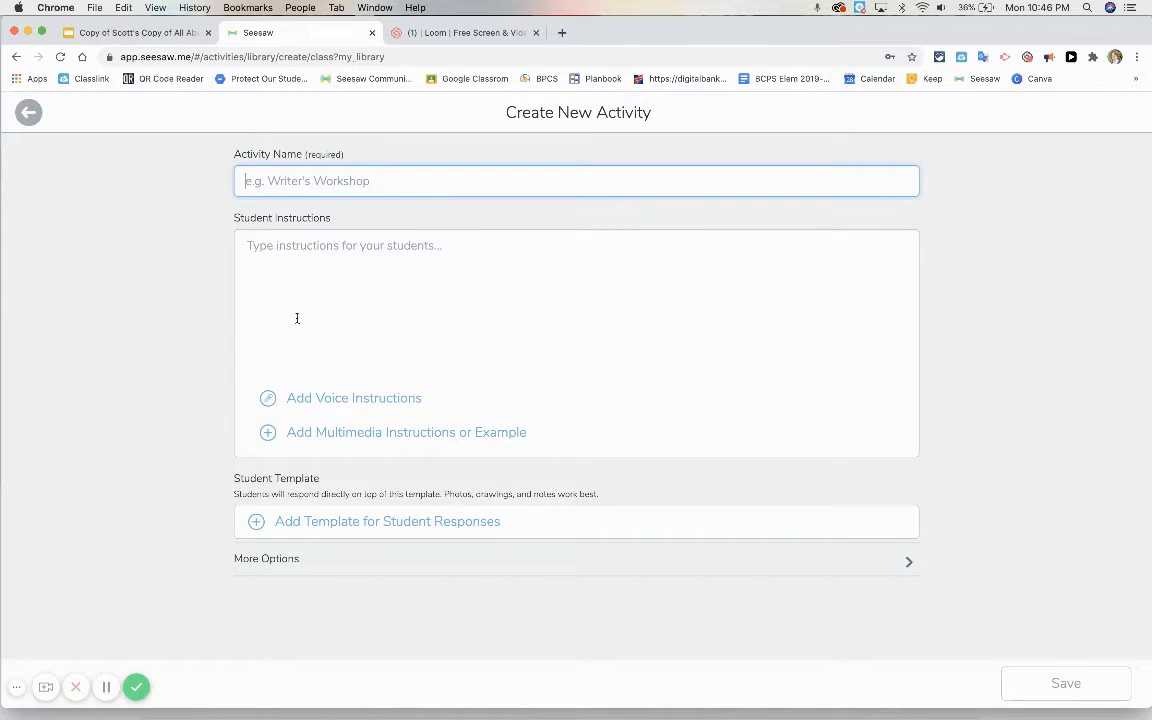
Step: Name the new activity All About Maps
click(258, 181)
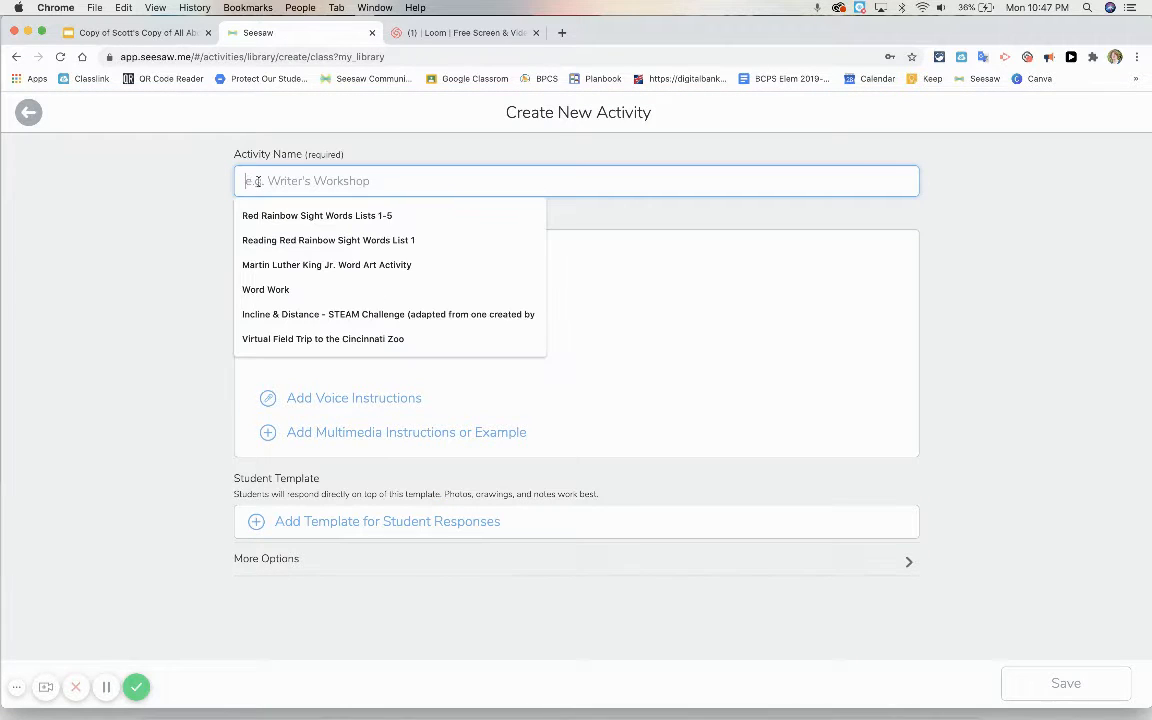
text(All Abou)
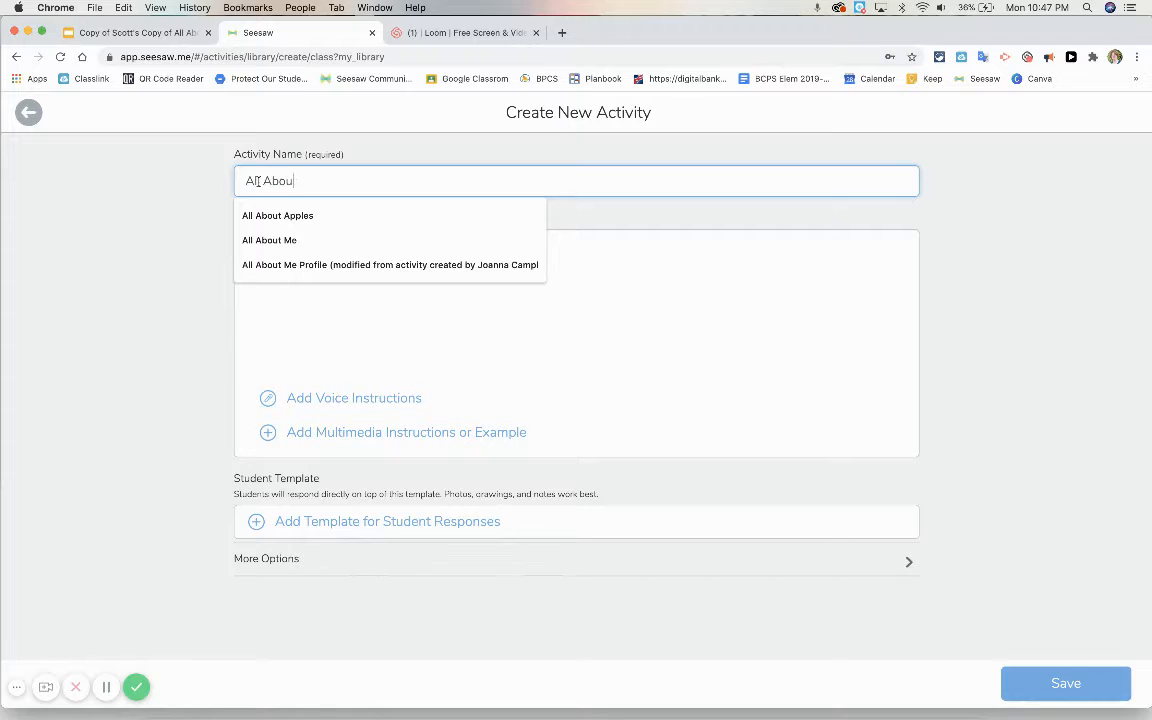
text(t Maps)
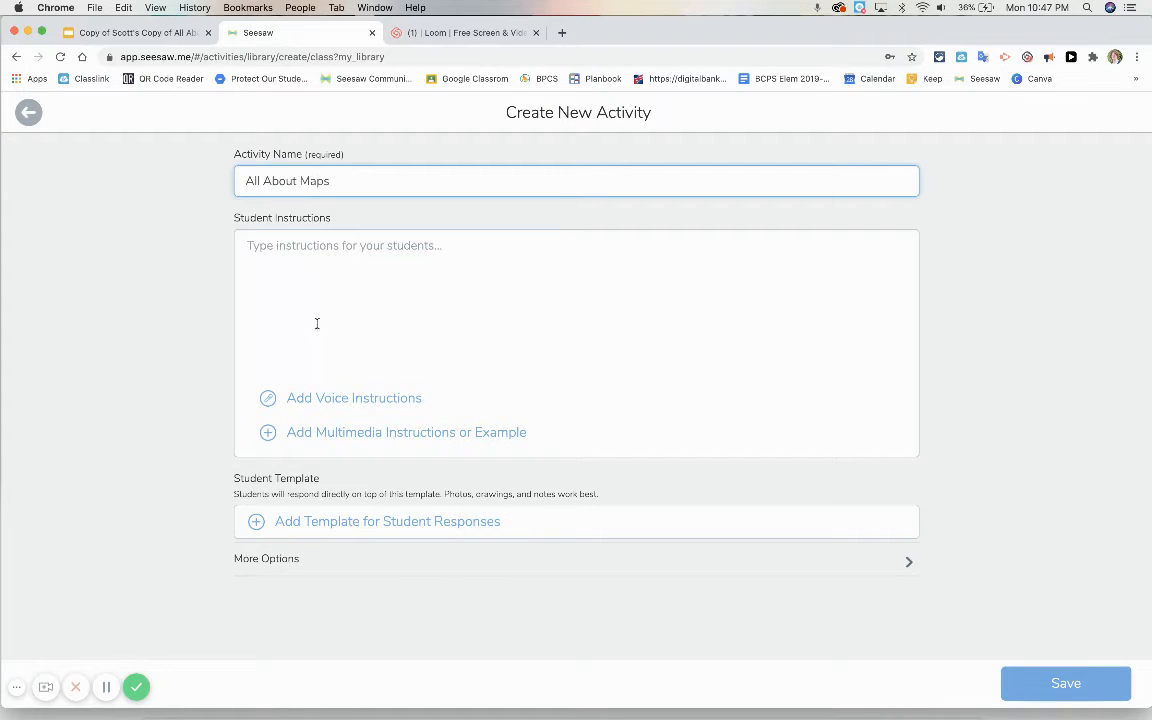
Step: Upload the five slide screenshots from 10.45.14 PM to 10.45.49 PM in Documents as the template for student responses
click(412, 525)
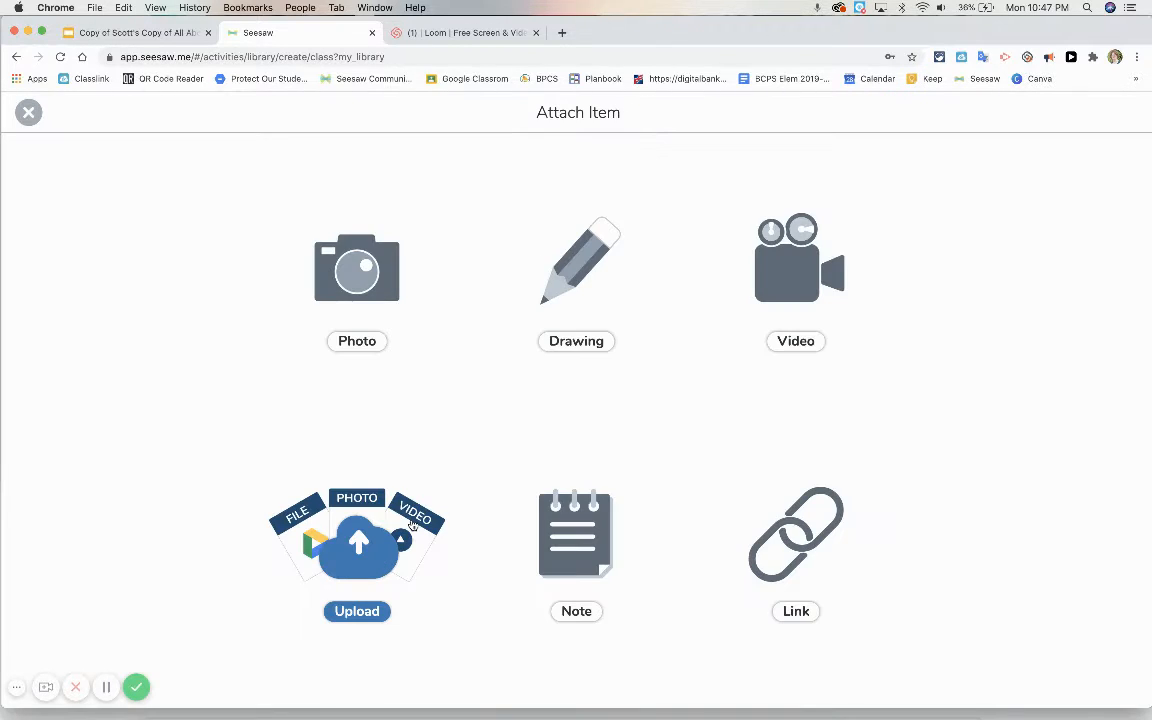
click(29, 113)
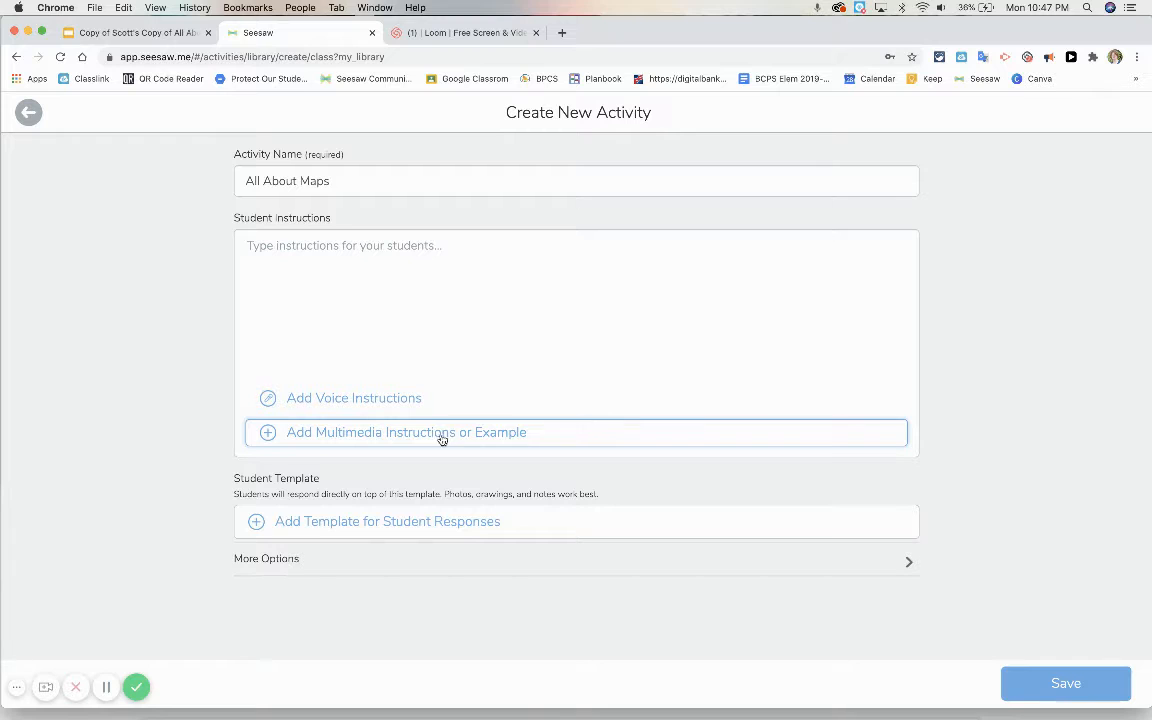
click(430, 521)
click(375, 514)
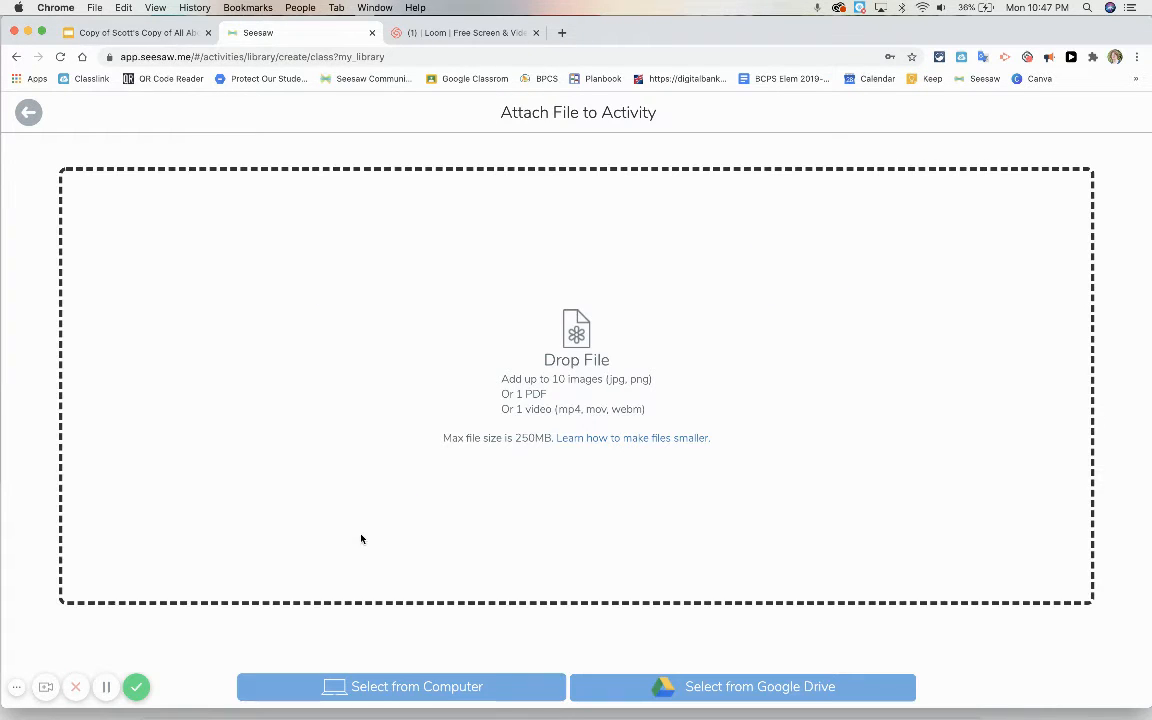
click(388, 687)
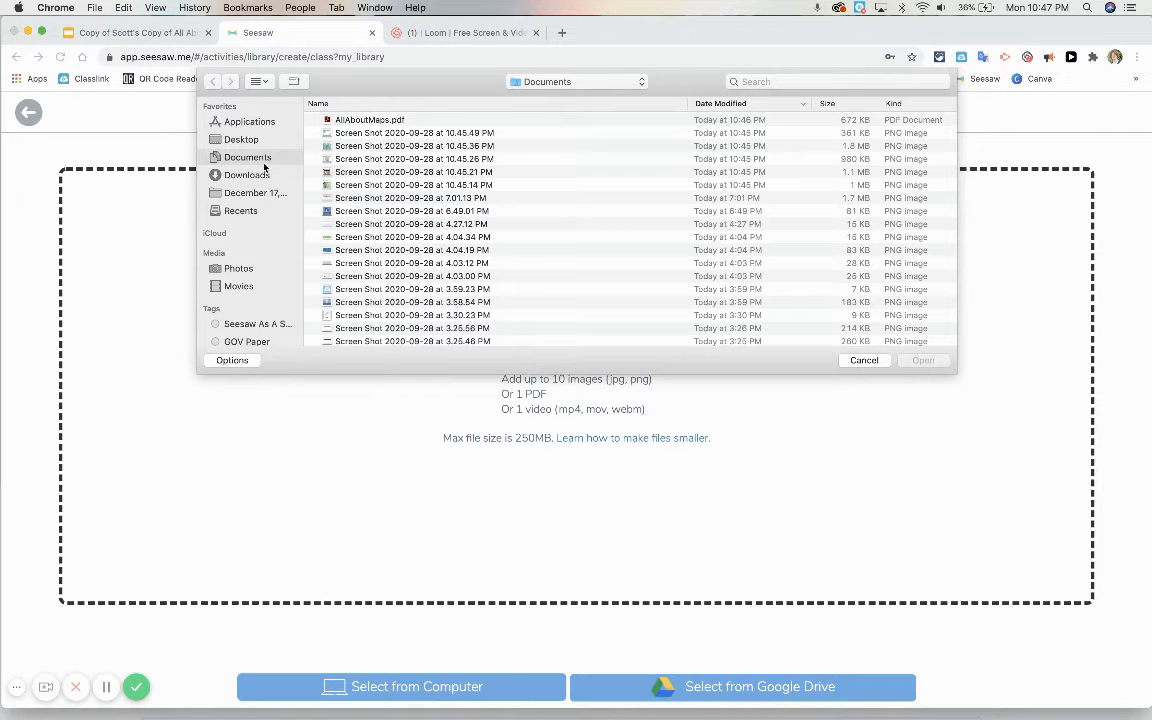
click(422, 186)
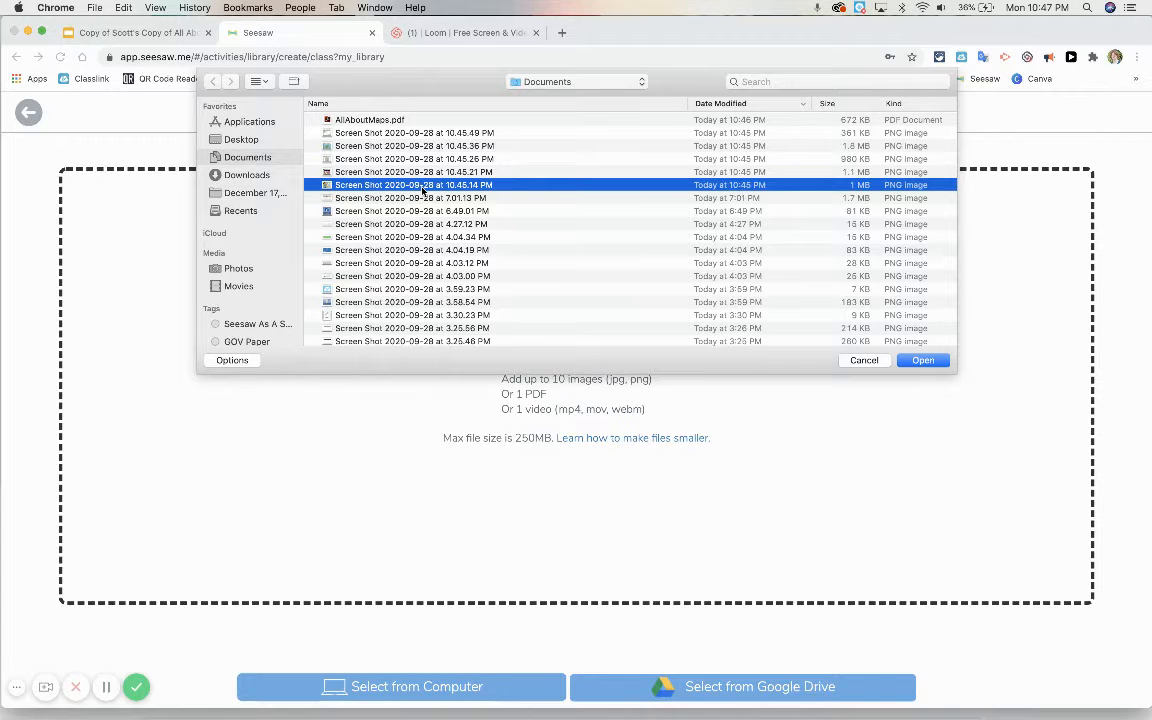
shift+click(395, 133)
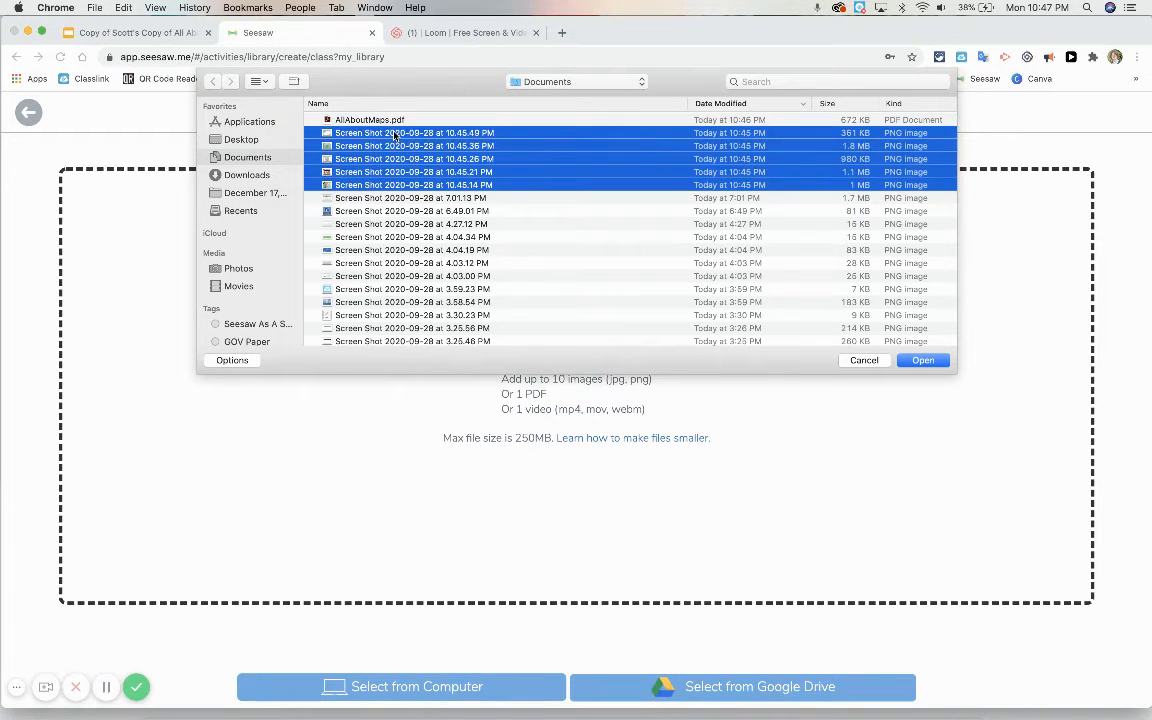
click(926, 362)
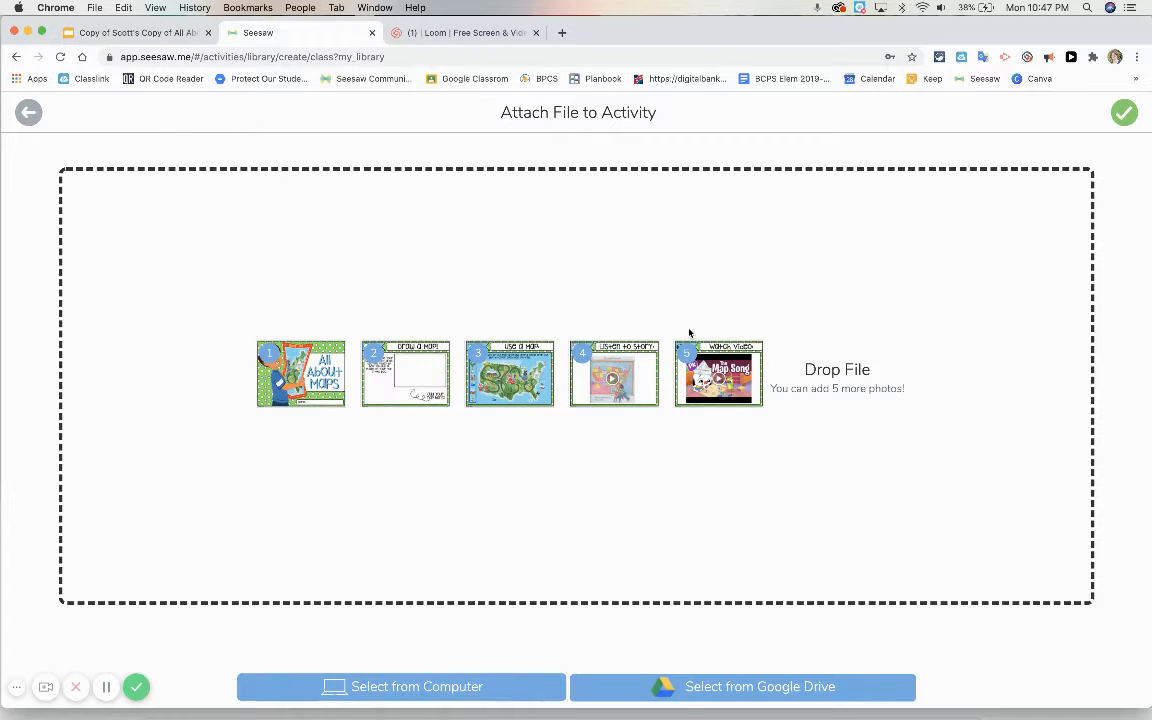
Step: Reorder the uploaded pages to cover, Watch Video, Listen to Story, Use a Map, Draw a Map
mouse_move(712, 368)
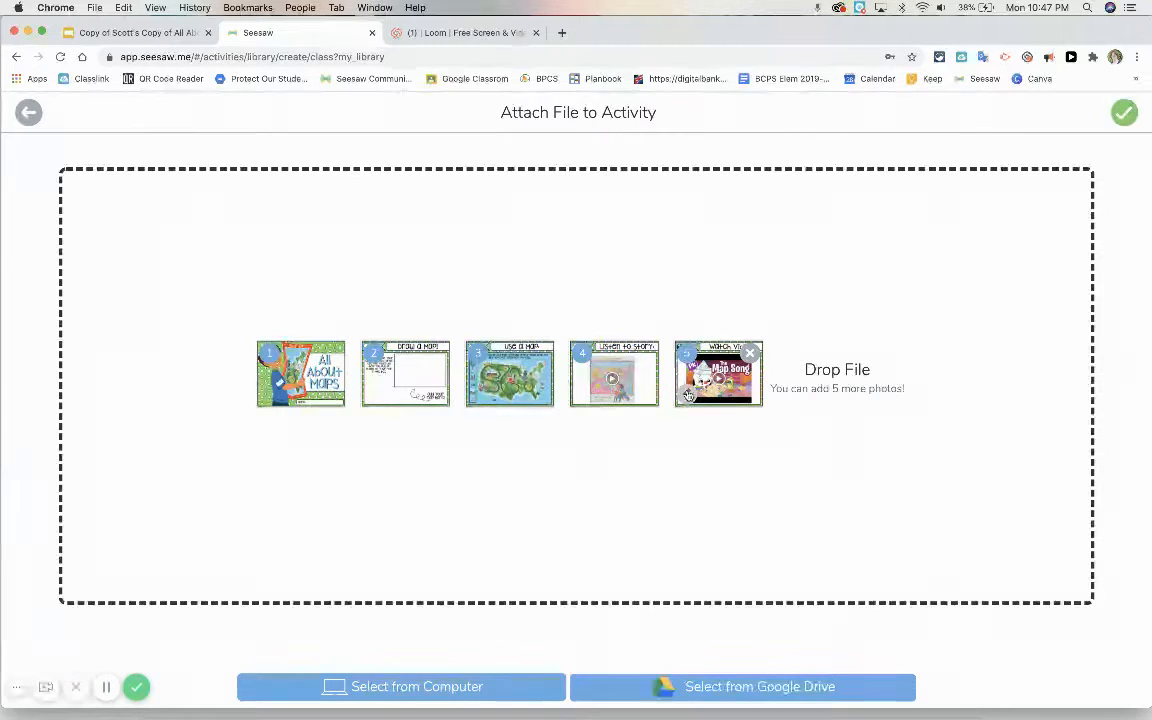
click(687, 393)
click(585, 393)
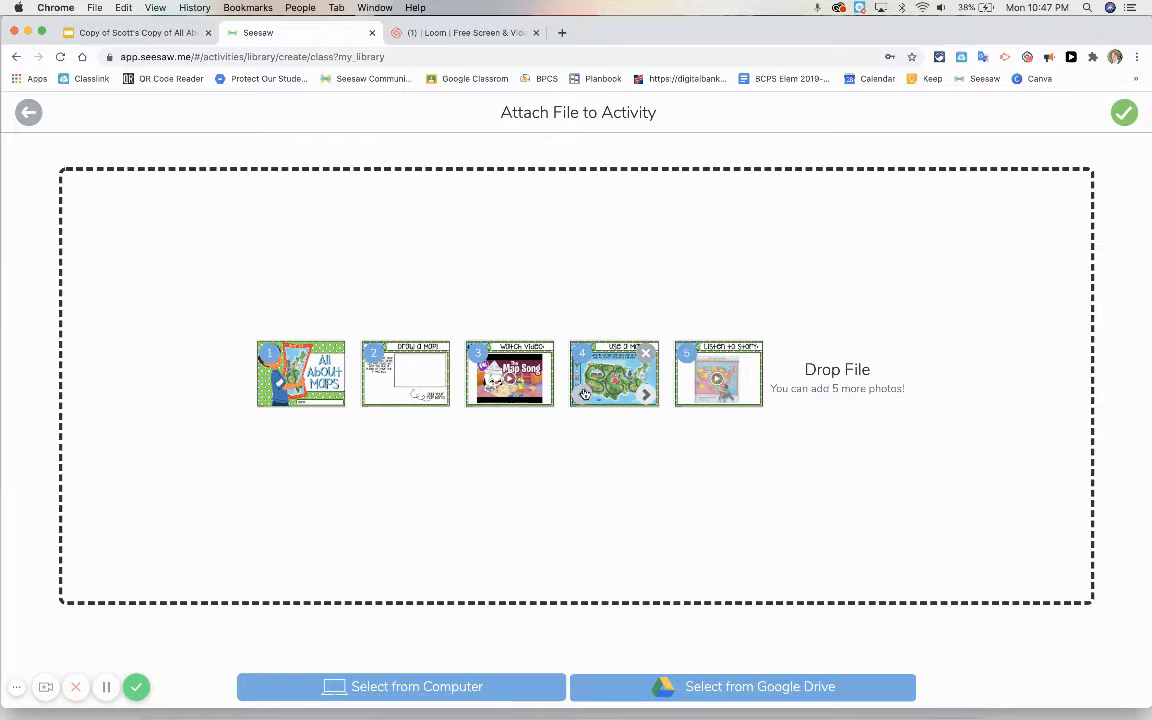
click(479, 395)
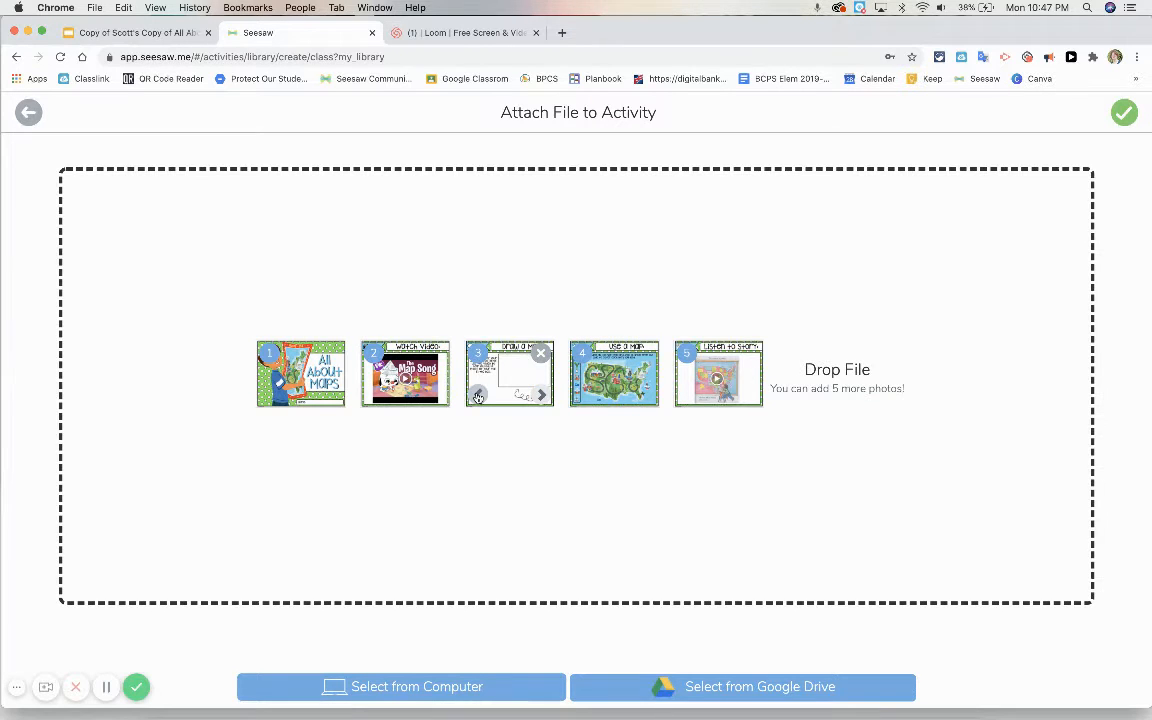
click(541, 395)
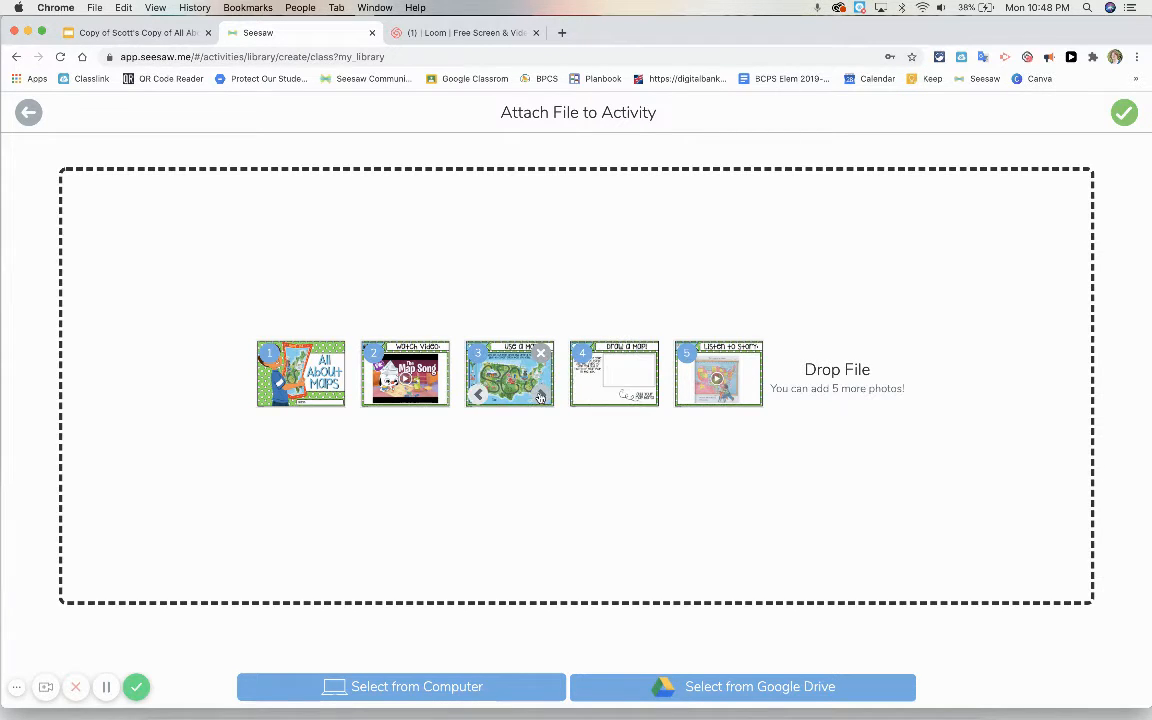
click(541, 395)
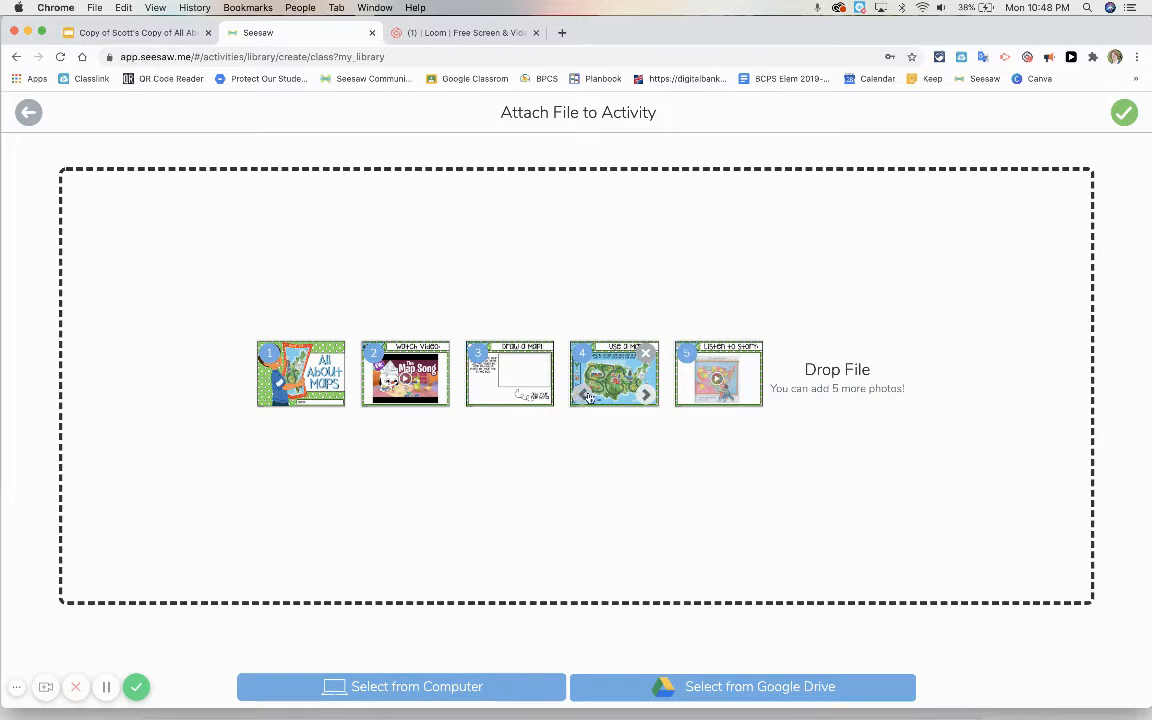
click(541, 395)
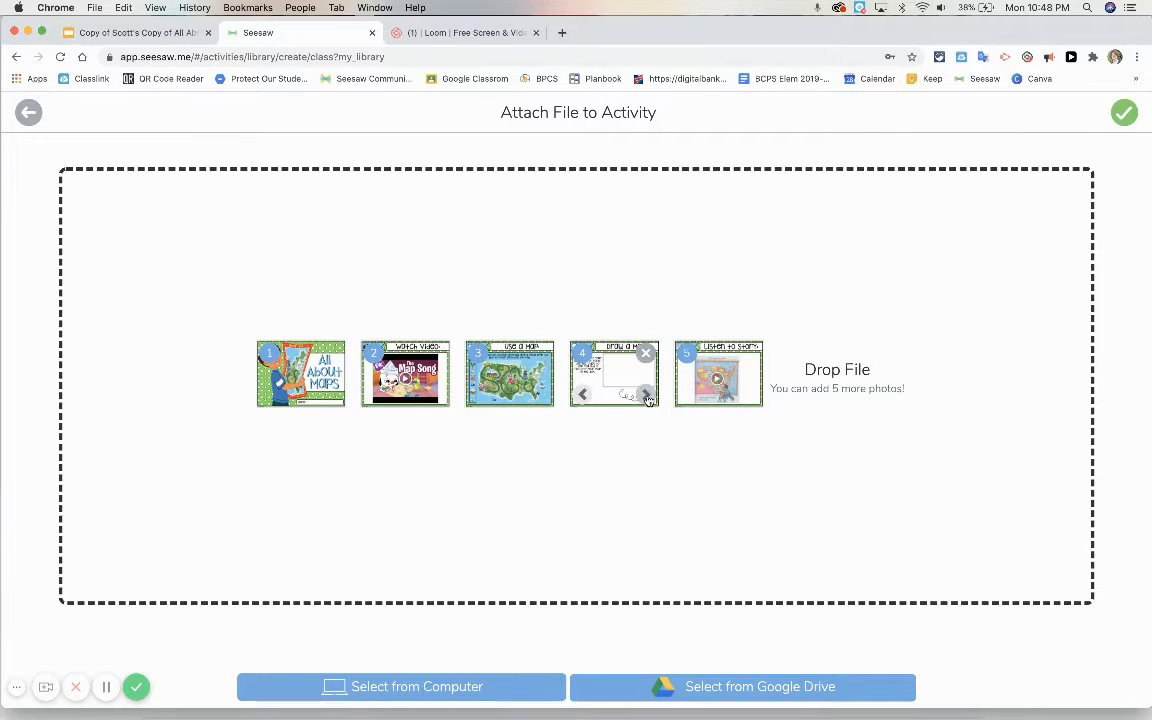
click(645, 395)
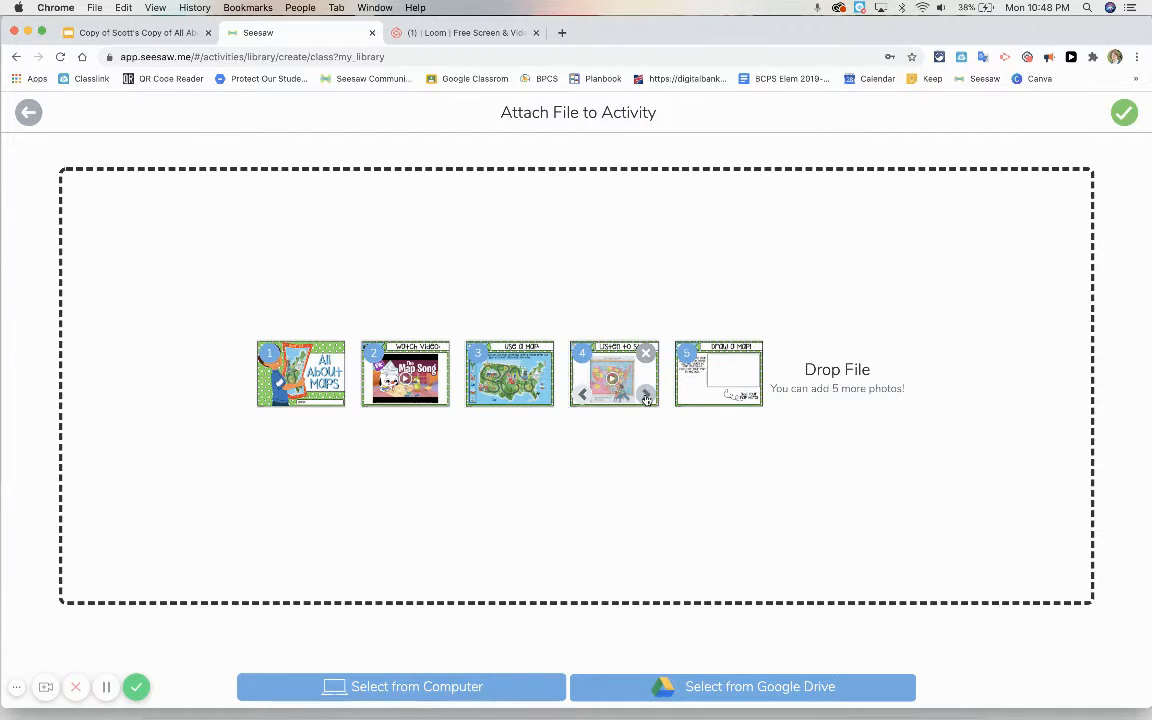
click(583, 396)
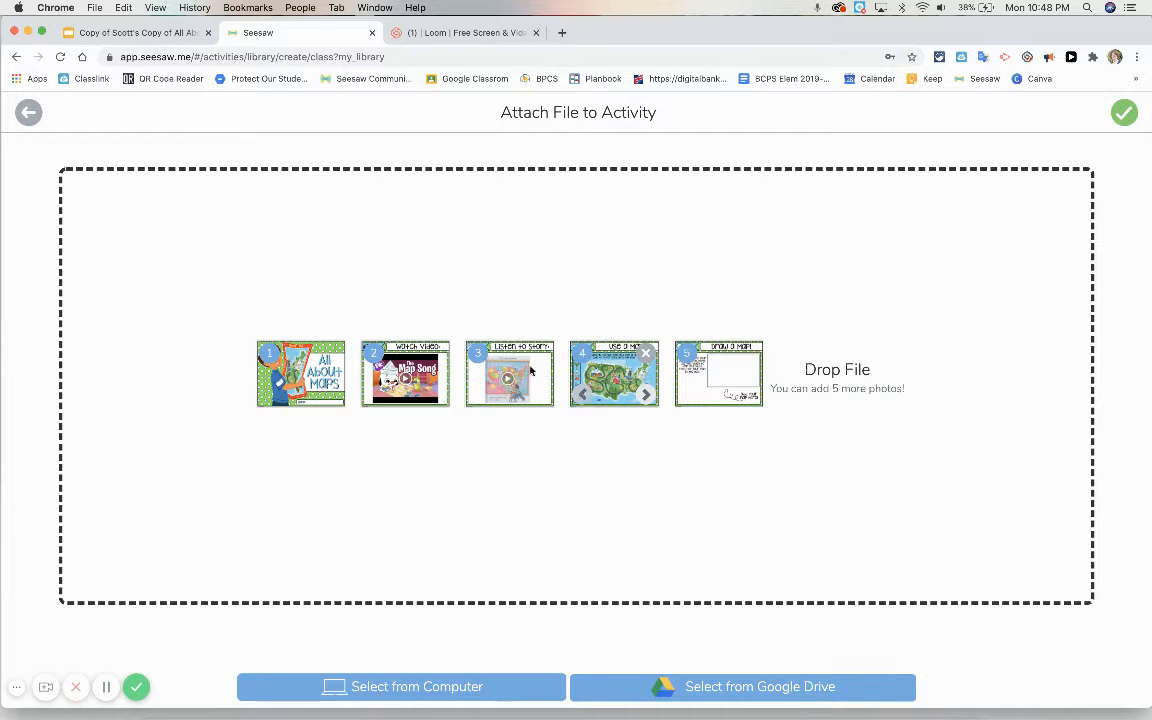
Step: Switch to the Google Slides presentation and check the order of its slides
click(125, 33)
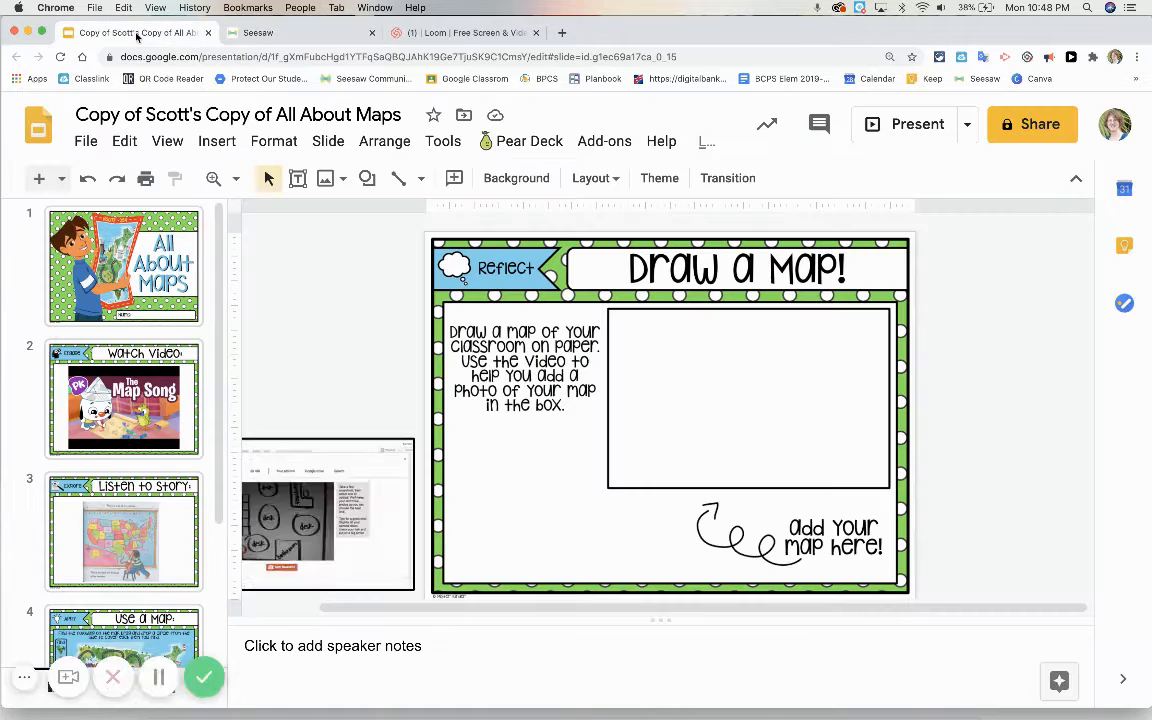
scroll(139, 326, down, 3)
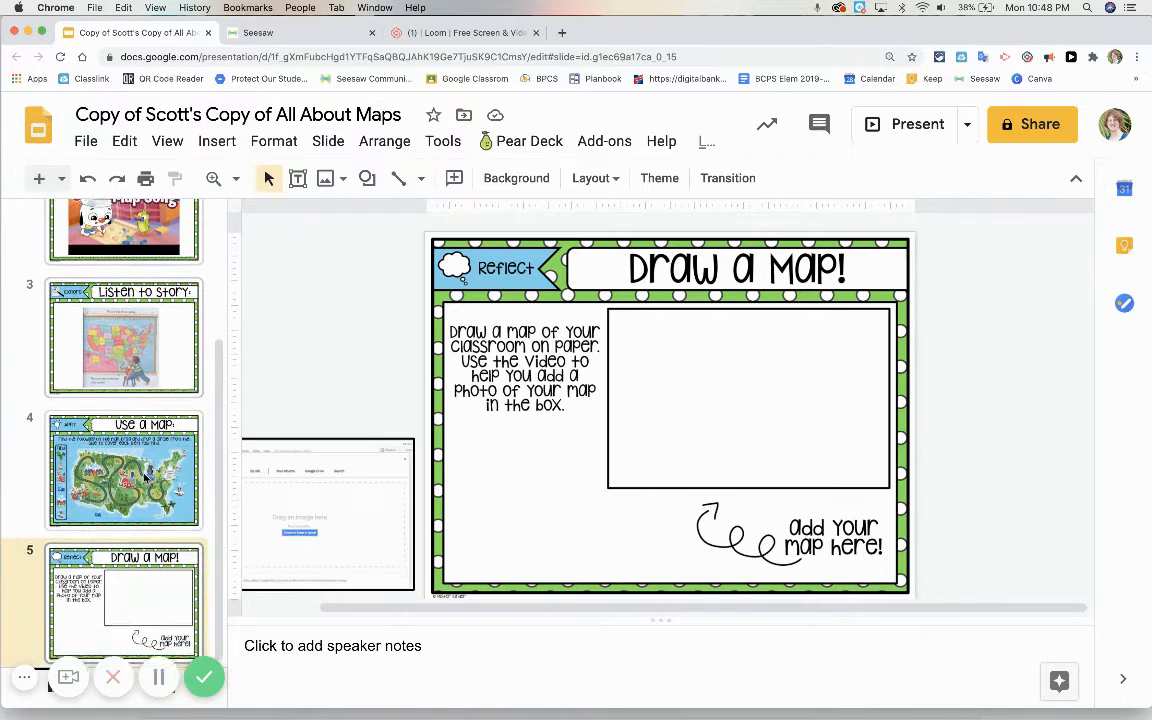
Step: Return to Seesaw and remove all five uploaded slide screenshots from the activity template
click(320, 36)
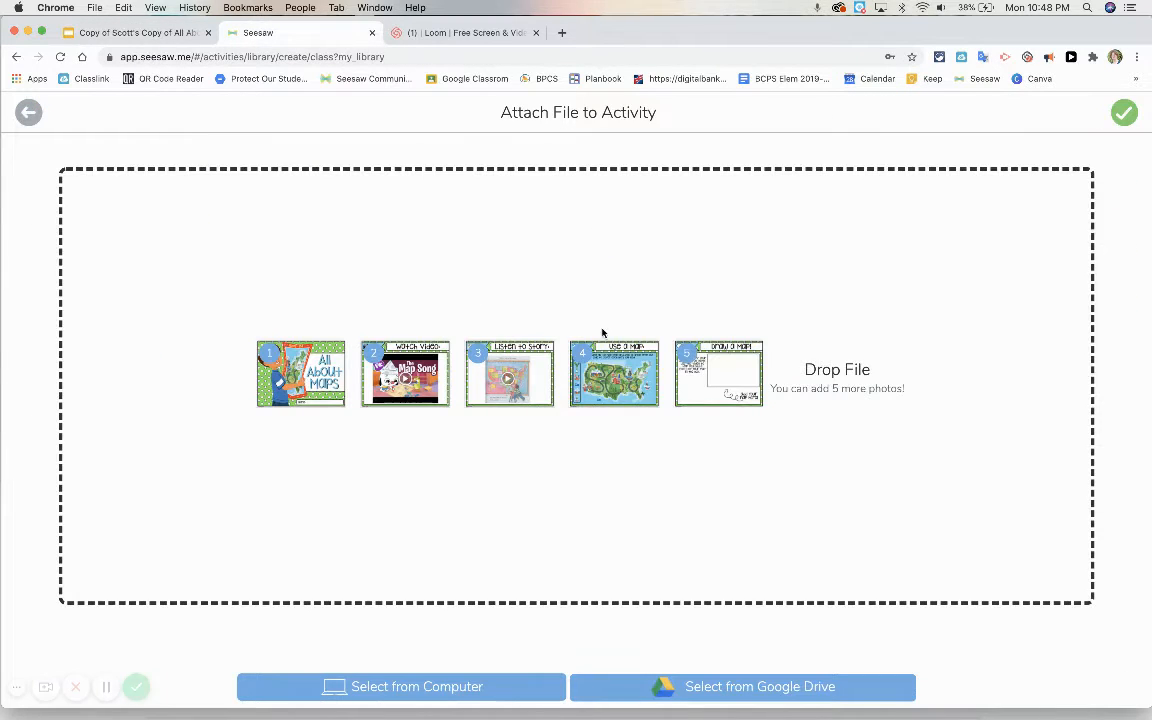
click(584, 396)
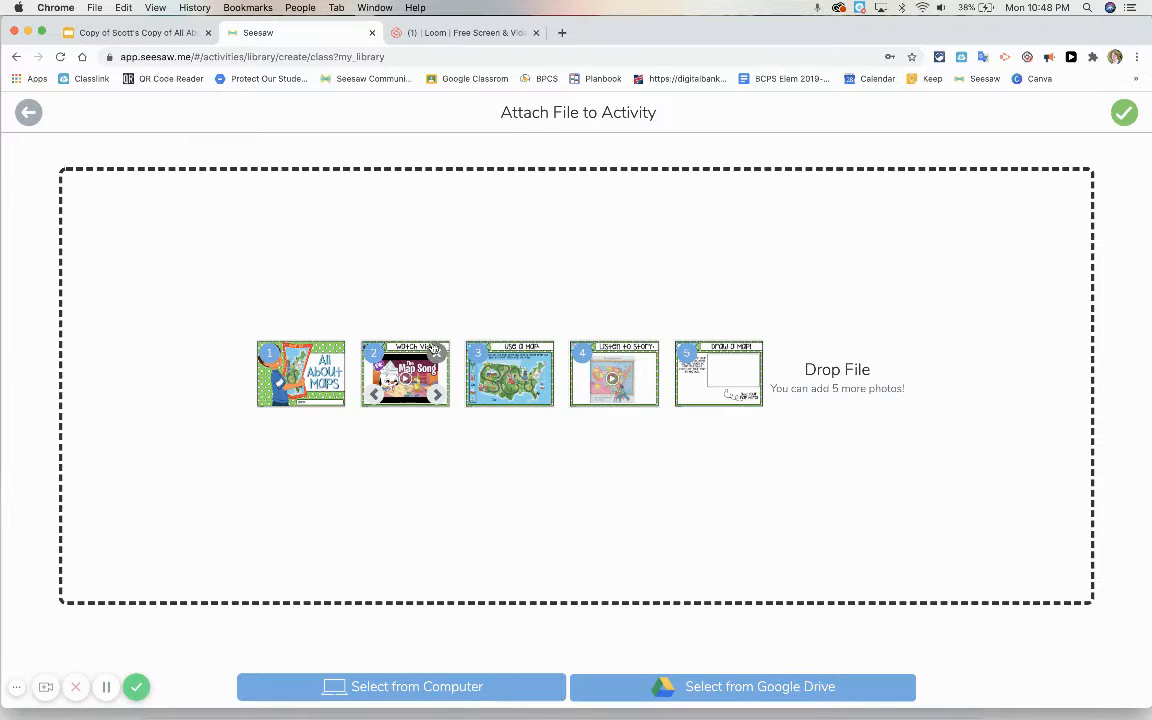
click(335, 354)
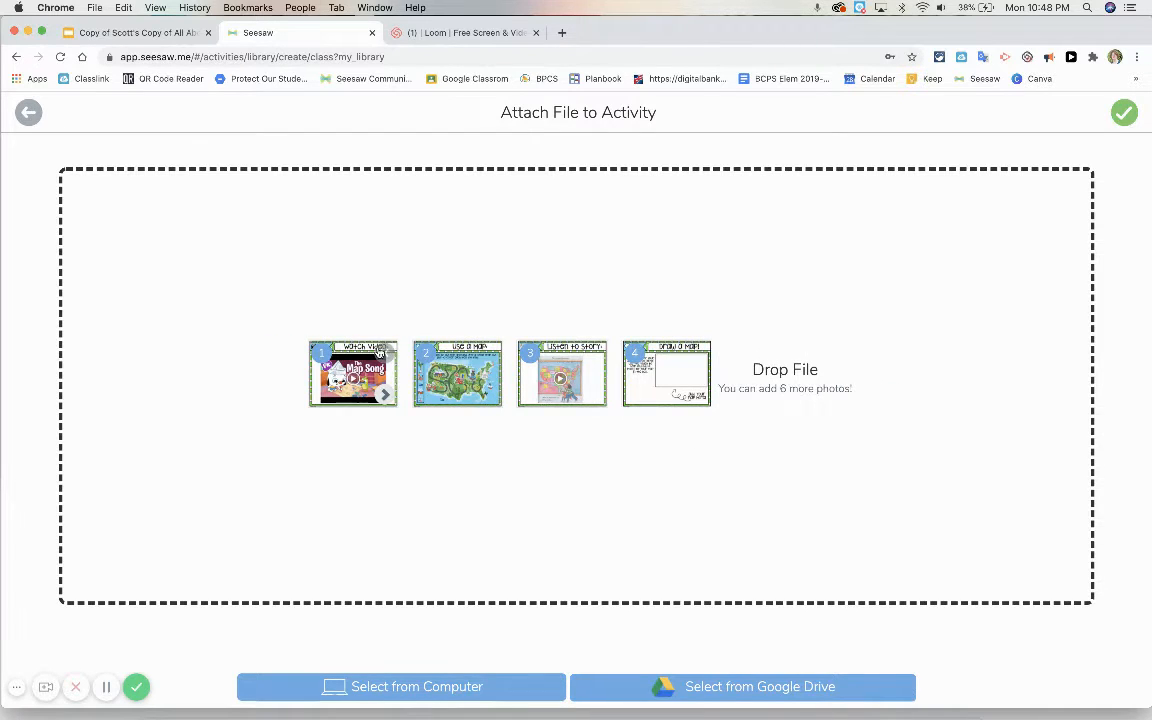
click(385, 352)
click(385, 352)
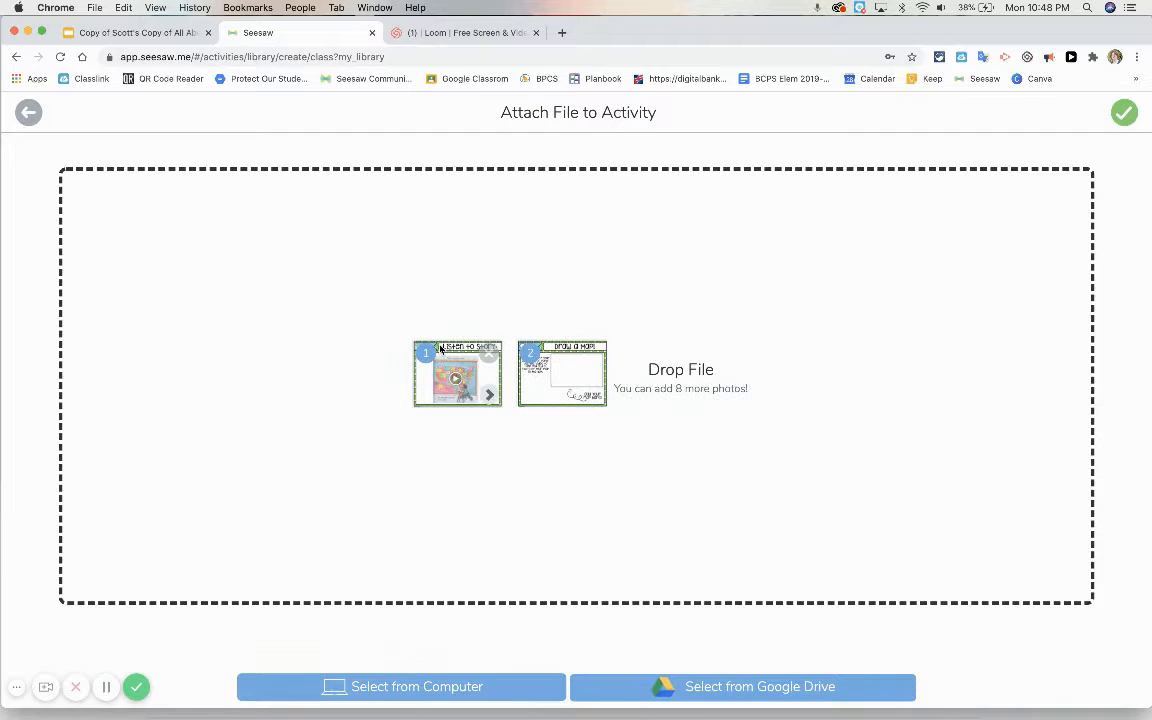
click(437, 352)
click(488, 356)
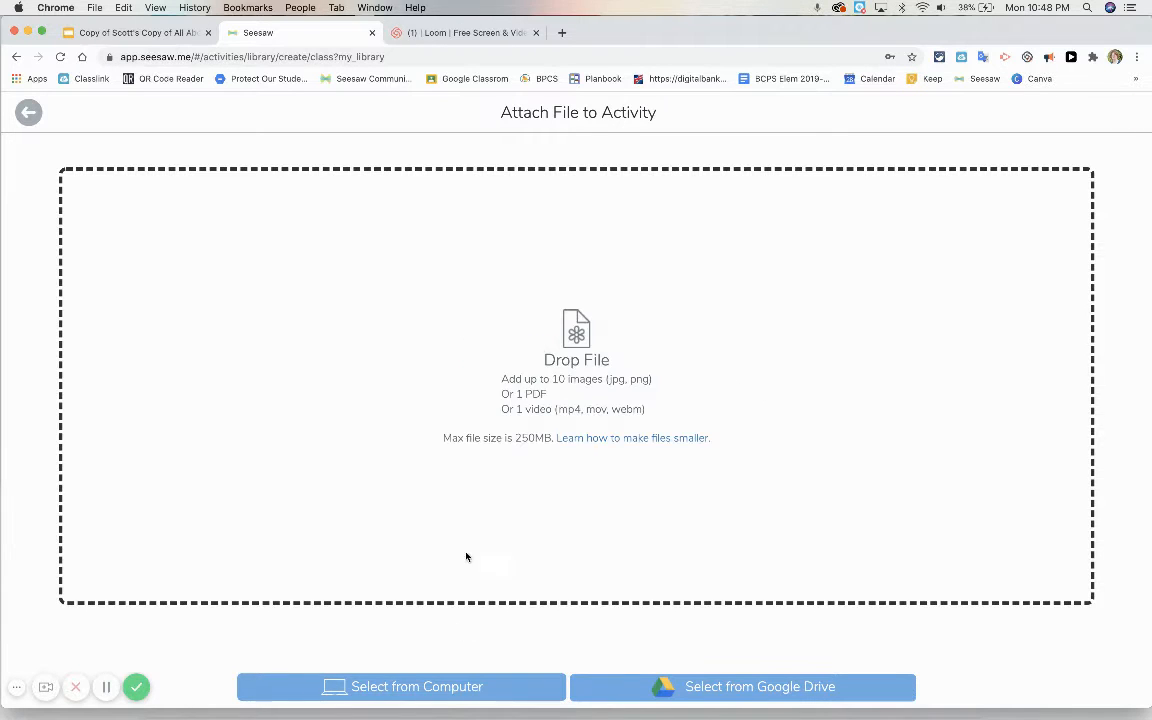
Step: Upload AllAboutMaps.pdf from Documents as the template for student responses
click(444, 689)
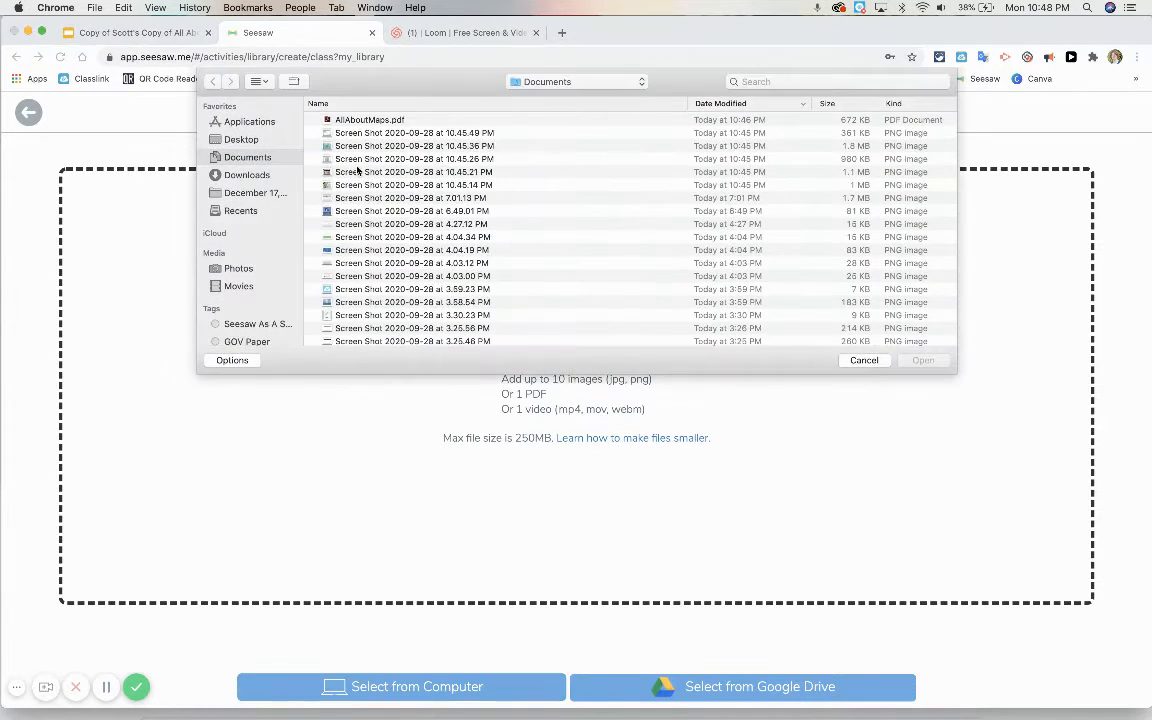
click(352, 121)
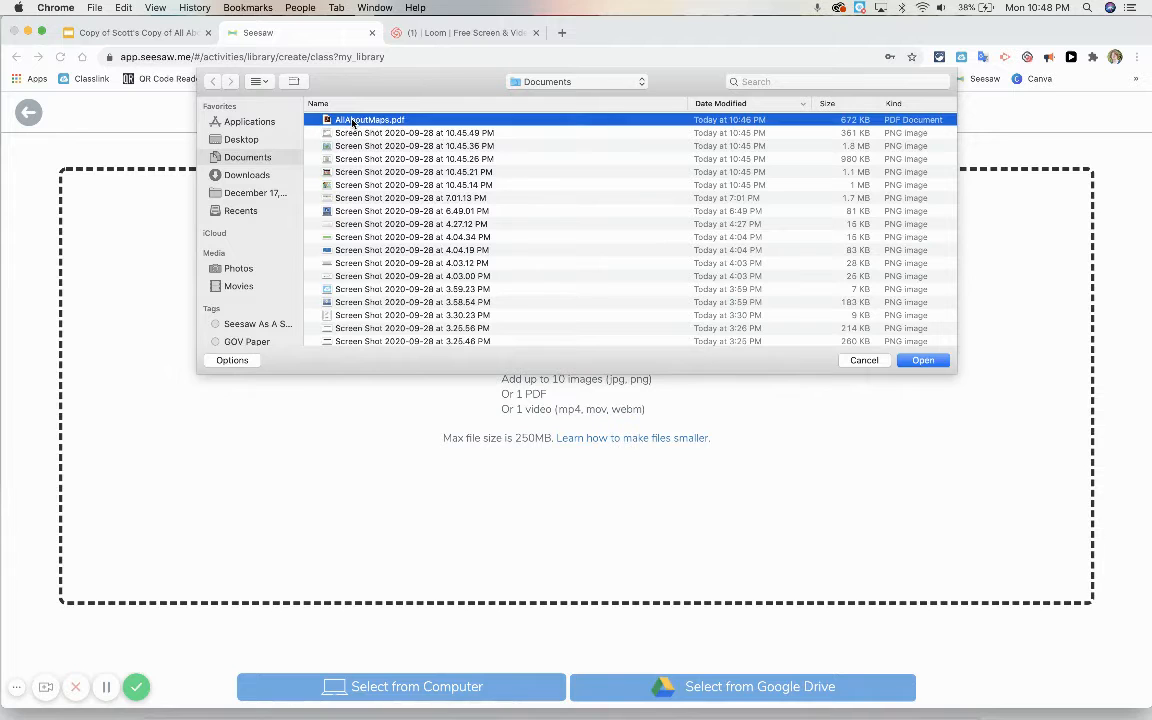
click(926, 361)
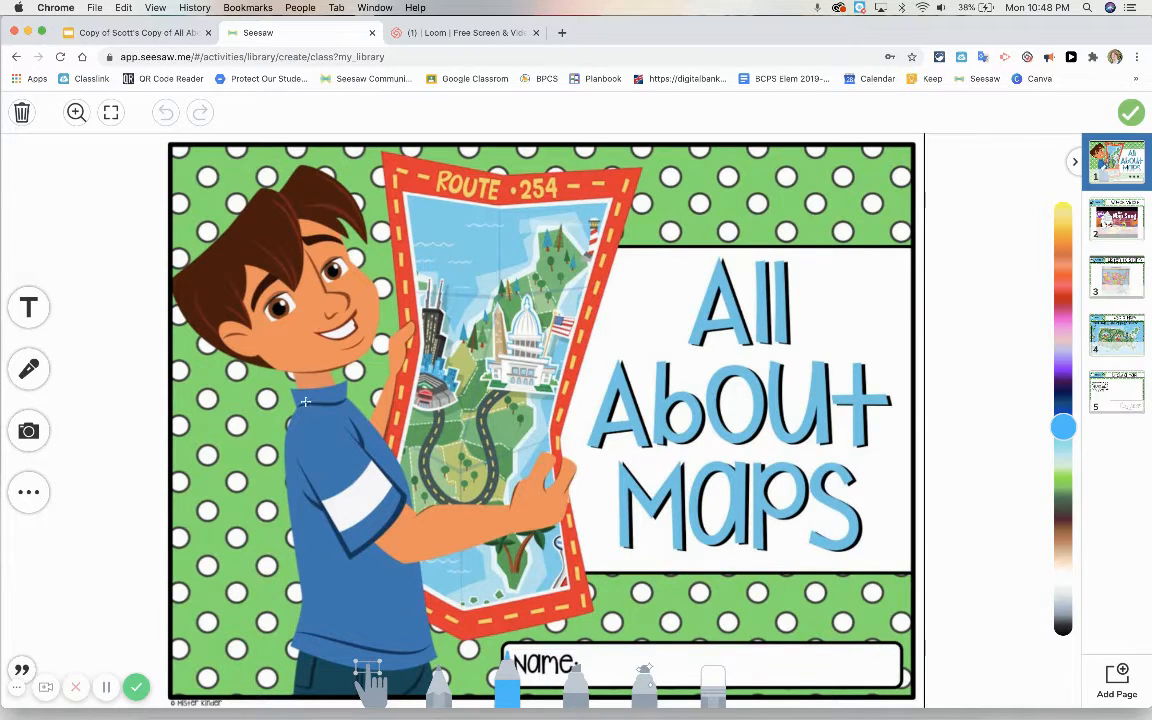
Step: Unlock the cover page's background image to shift it to the right, and lock it again
click(371, 684)
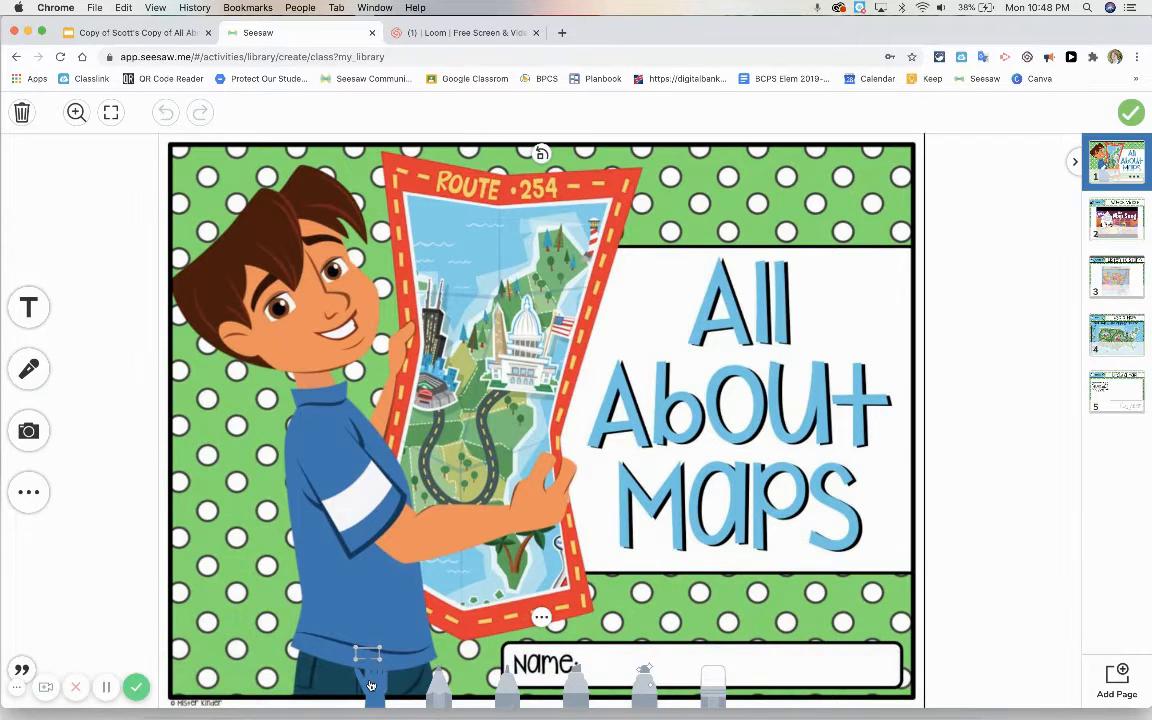
click(541, 618)
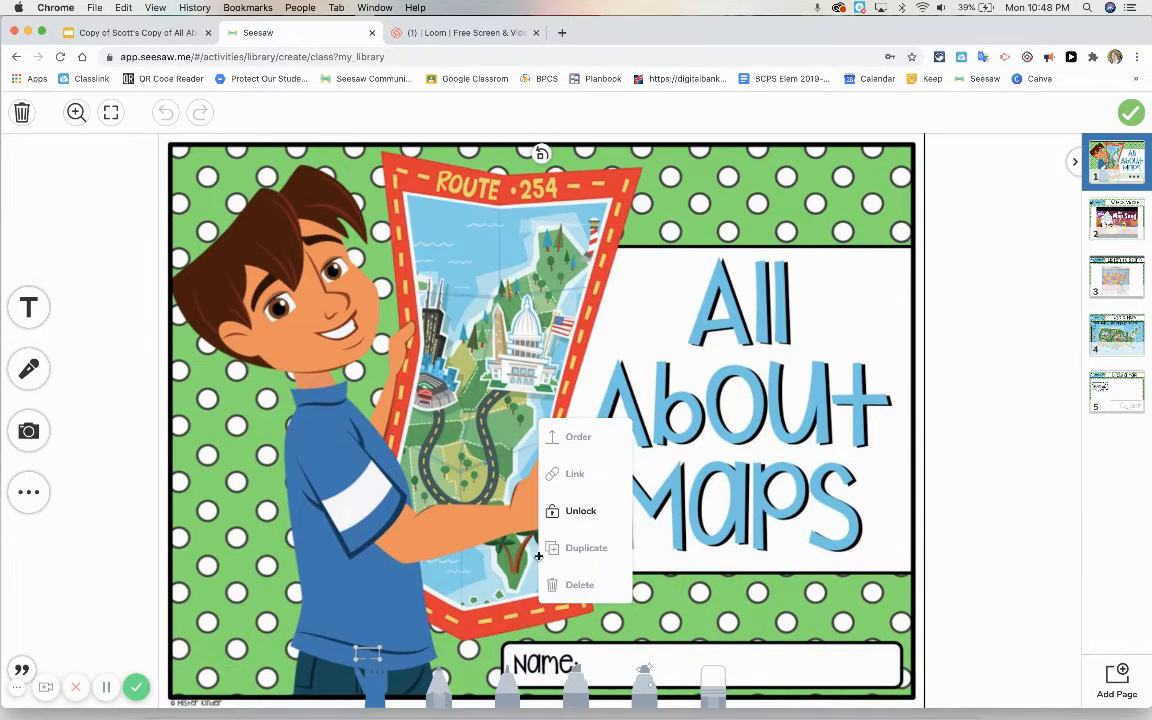
click(580, 522)
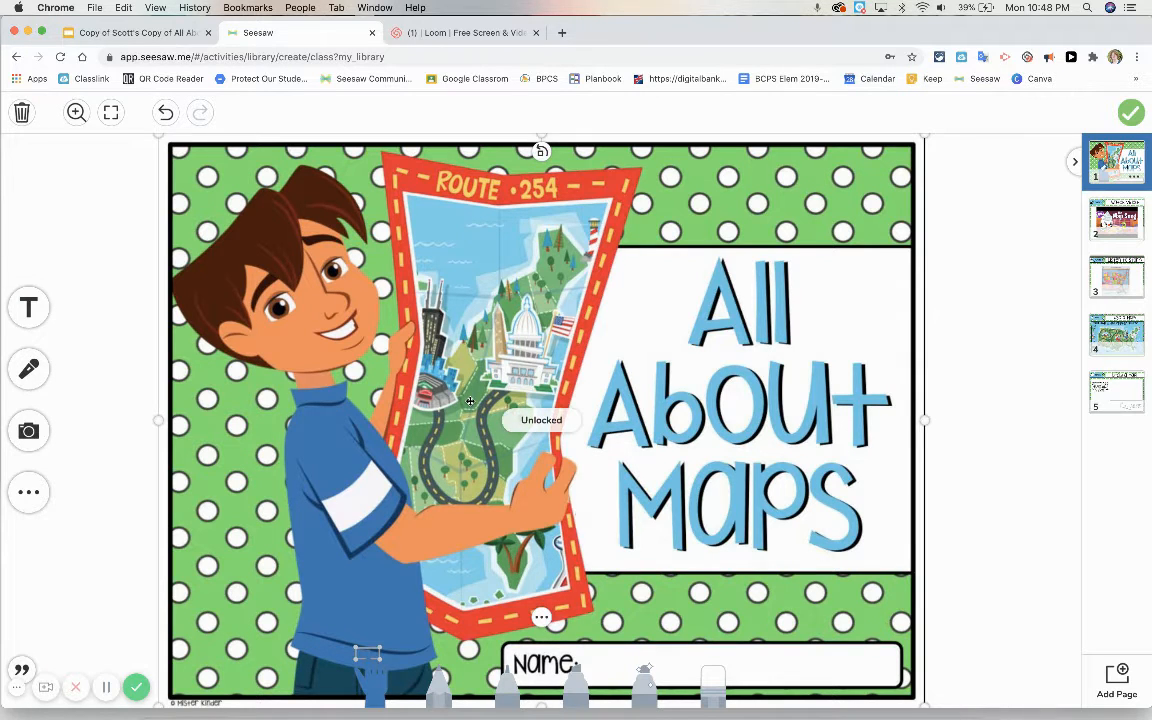
drag(469, 401, 603, 406)
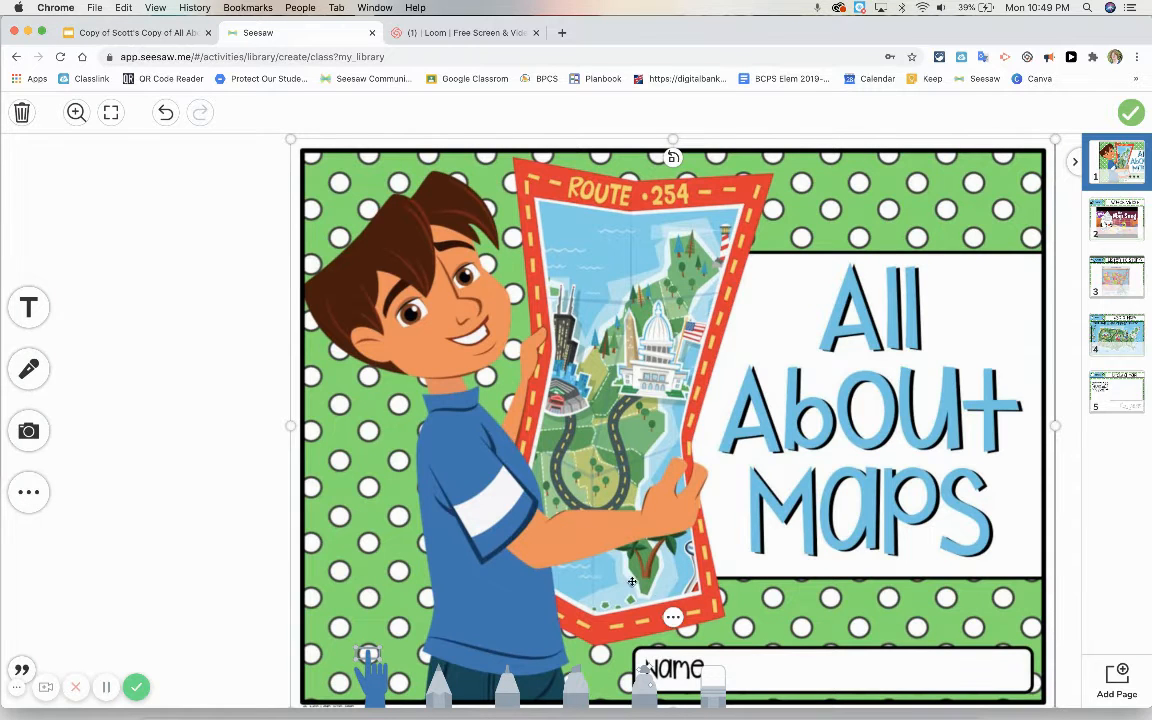
click(673, 617)
click(689, 518)
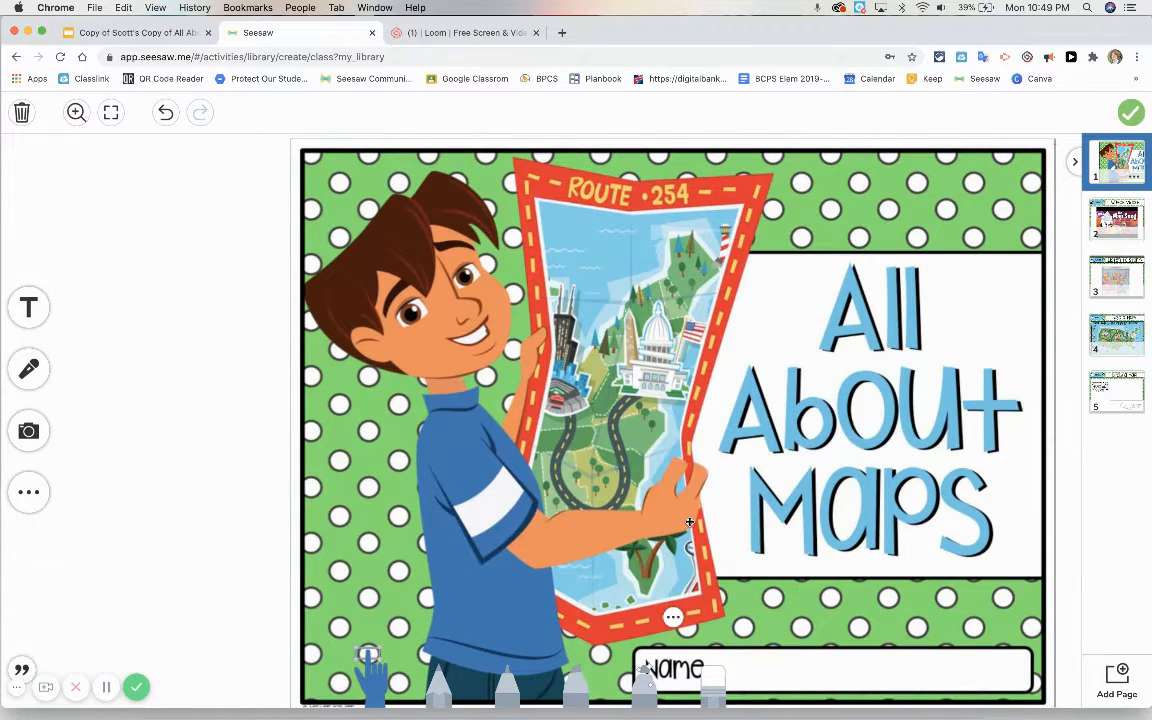
Step: Open the Watch Video page, and switch to Google Slides to try playing The Map Song video on slide 2
click(1110, 226)
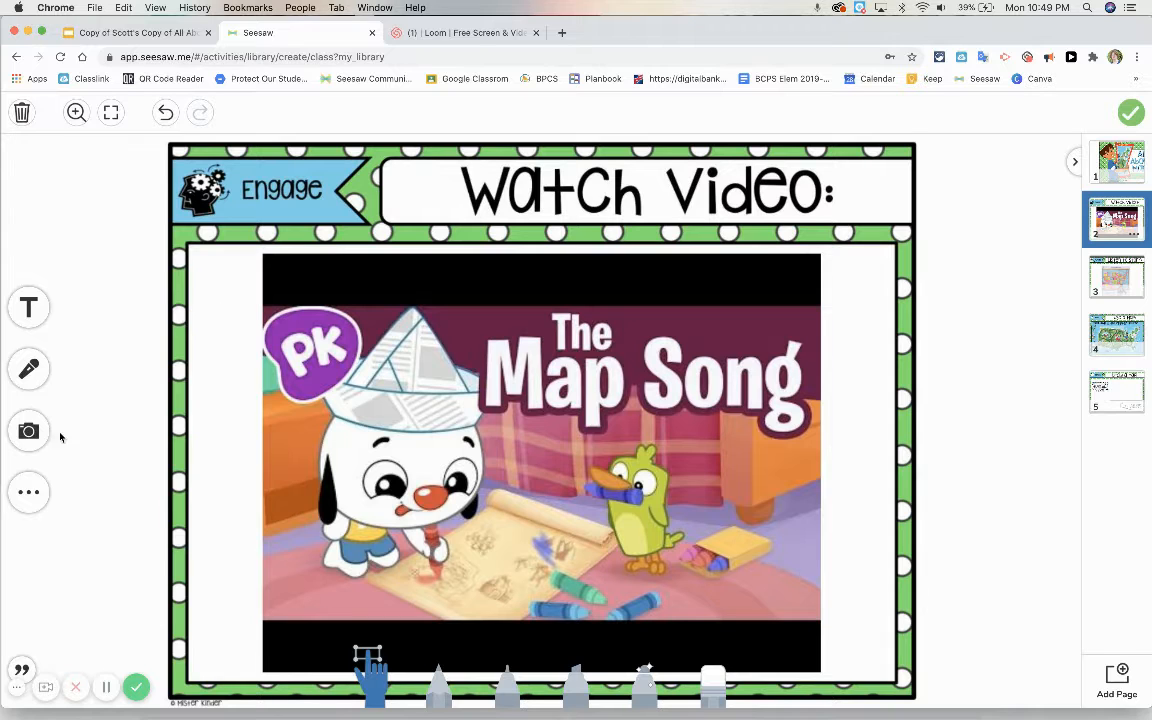
click(140, 33)
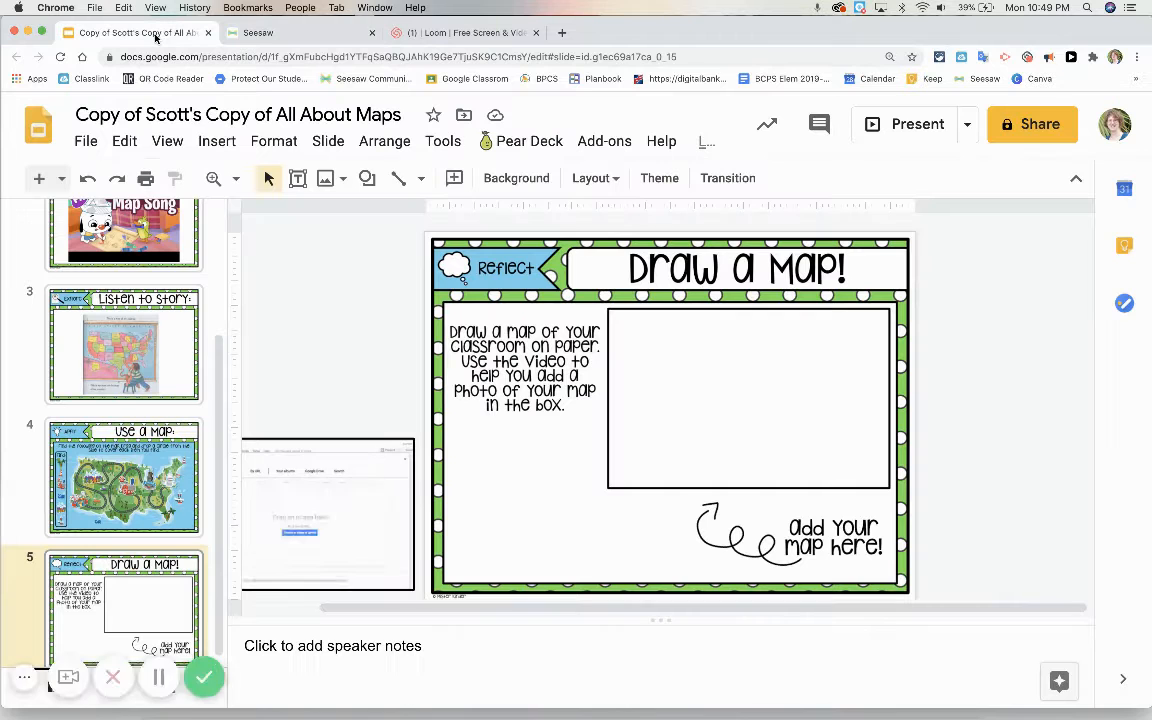
scroll(128, 240, up, 3)
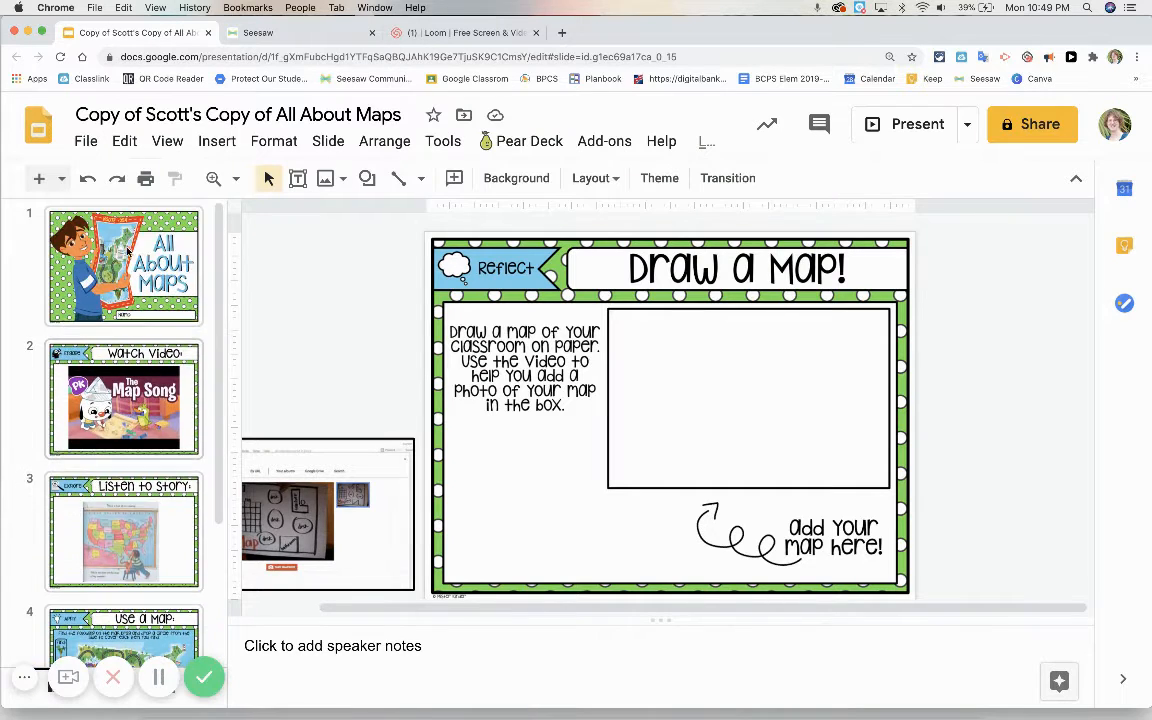
click(114, 384)
click(672, 456)
click(672, 456)
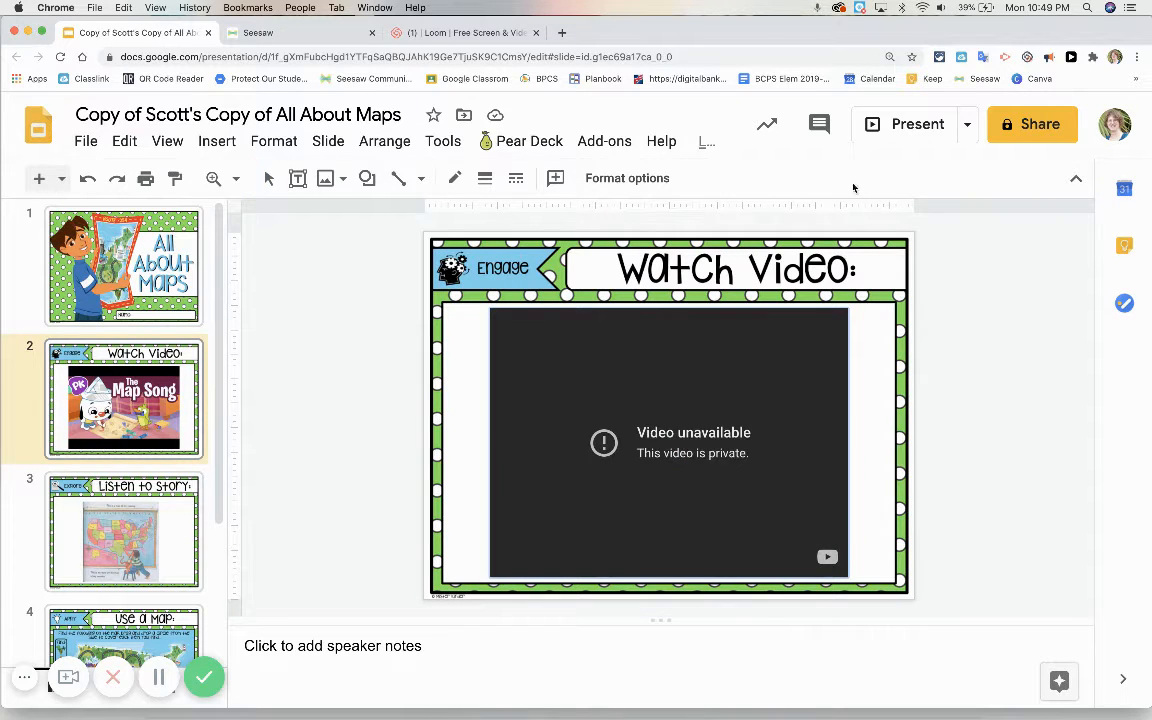
Step: Try to open The Map Song video on YouTube from the slide show and from slide 2, returning to the presentation
click(899, 128)
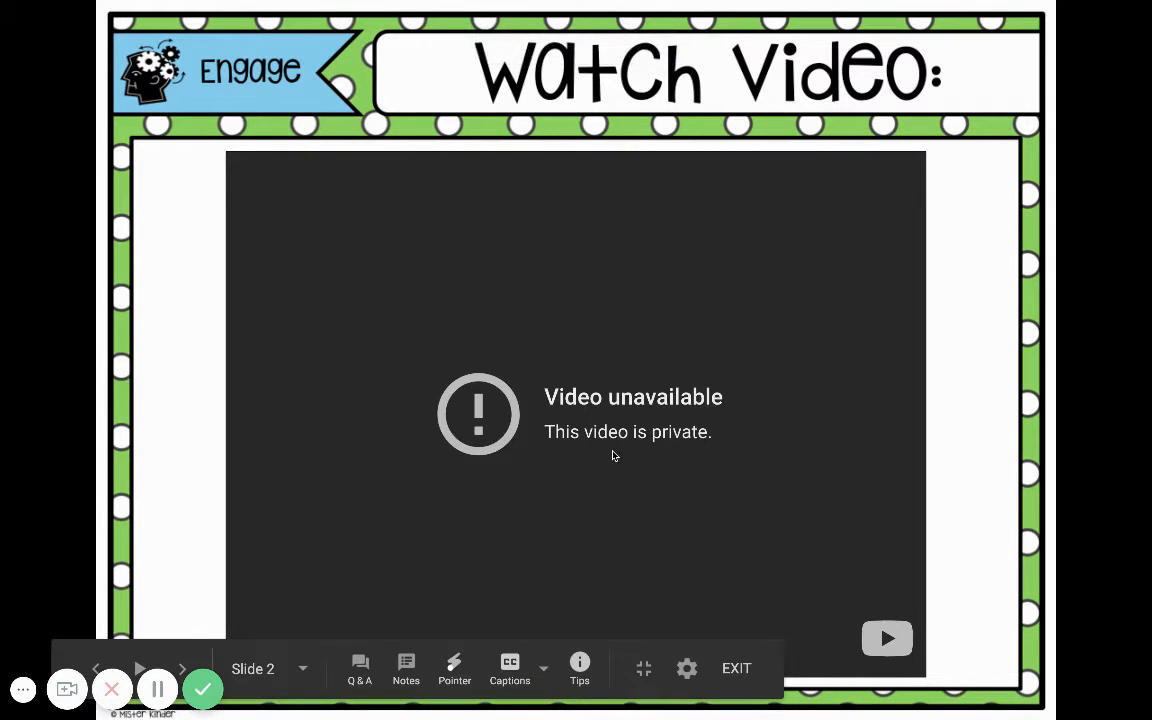
click(795, 560)
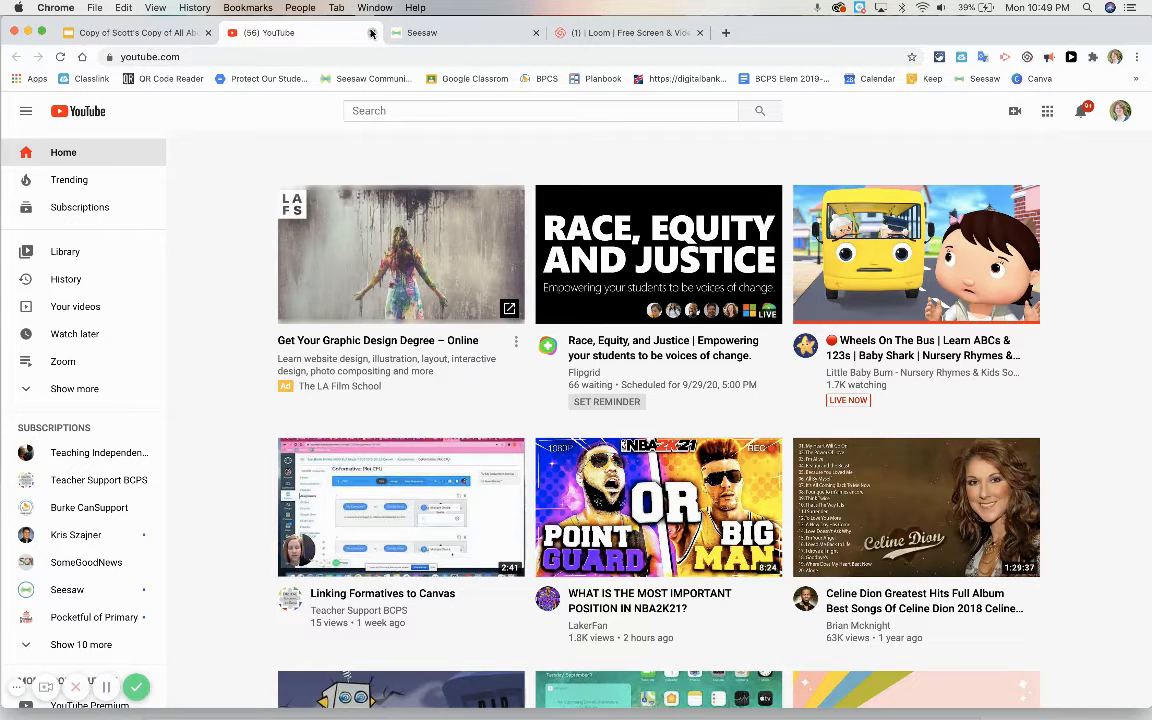
click(371, 33)
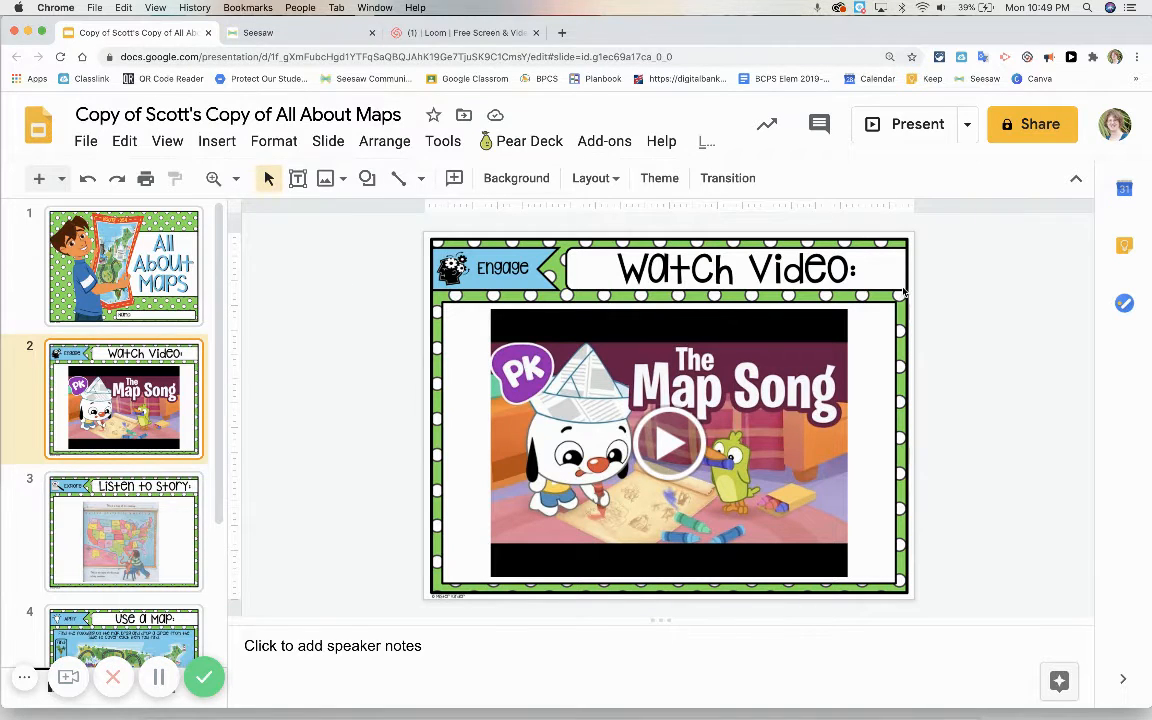
click(757, 347)
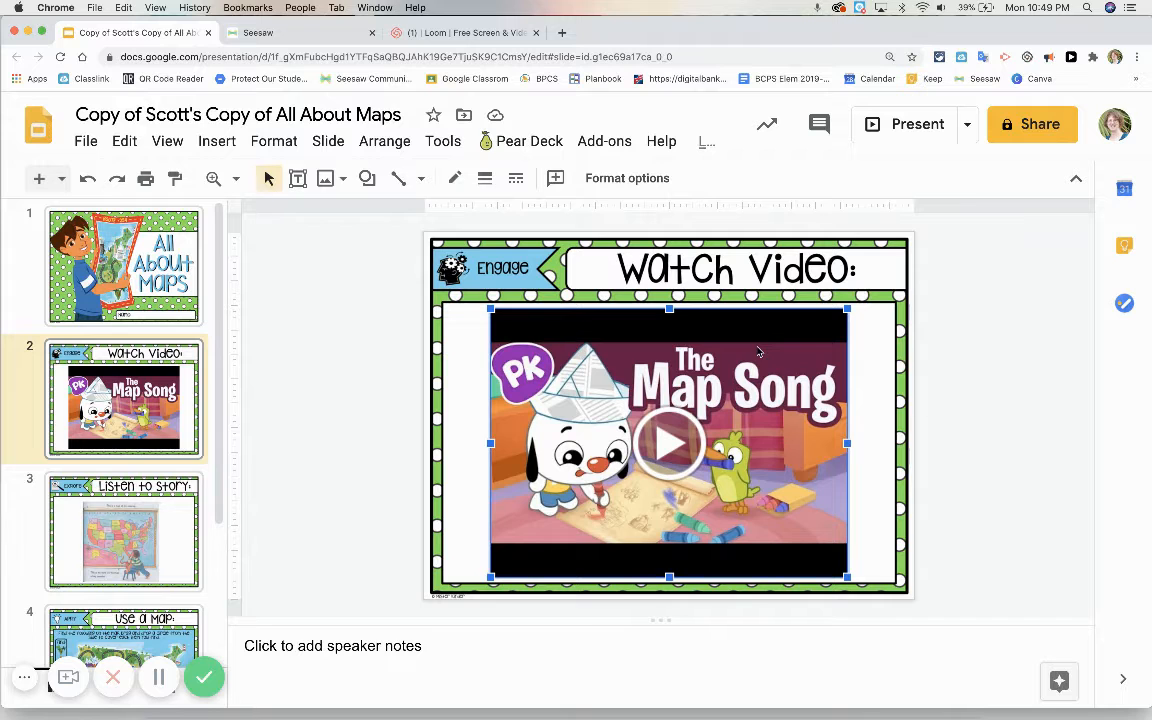
double_click(758, 351)
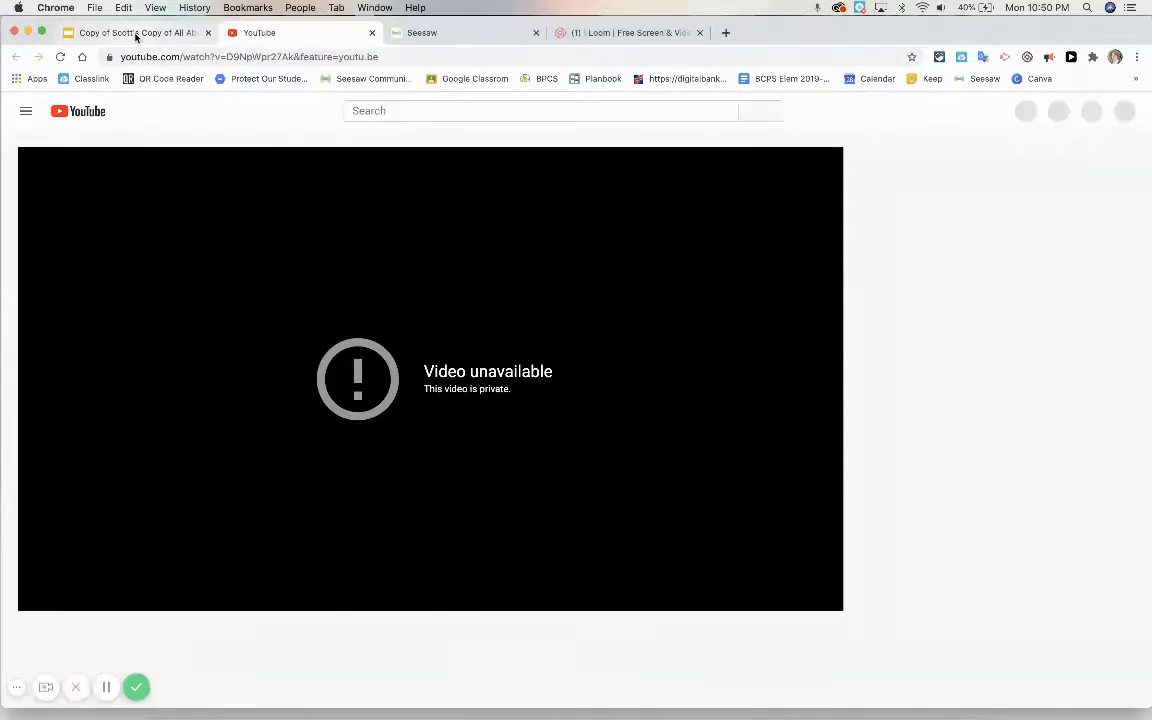
click(137, 36)
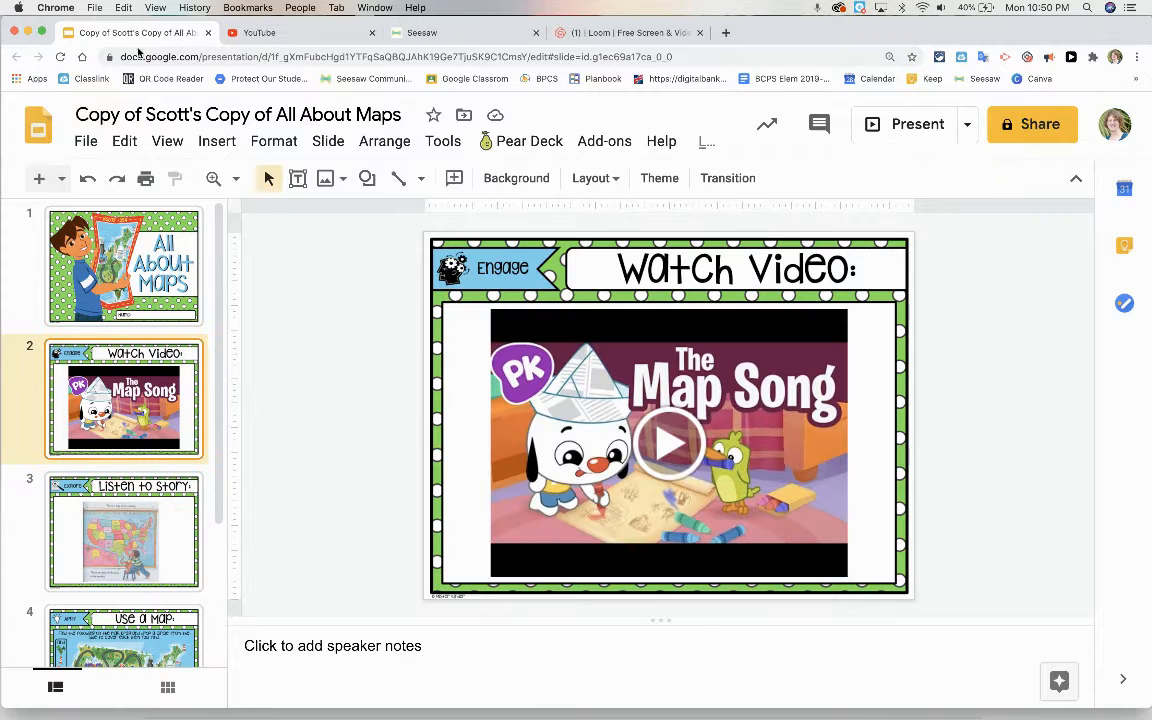
Step: Open the Me on the Map video from the Listen to Story slide on YouTube and copy its share link
scroll(153, 460, down, 4)
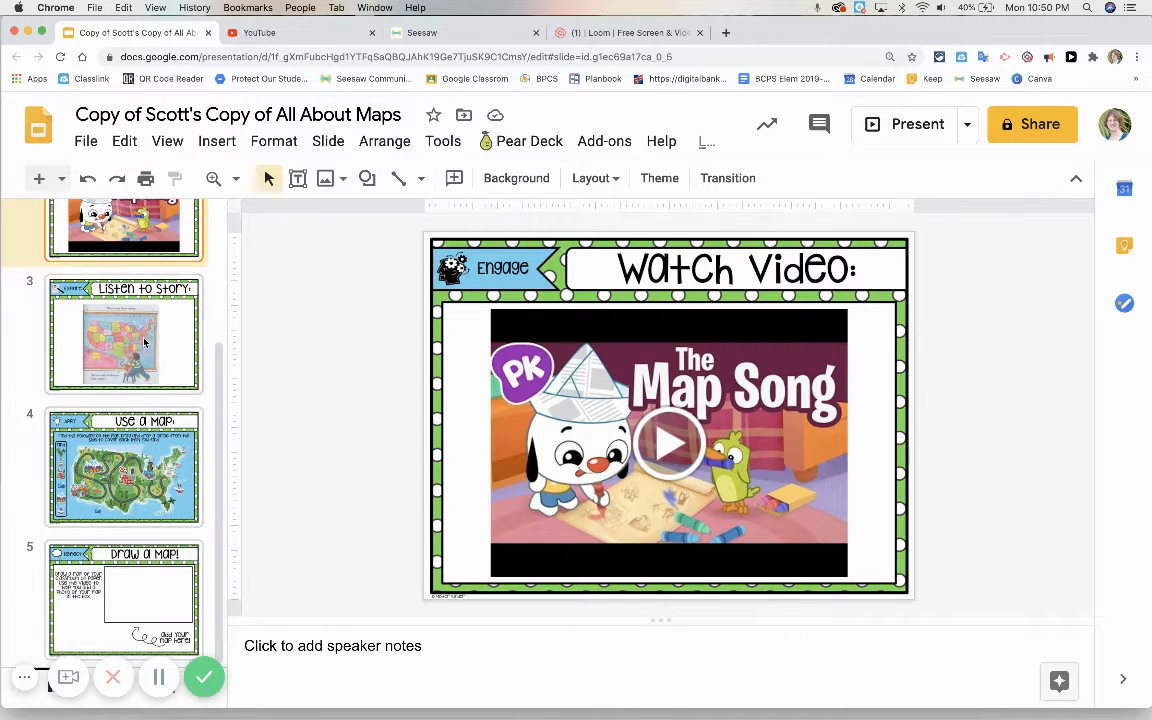
click(145, 342)
click(658, 447)
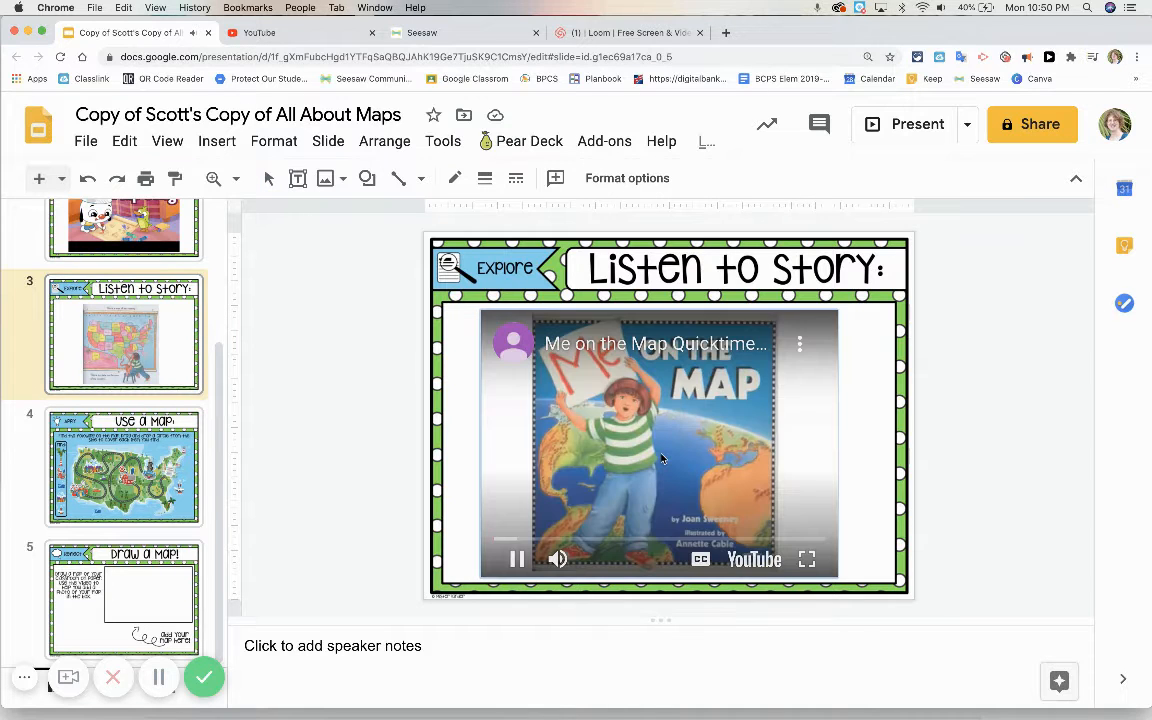
click(756, 562)
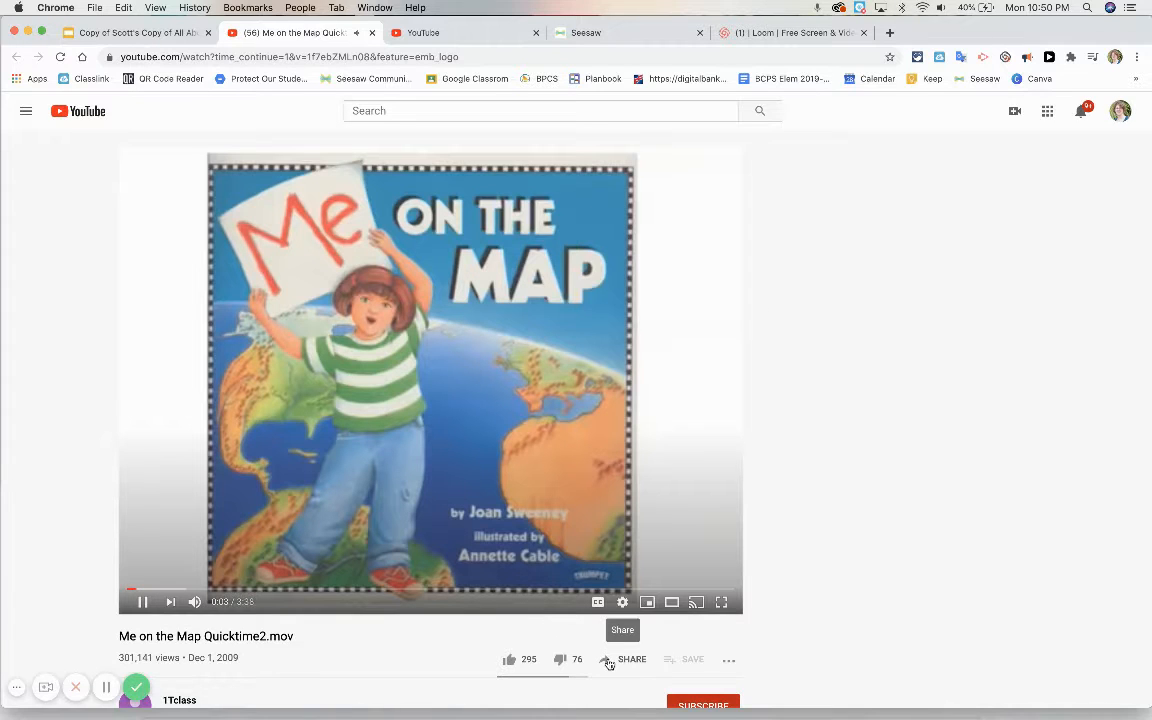
click(609, 660)
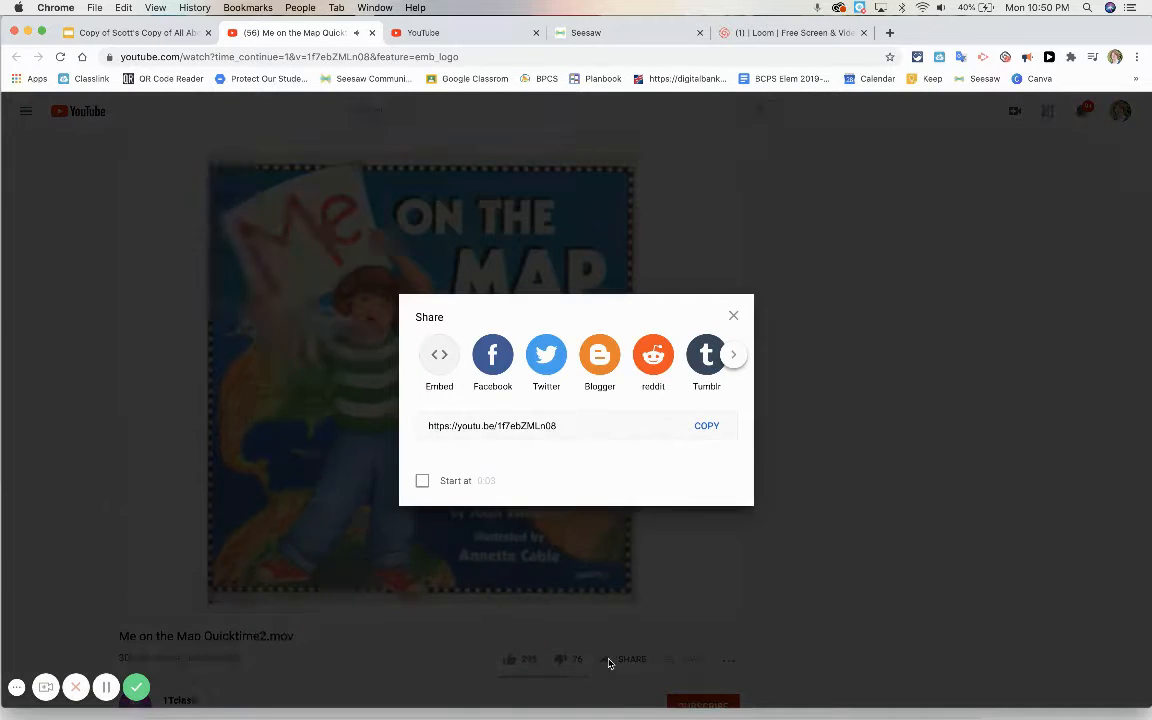
click(706, 426)
key(super+c)
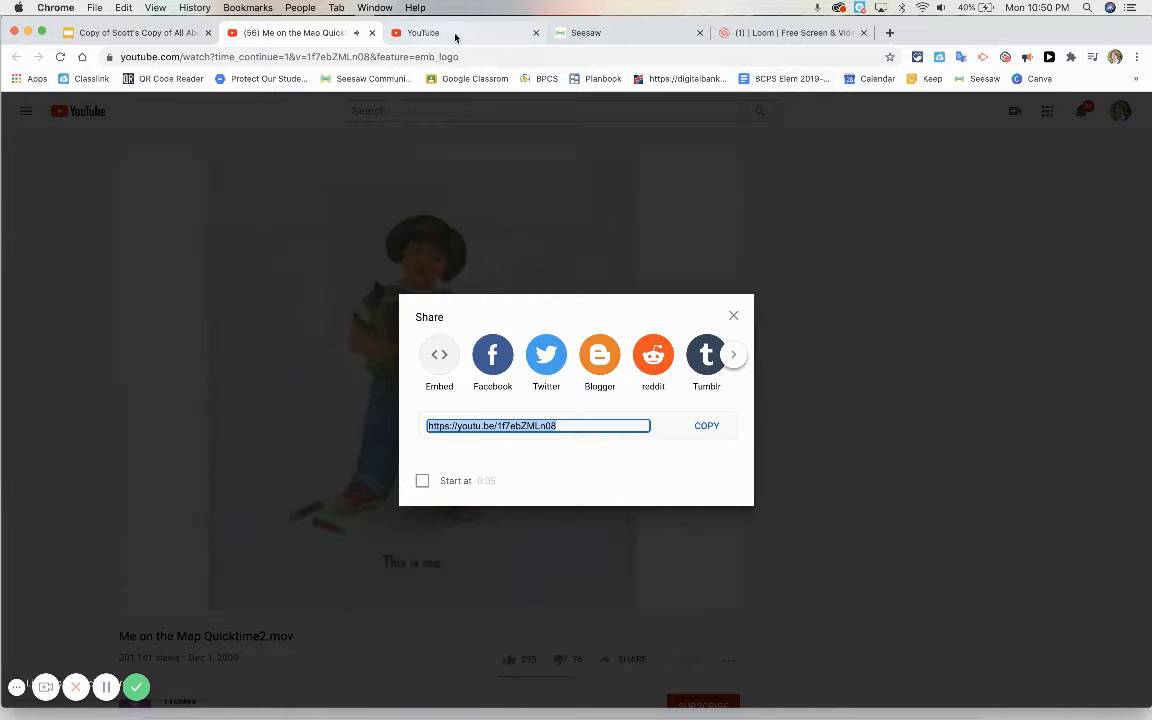
Step: Switch to Seesaw and open the Listen to Story page of the template
click(145, 33)
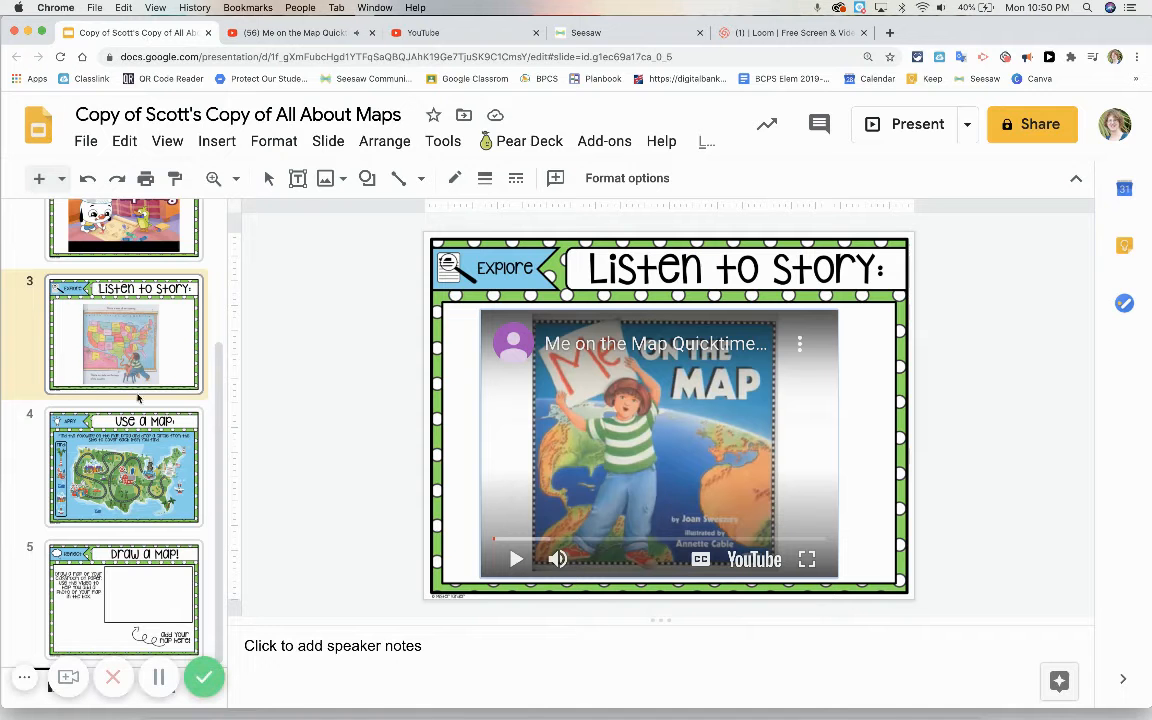
click(578, 33)
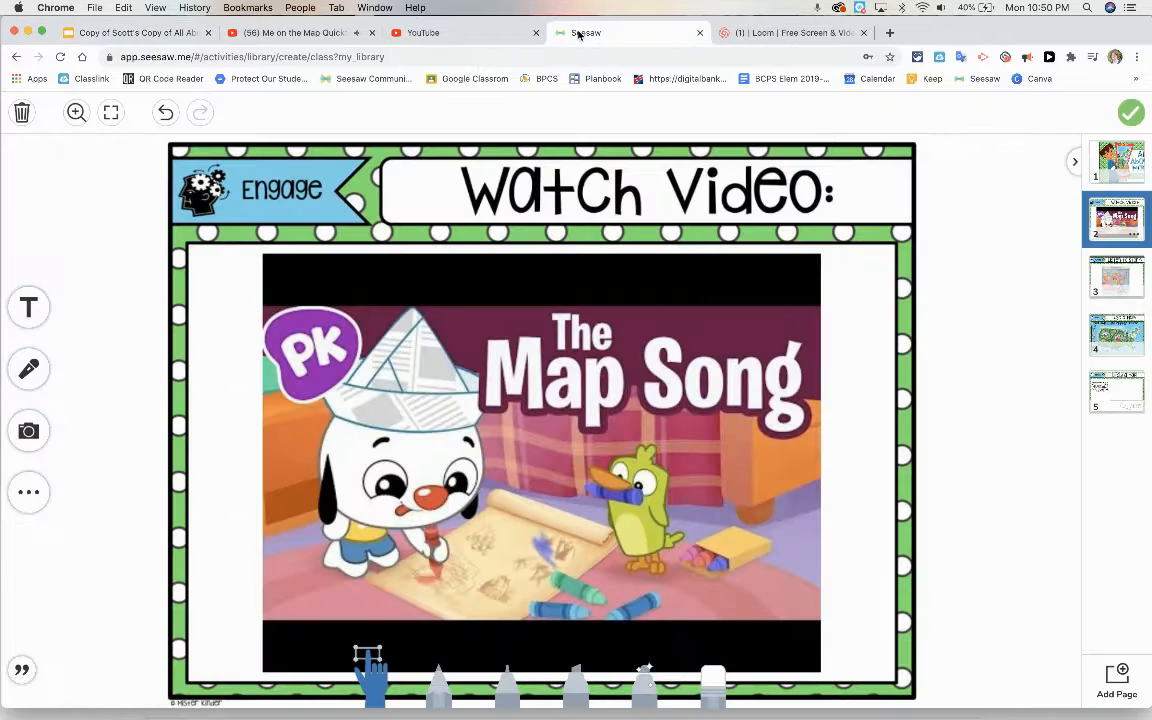
click(1116, 276)
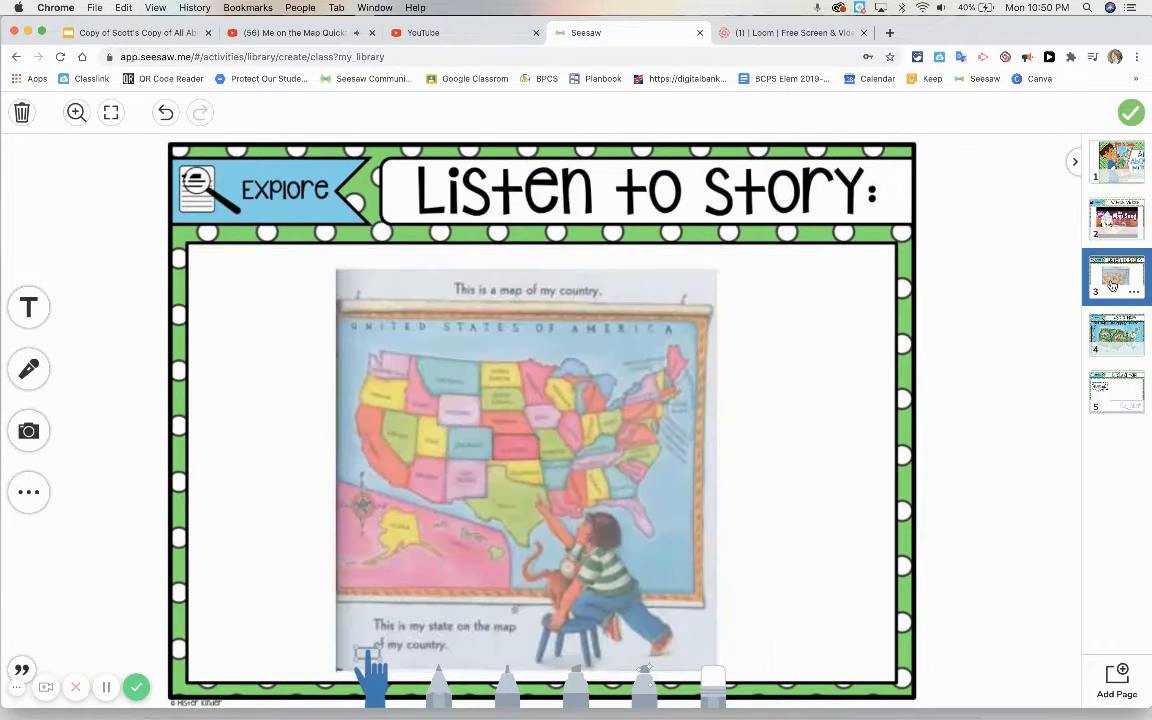
Step: Close the unavailable YouTube video's browser tab and pause the Me on the Map video
click(425, 33)
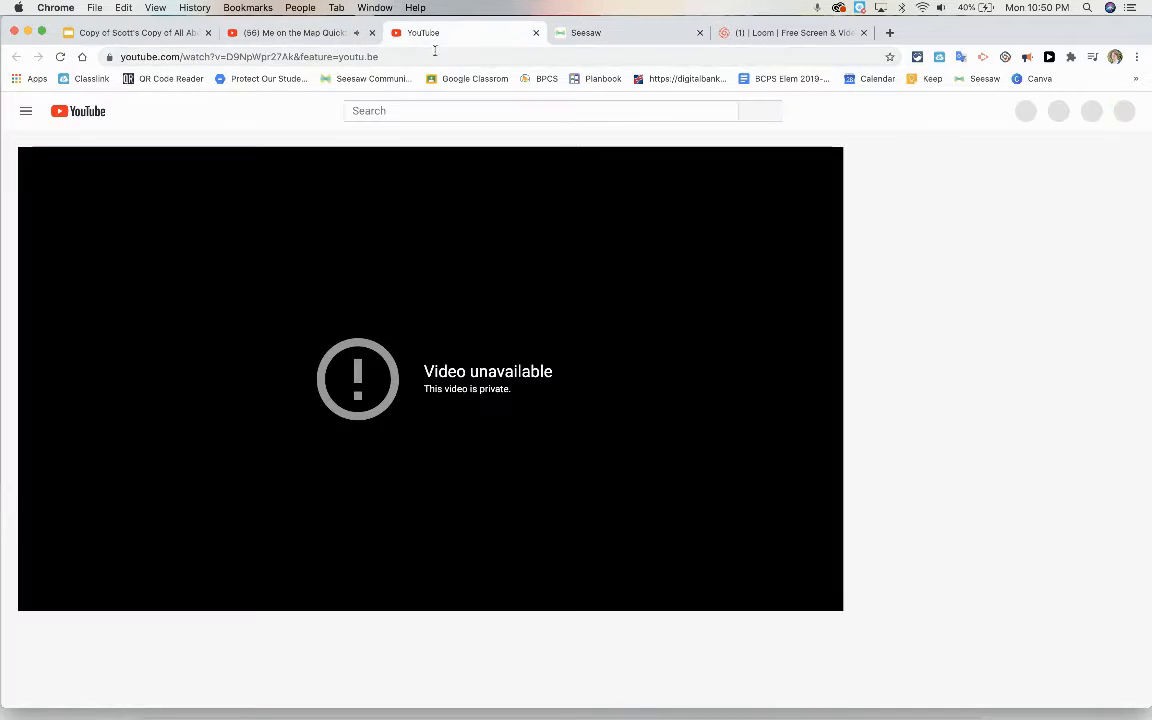
click(536, 33)
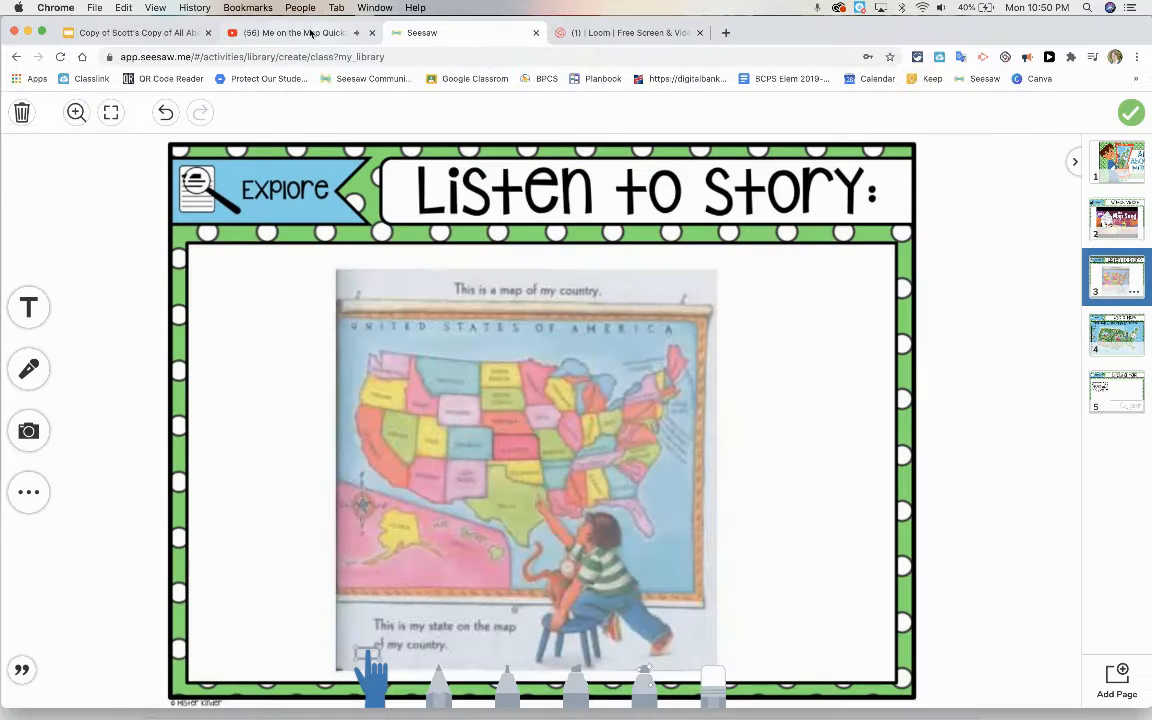
click(288, 33)
click(415, 220)
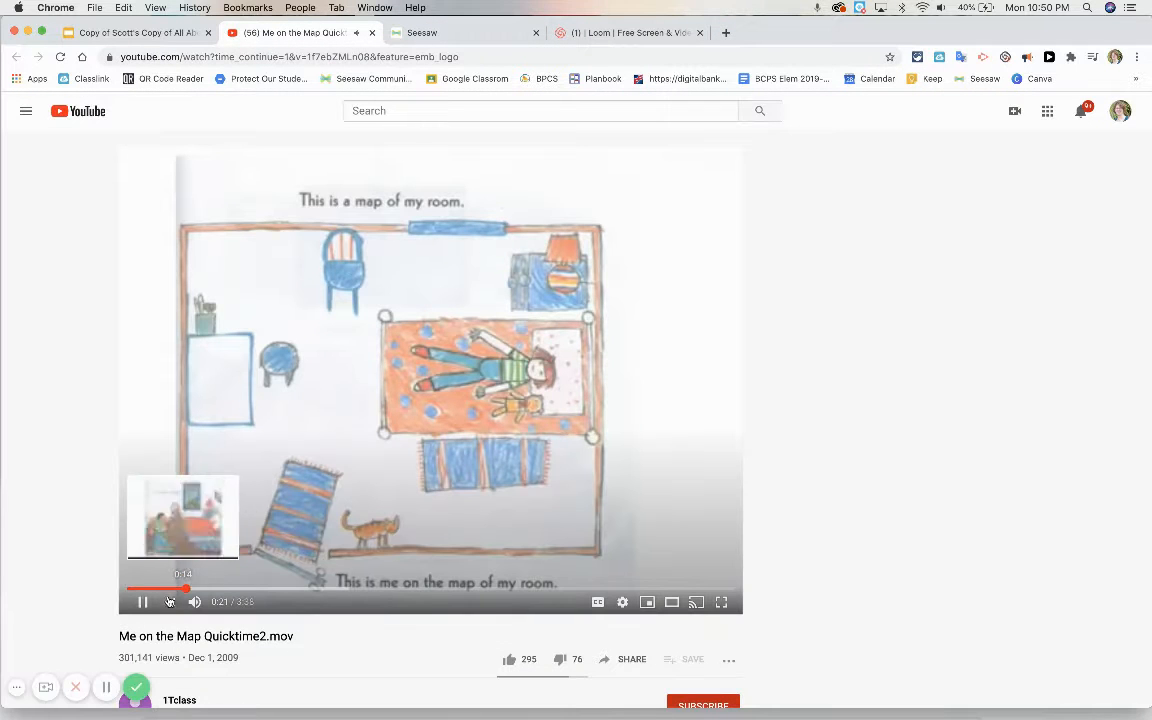
click(143, 601)
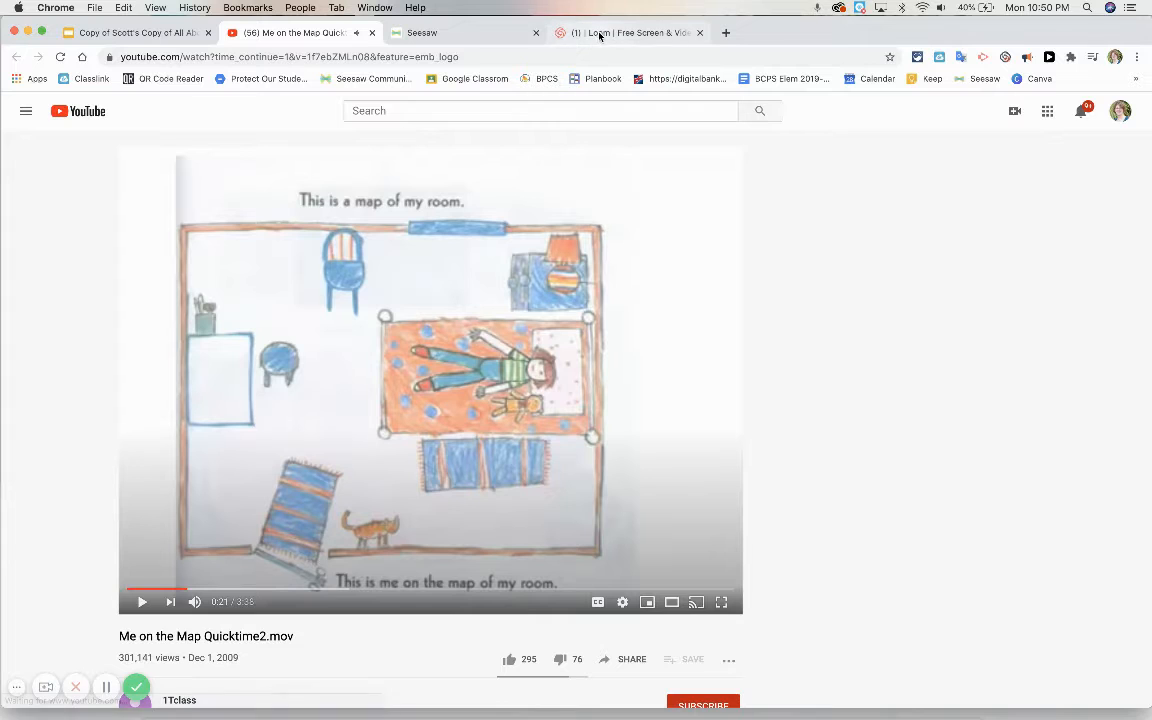
click(505, 33)
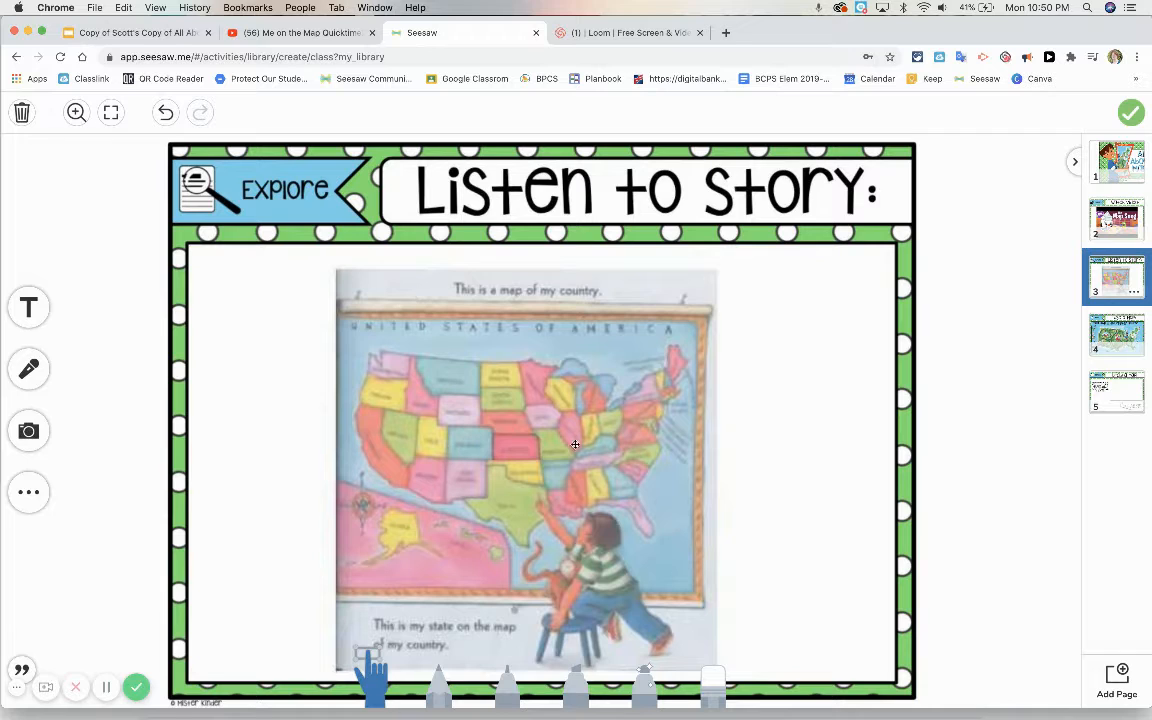
click(29, 491)
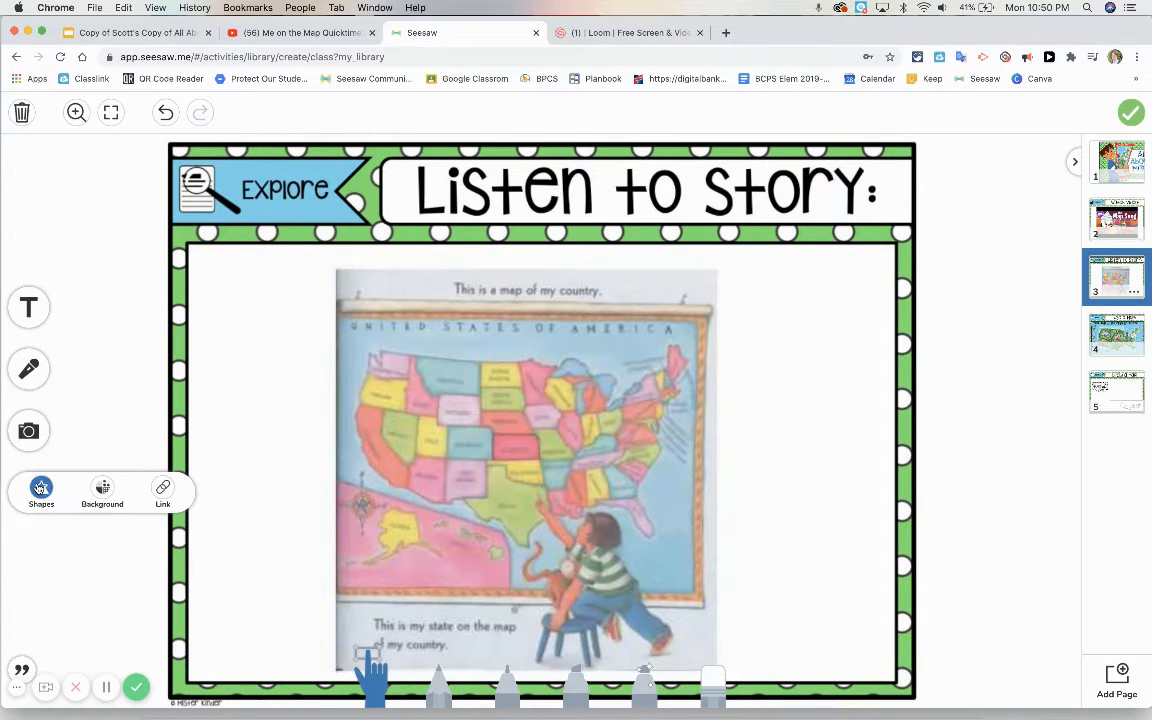
click(166, 489)
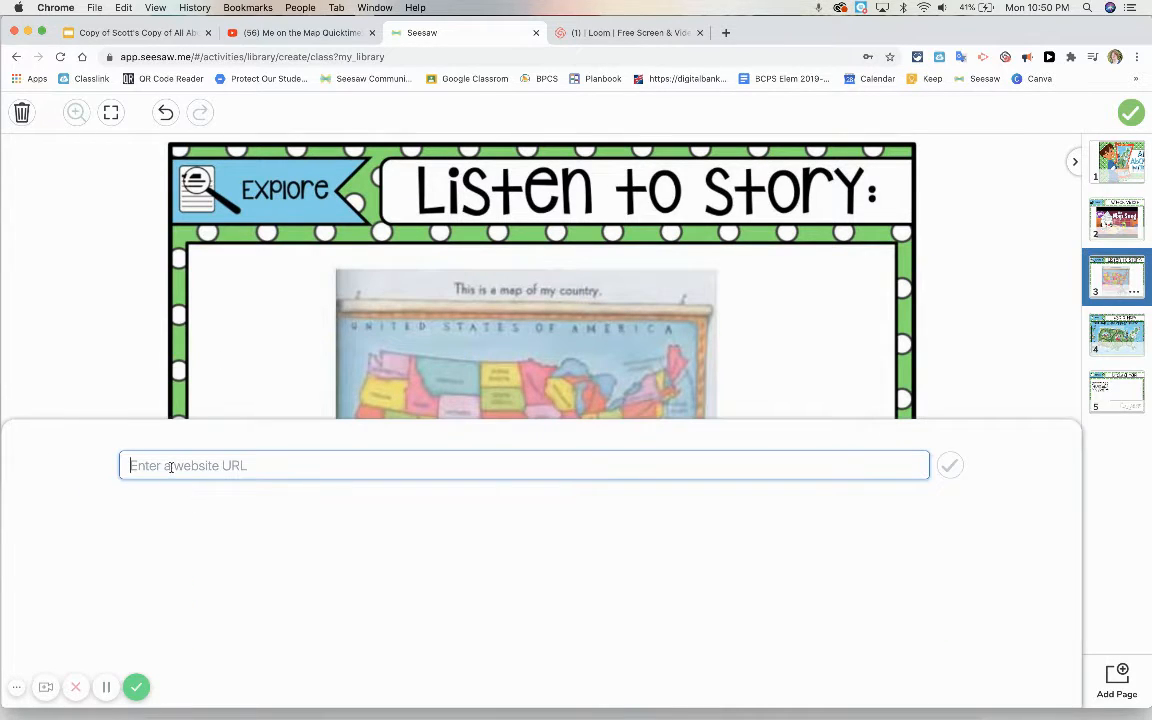
key(super+v)
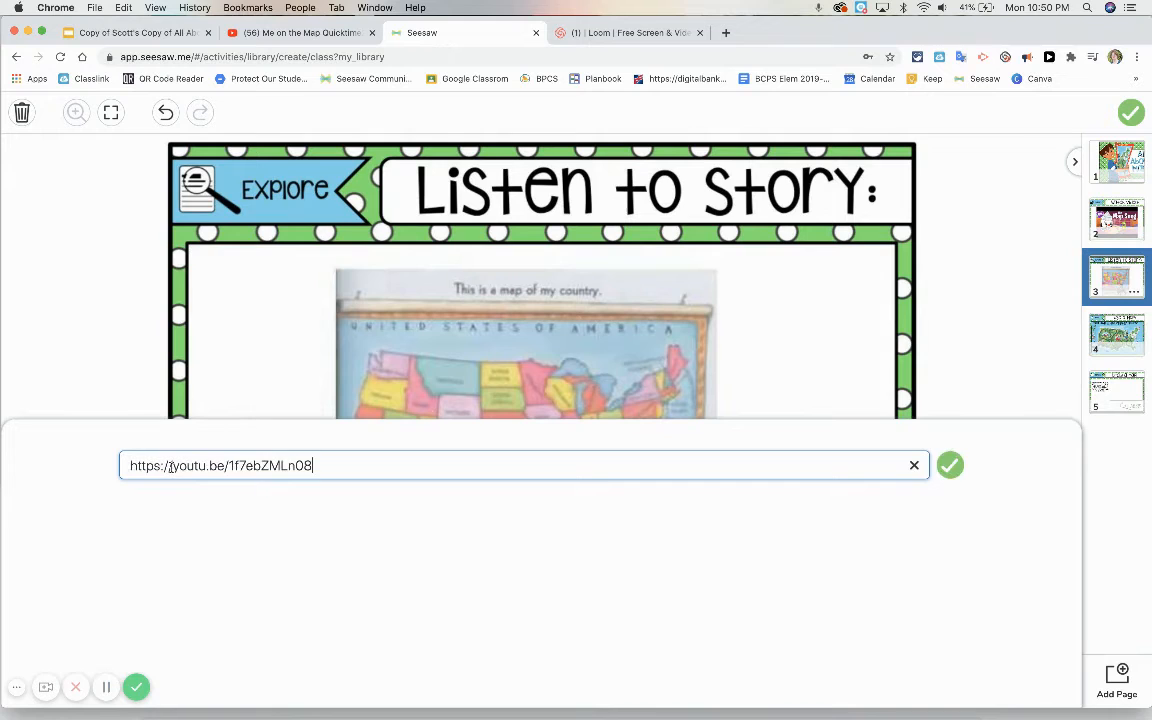
click(945, 466)
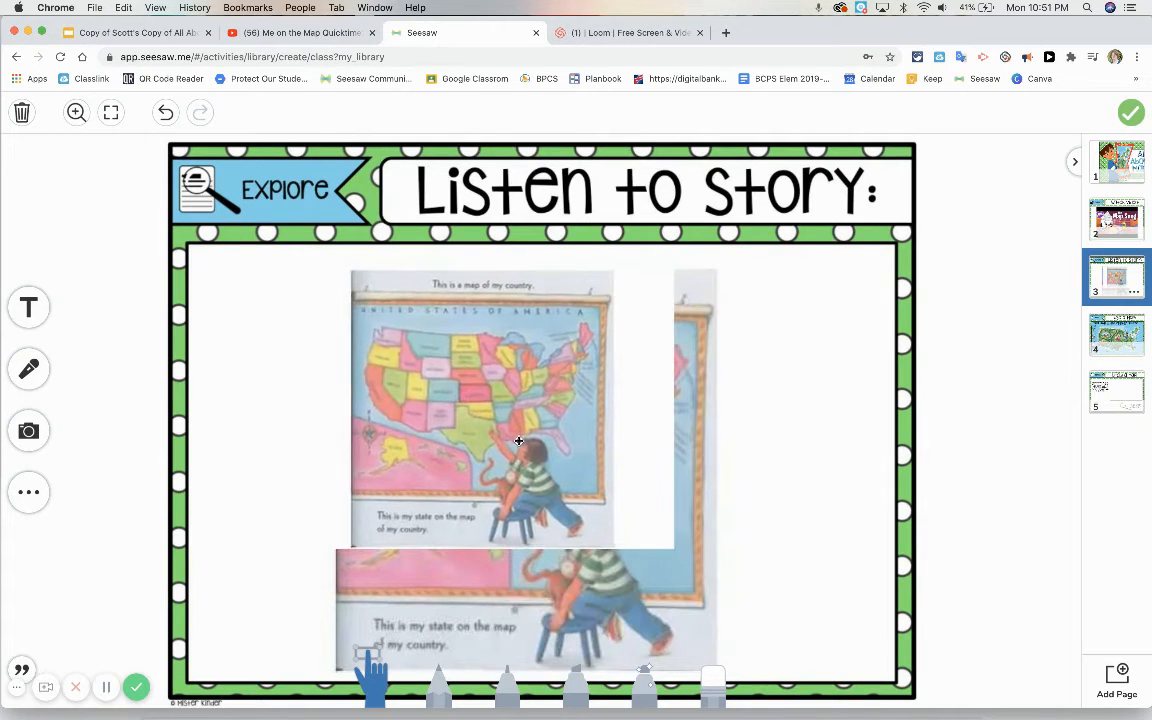
click(520, 447)
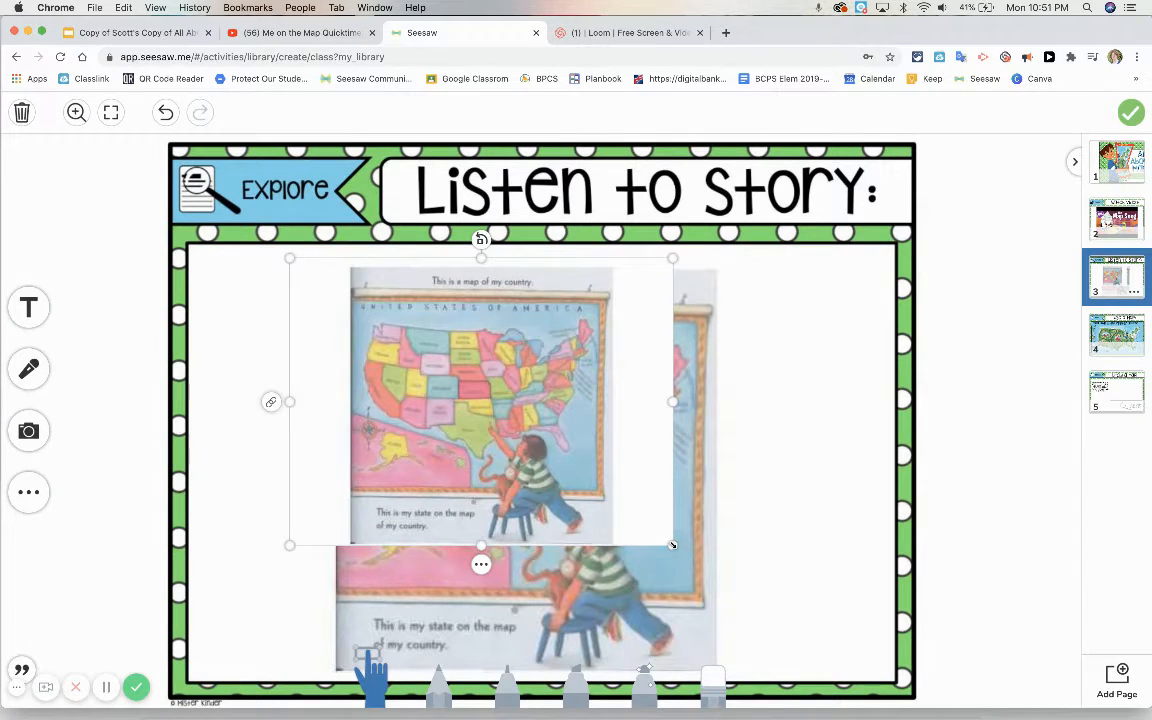
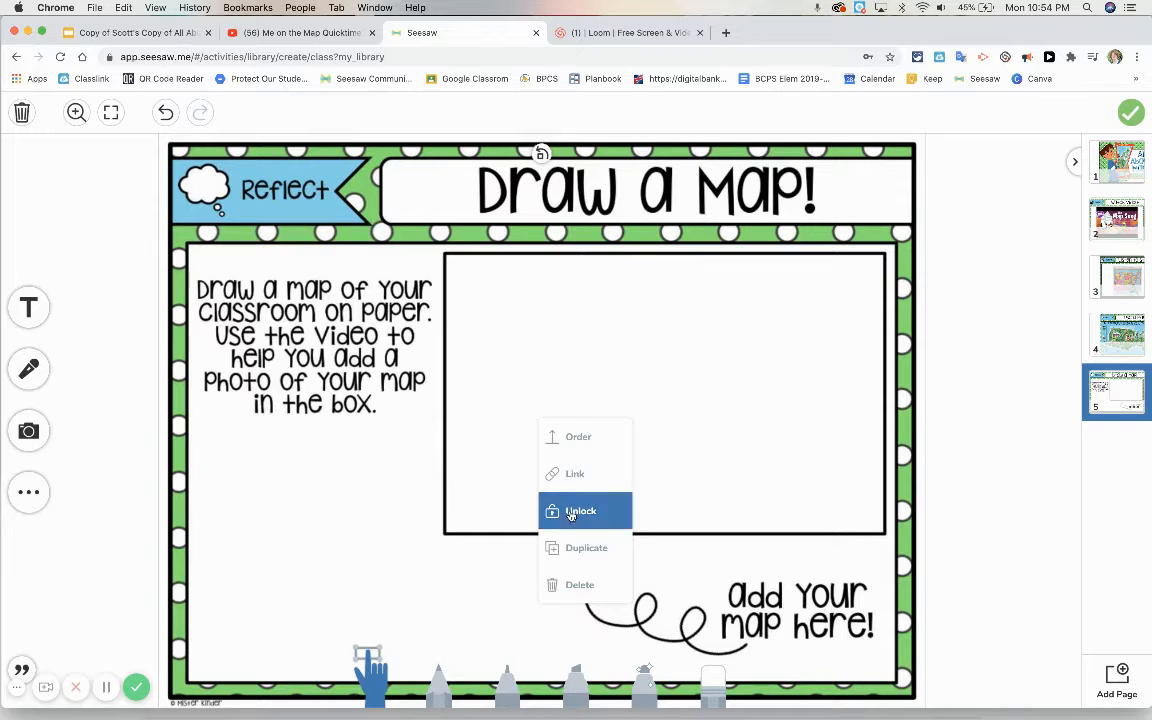
Step: Unlock the Draw a Map page image, shift it to the right so a blank margin opens beside it, and lock it again
click(566, 511)
drag(468, 185, 617, 176)
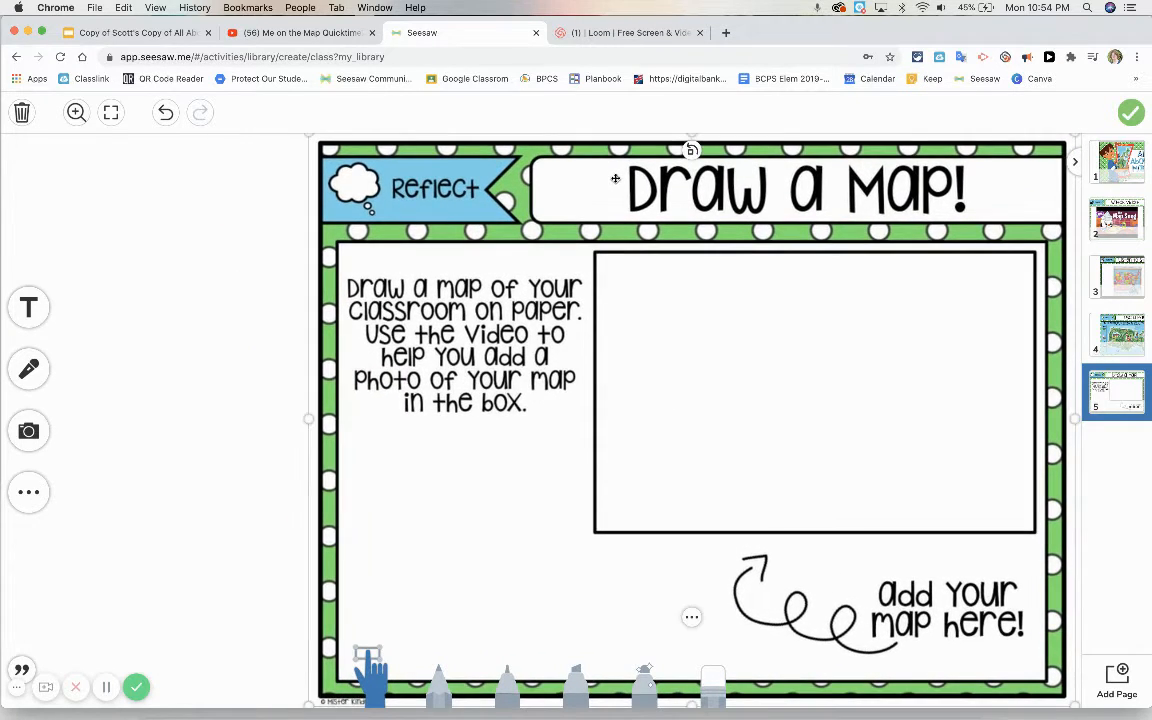
right_click(697, 618)
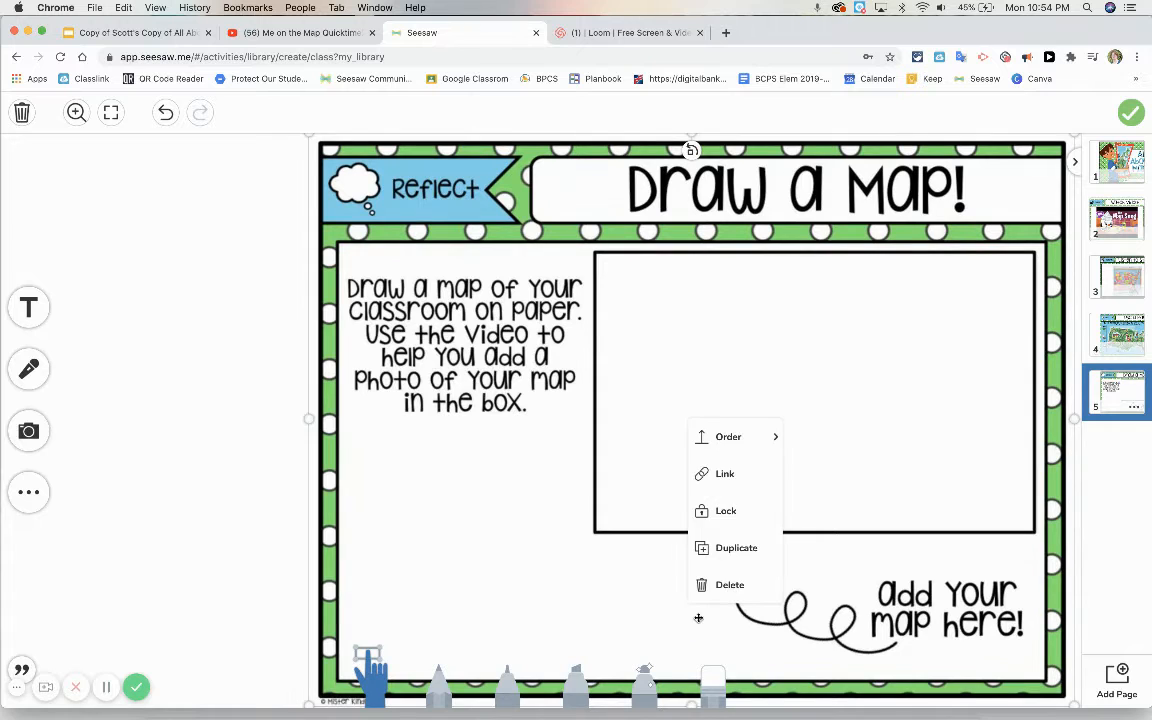
click(722, 511)
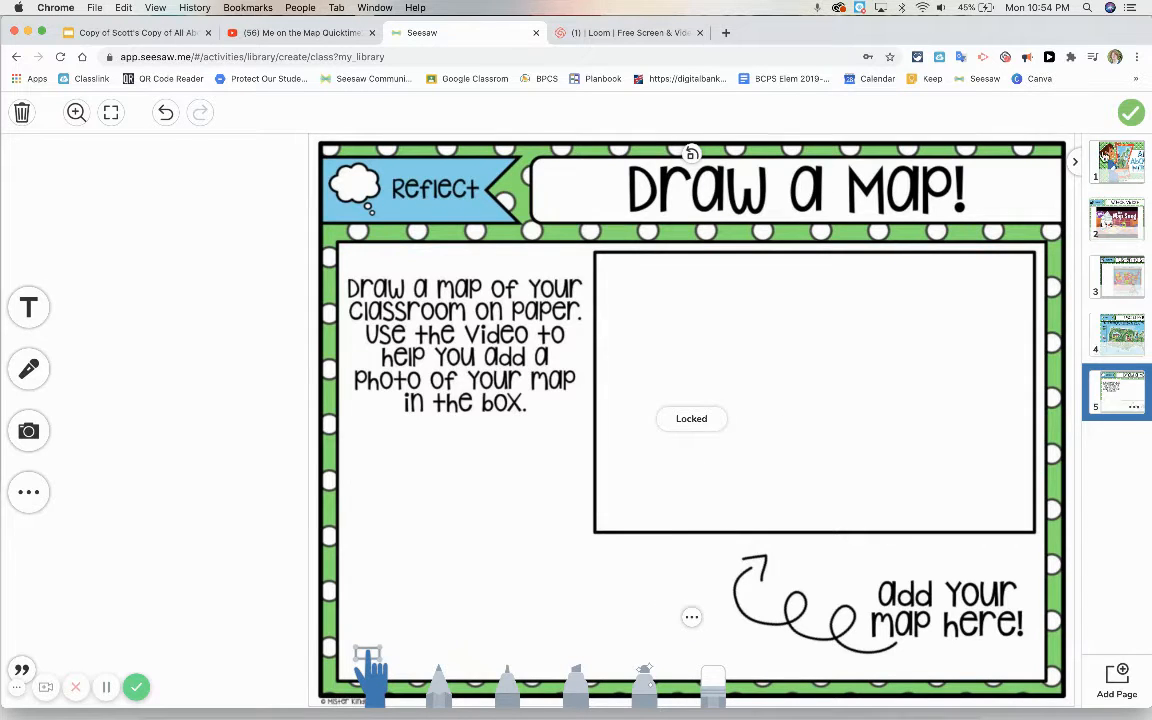
Step: Add a blank page 6 at the end of the template and review pages 1 to 5
click(1108, 158)
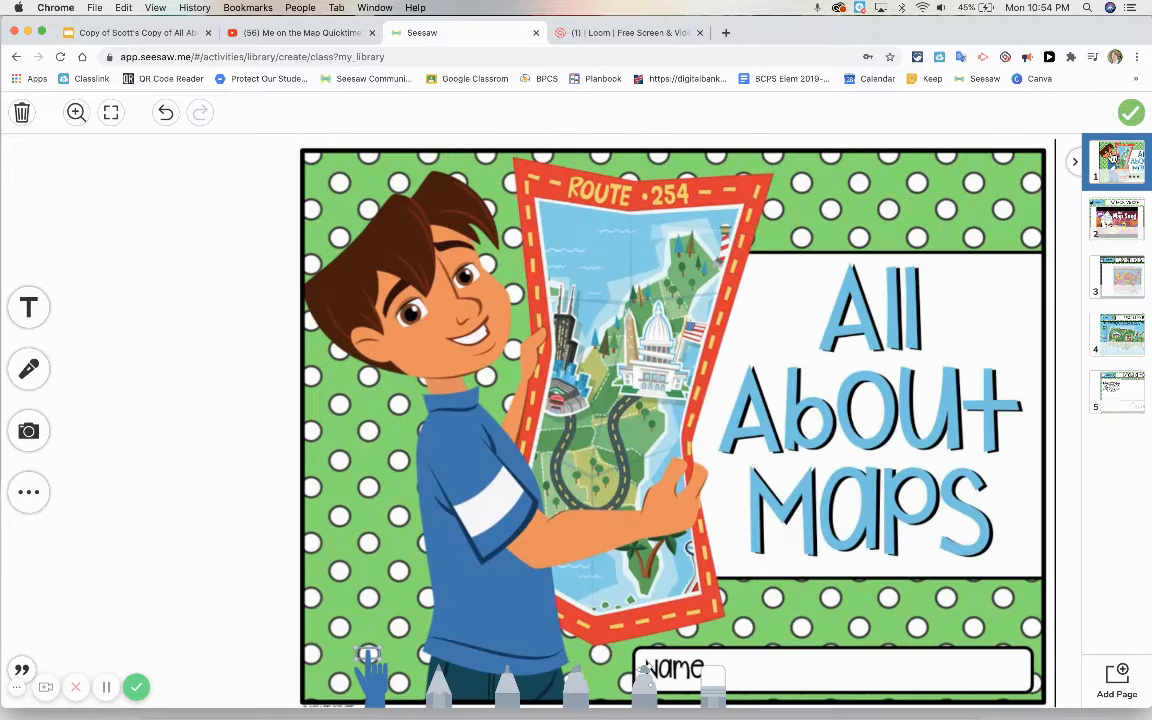
click(1117, 678)
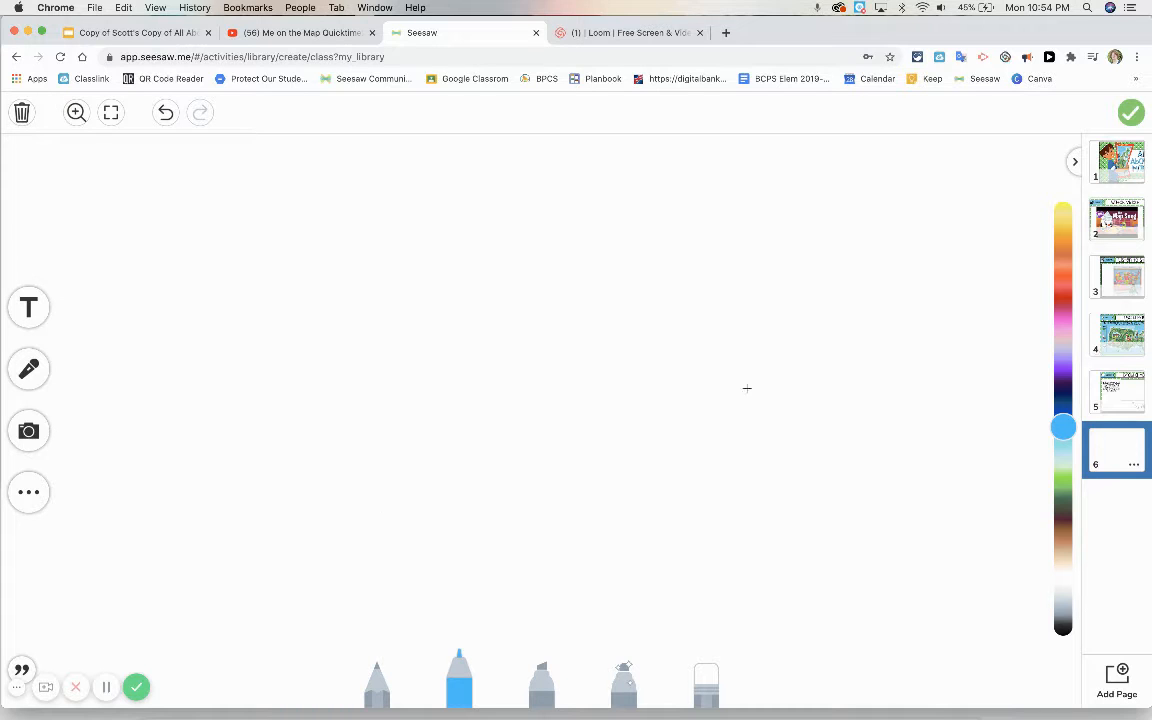
click(1124, 160)
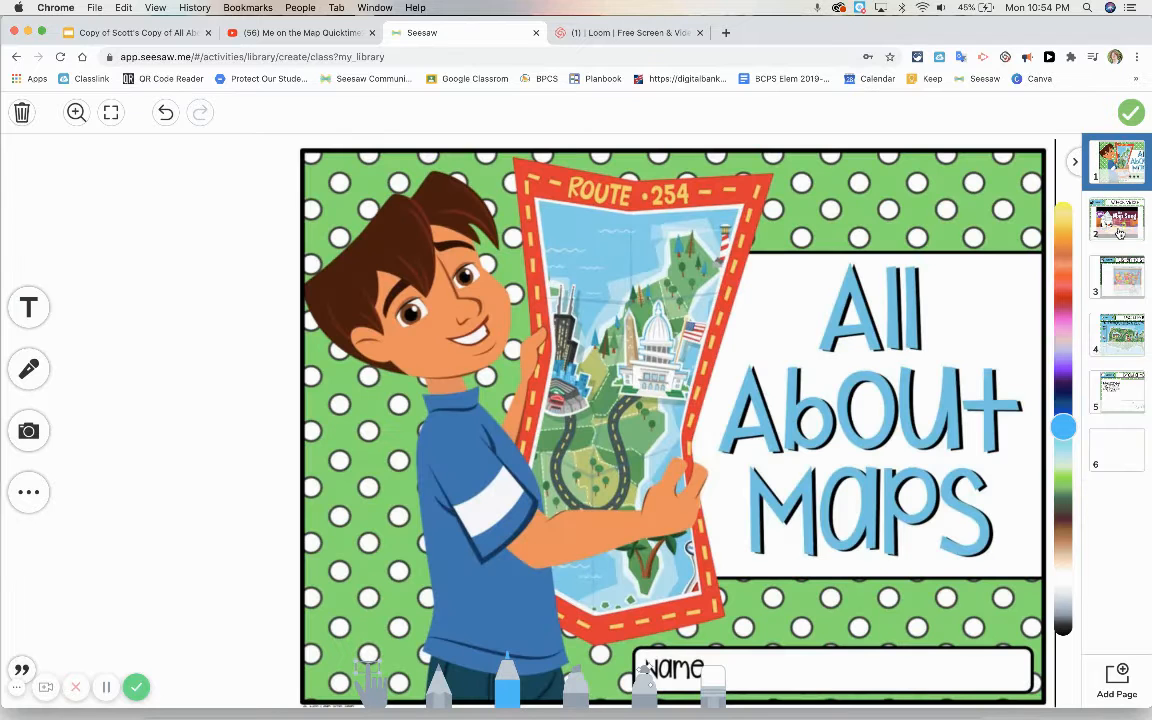
click(1118, 228)
click(1121, 278)
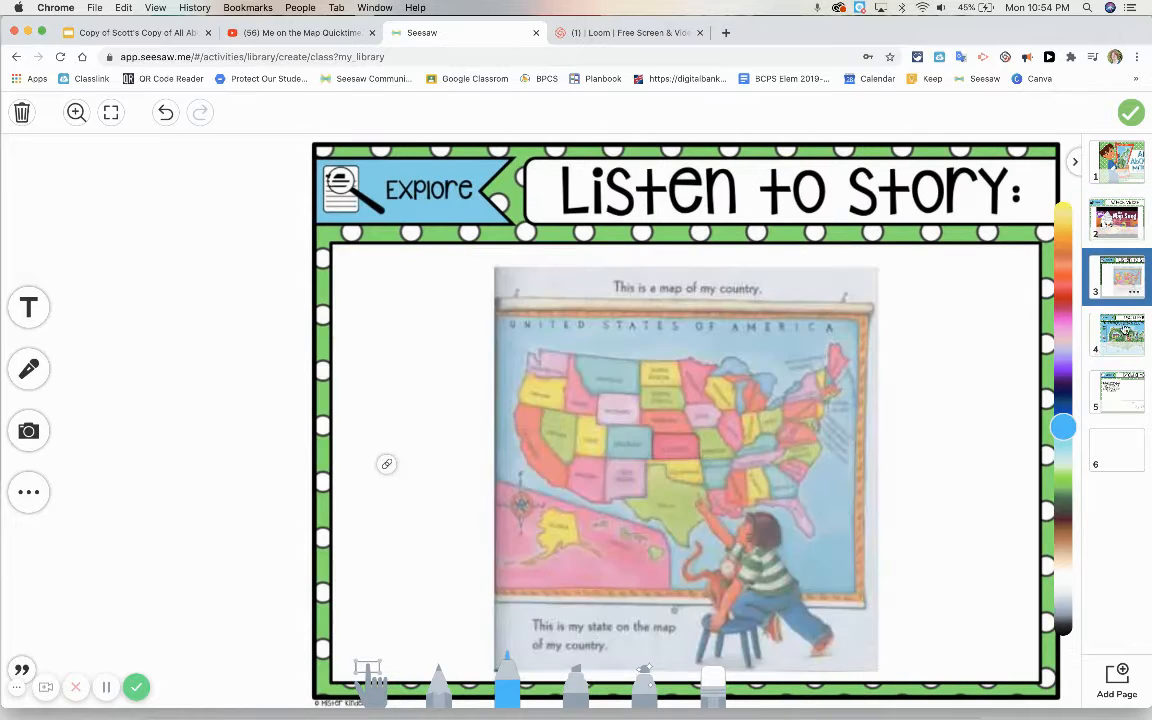
click(1125, 340)
click(1122, 390)
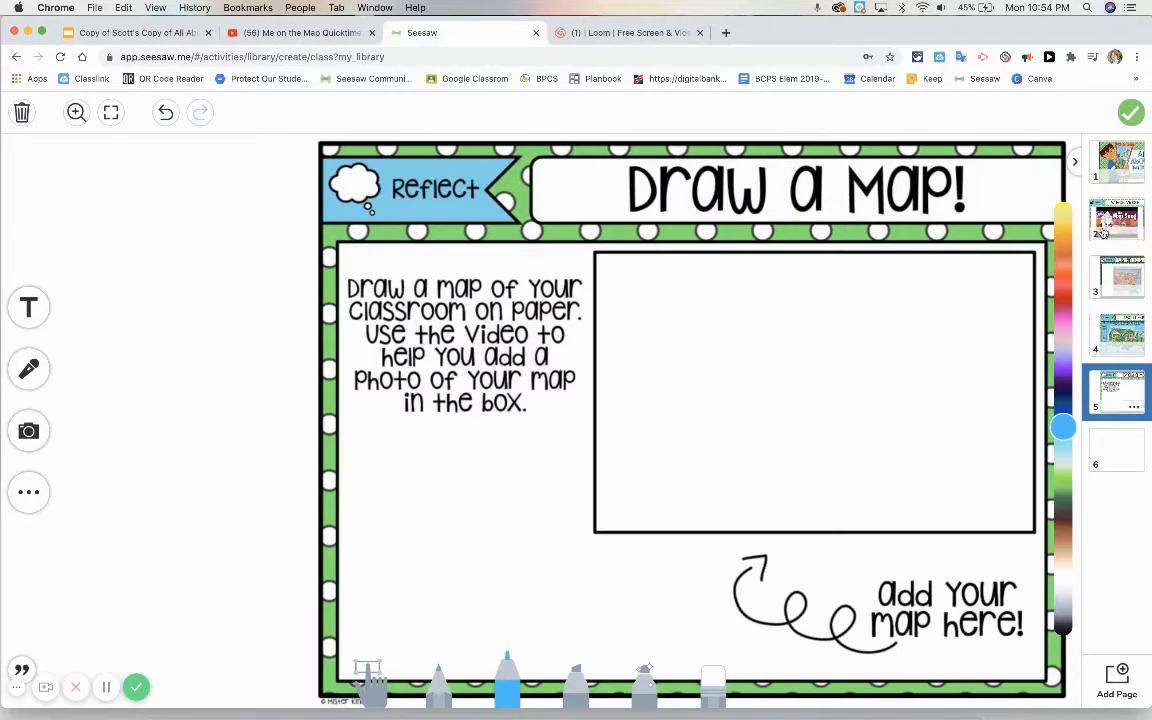
Step: On the Watch Video page, unlock the page image, shift it to the right to free a blank margin, and lock it again
click(1117, 224)
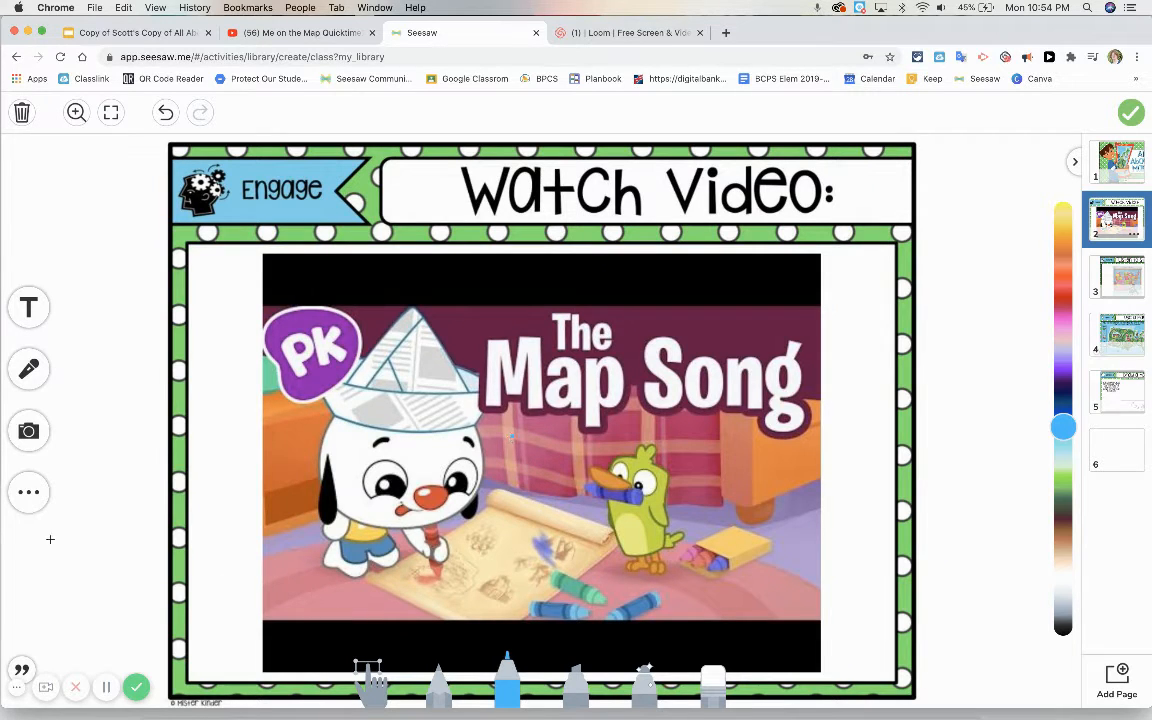
click(28, 491)
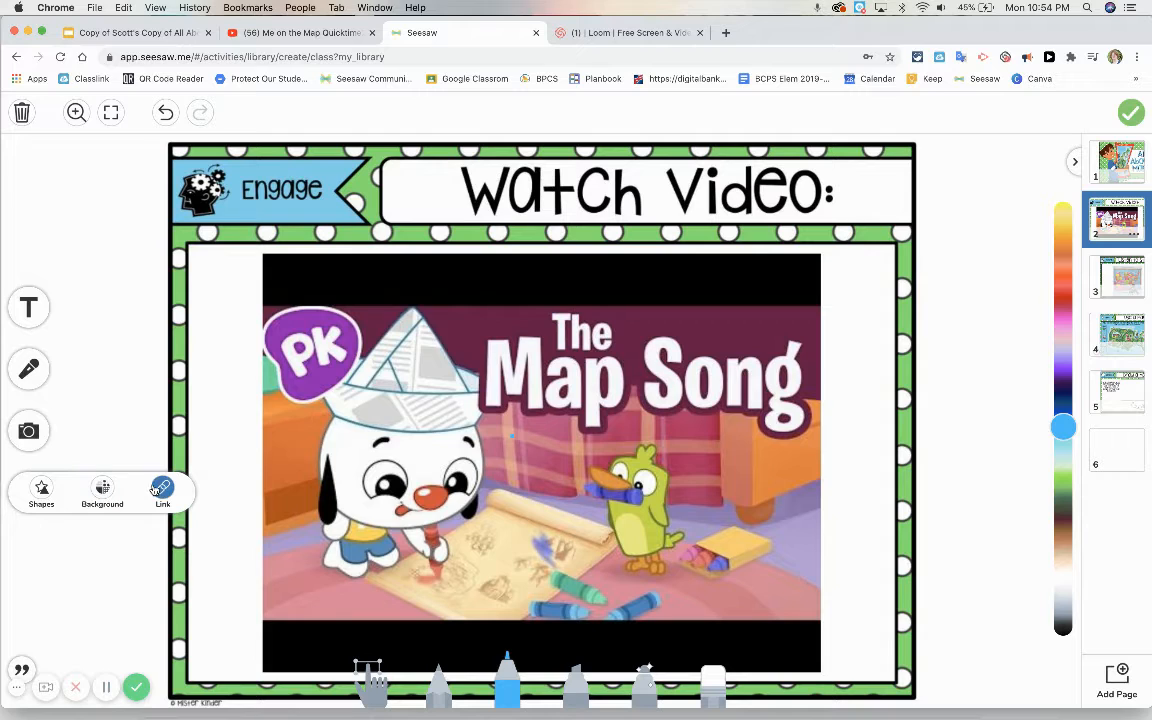
click(378, 686)
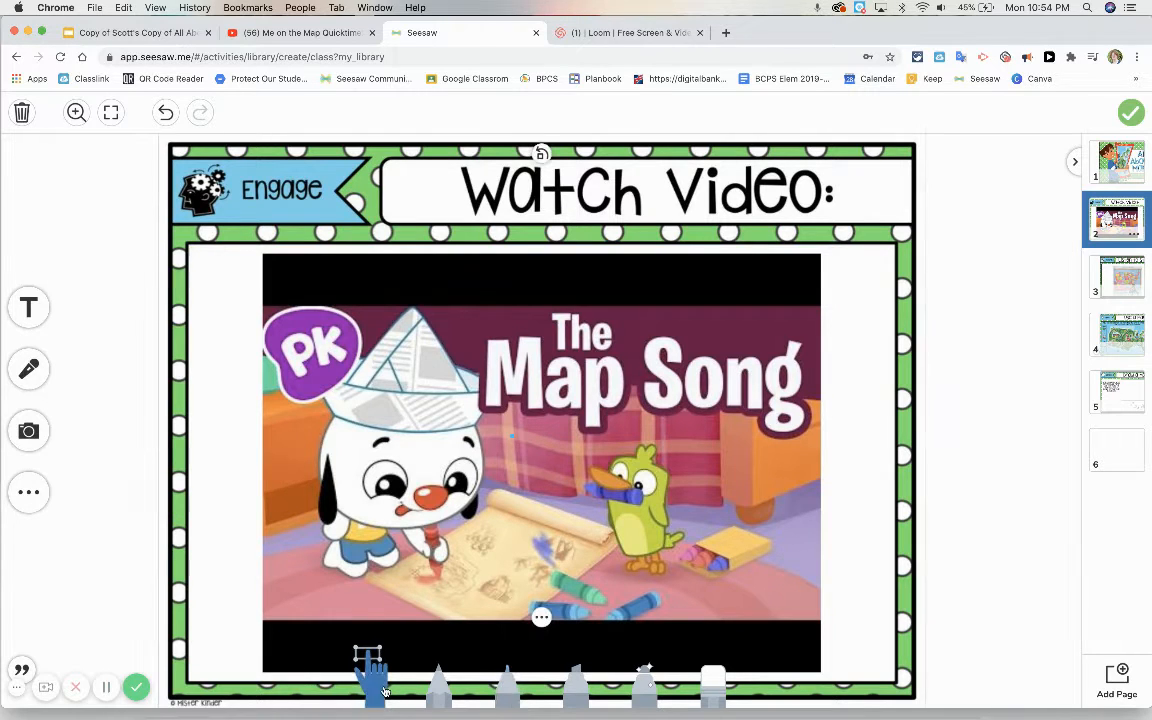
click(541, 617)
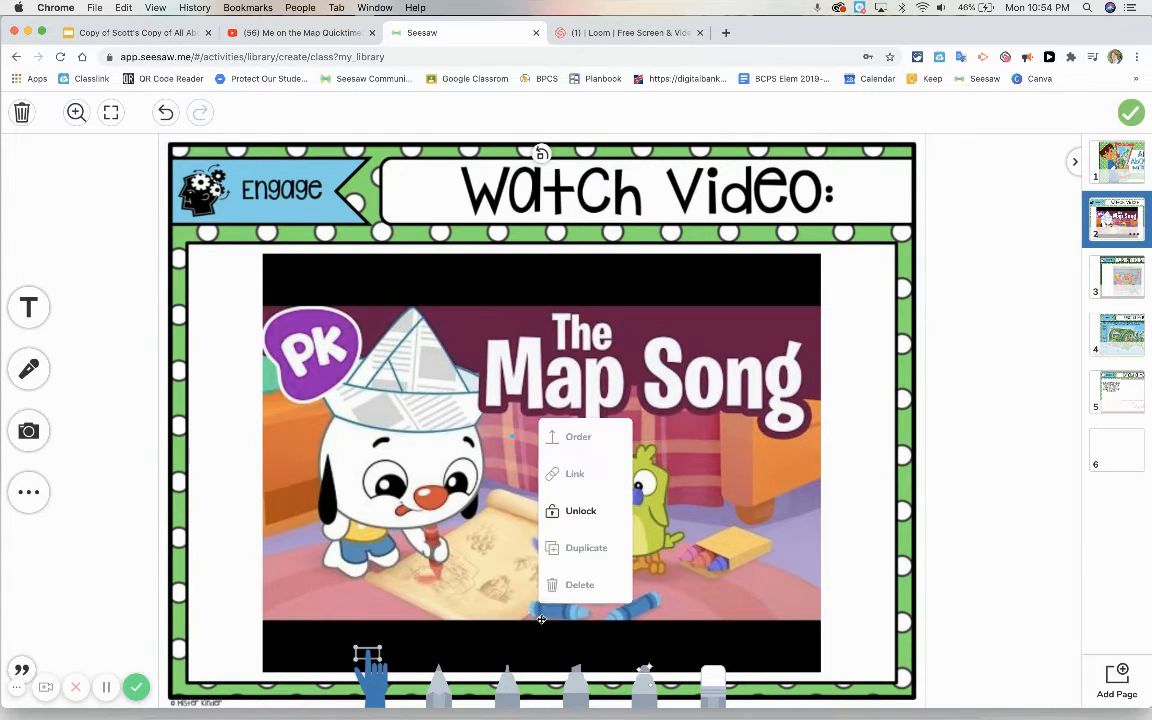
click(580, 511)
drag(497, 401, 637, 403)
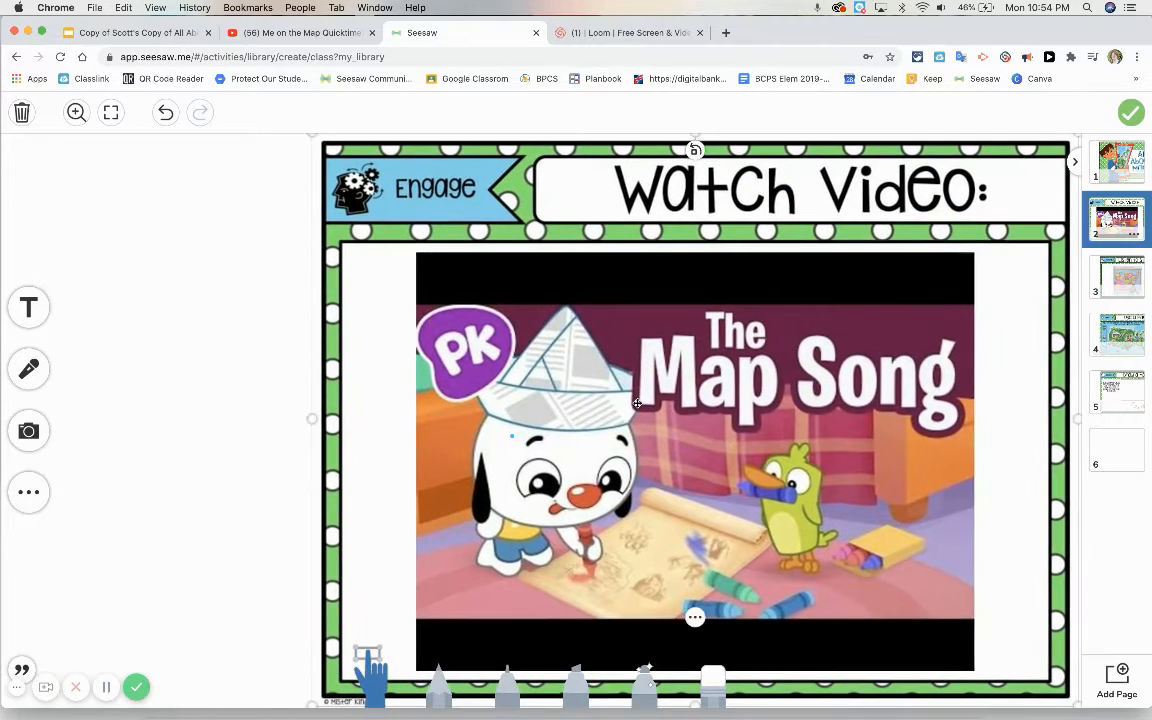
click(695, 617)
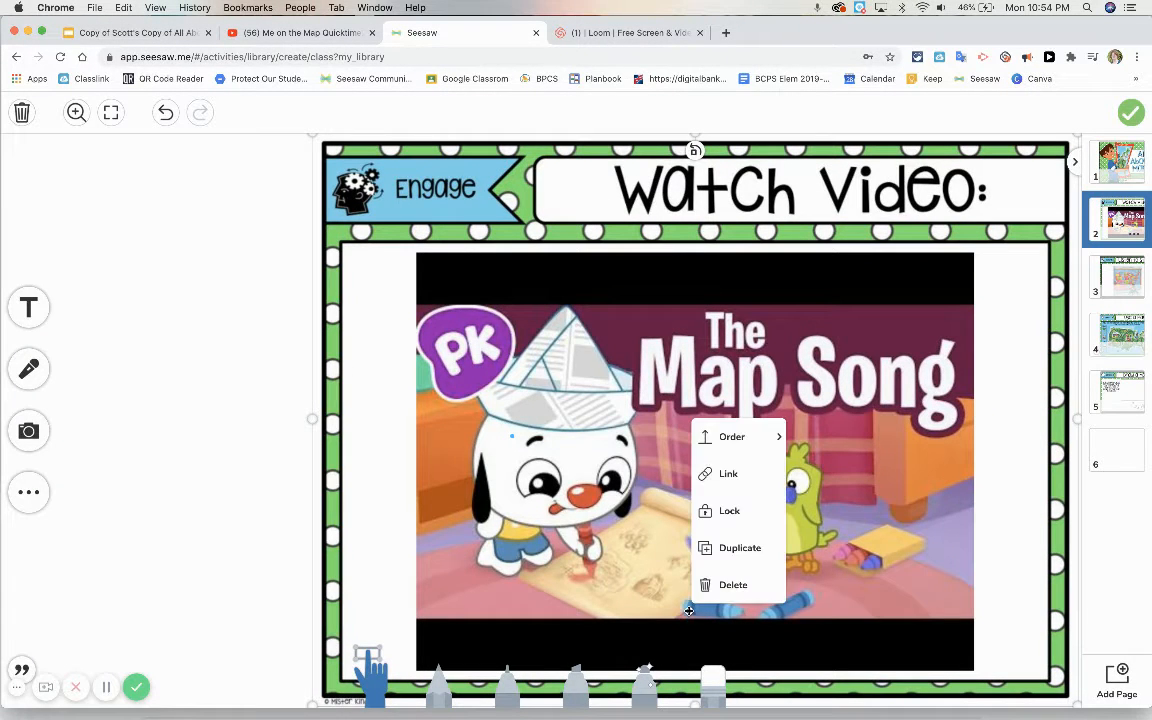
click(722, 525)
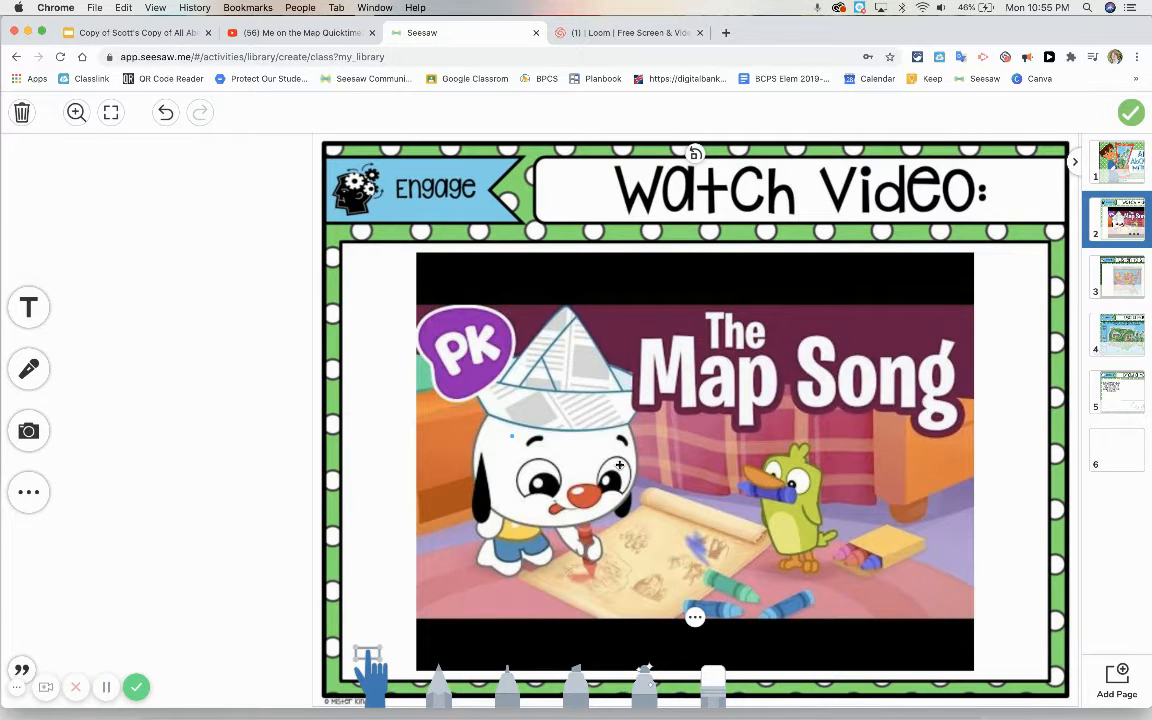
Step: Switch to YouTube and go to its home page
click(292, 33)
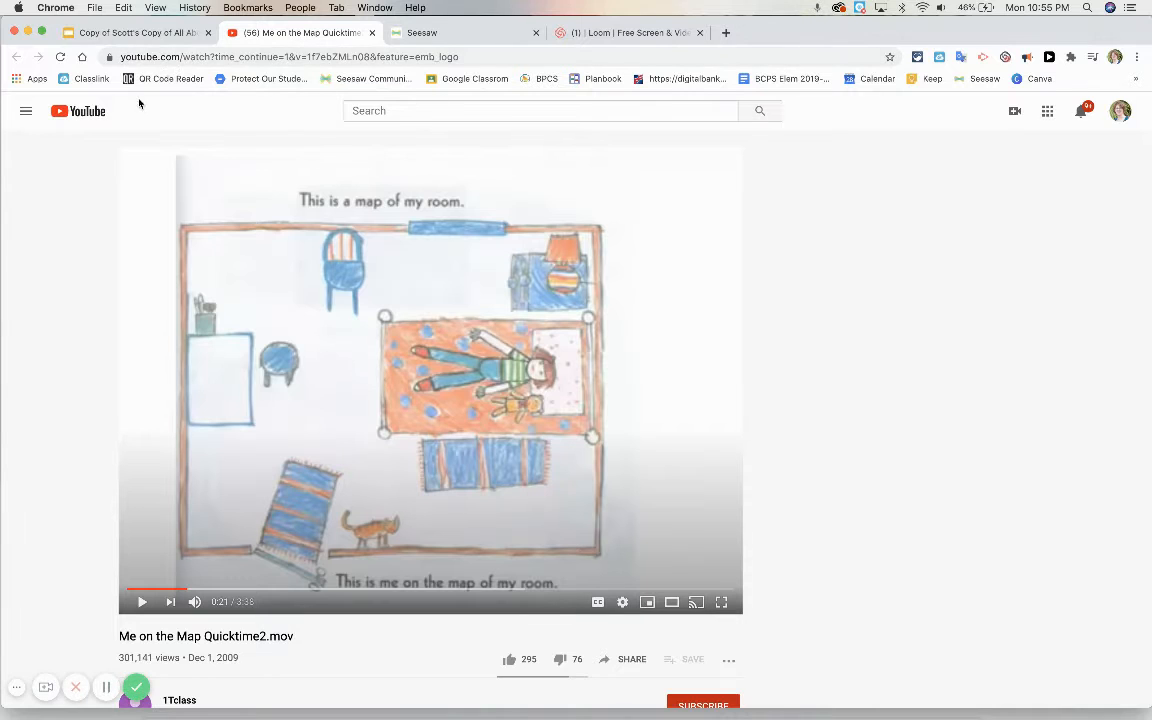
click(83, 120)
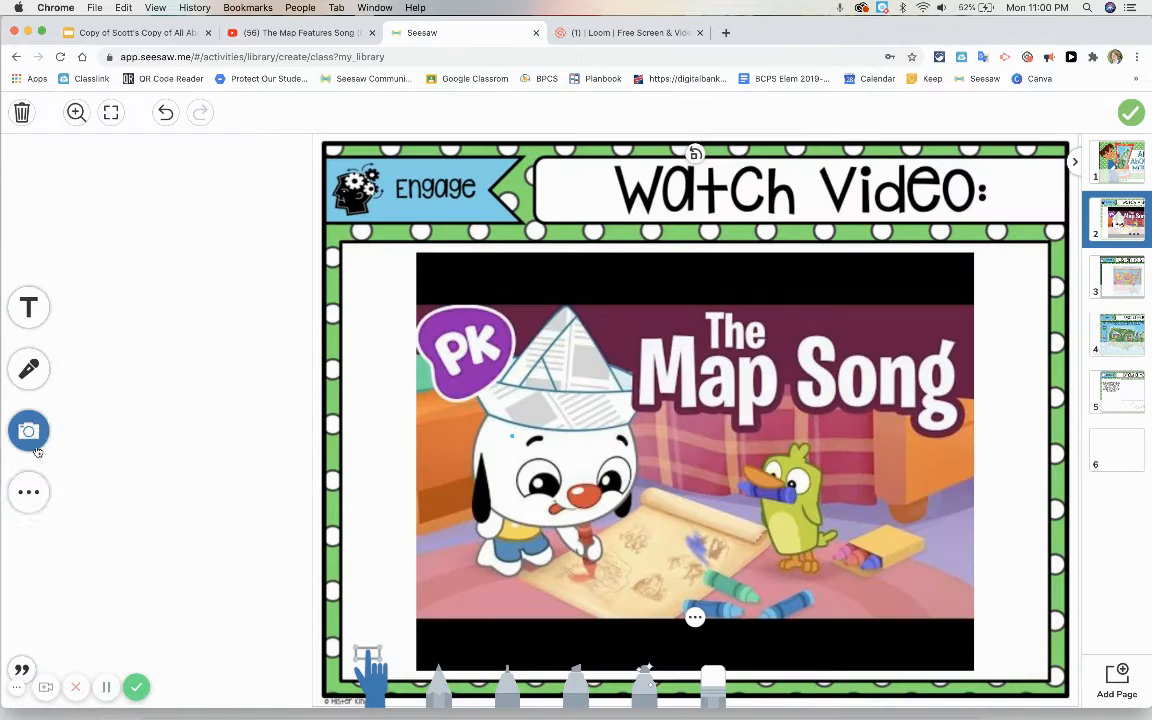
click(28, 490)
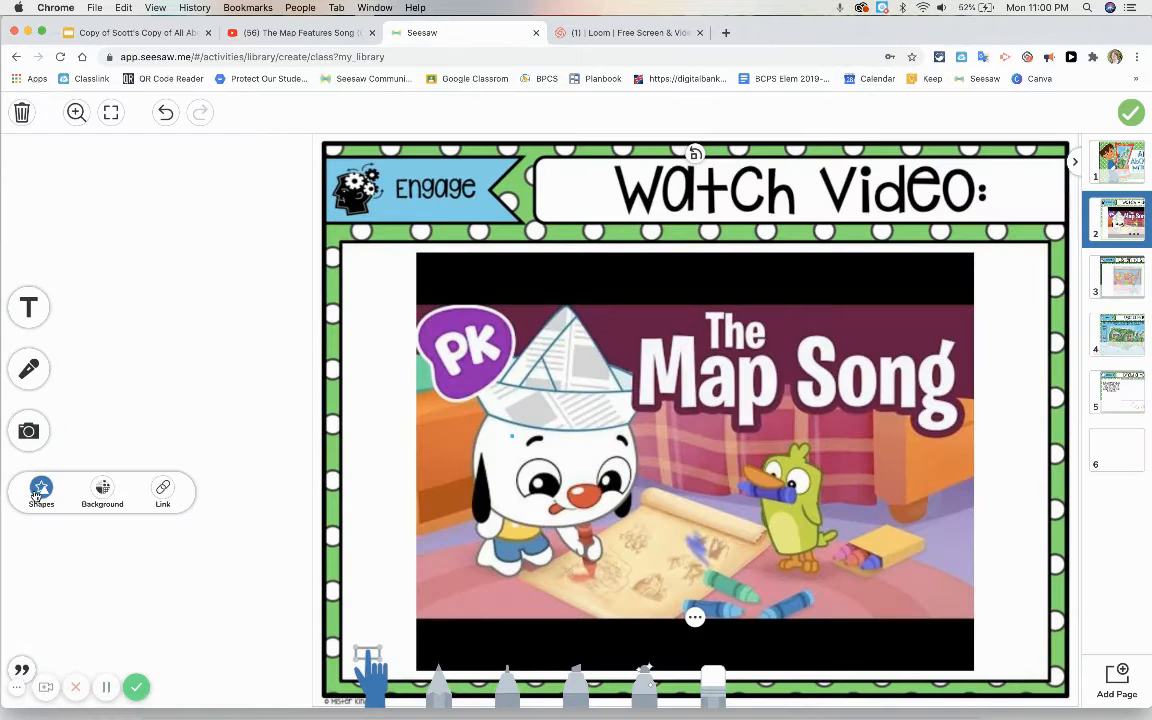
click(162, 490)
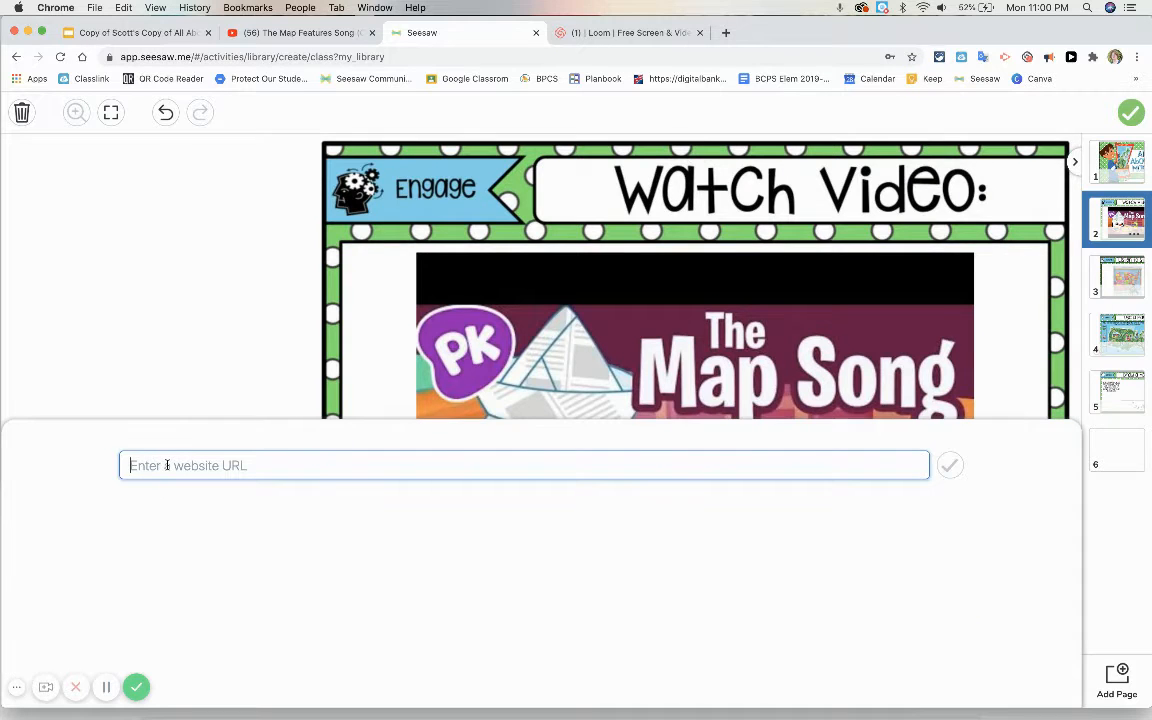
text(https://youtu.be/A4GMno9p4g4)
click(950, 465)
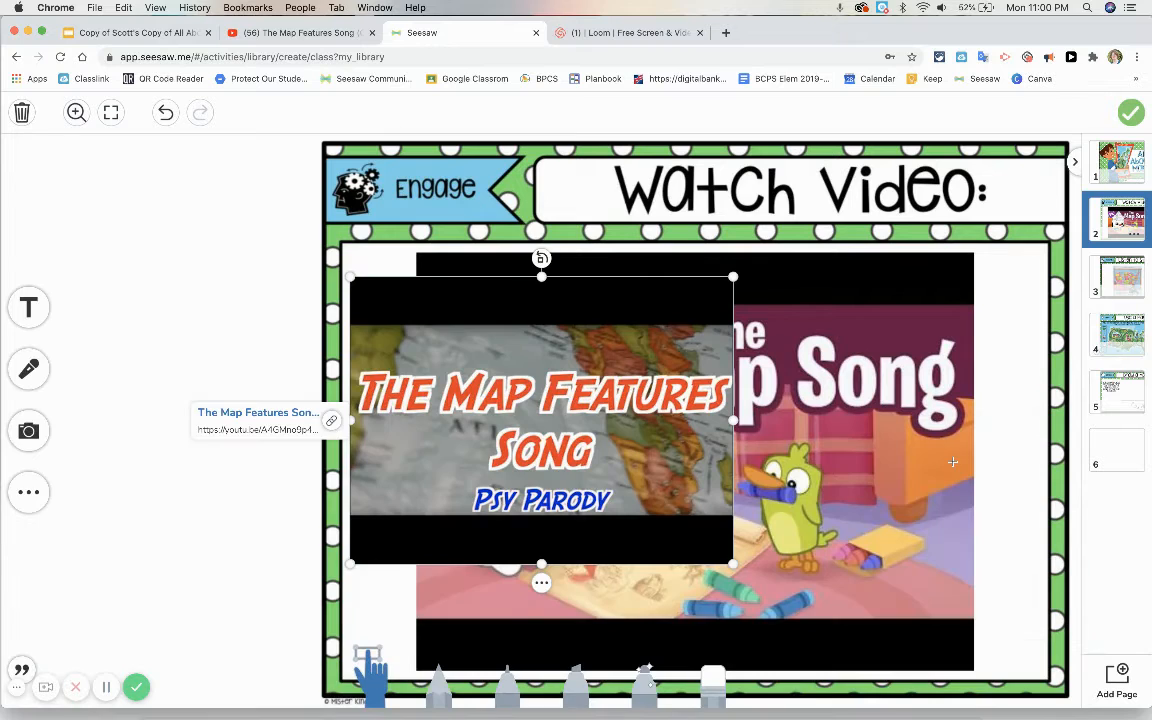
Step: Move and enlarge The Map Features Song preview to cover The Map Song image, and lock it in place
drag(573, 381, 627, 353)
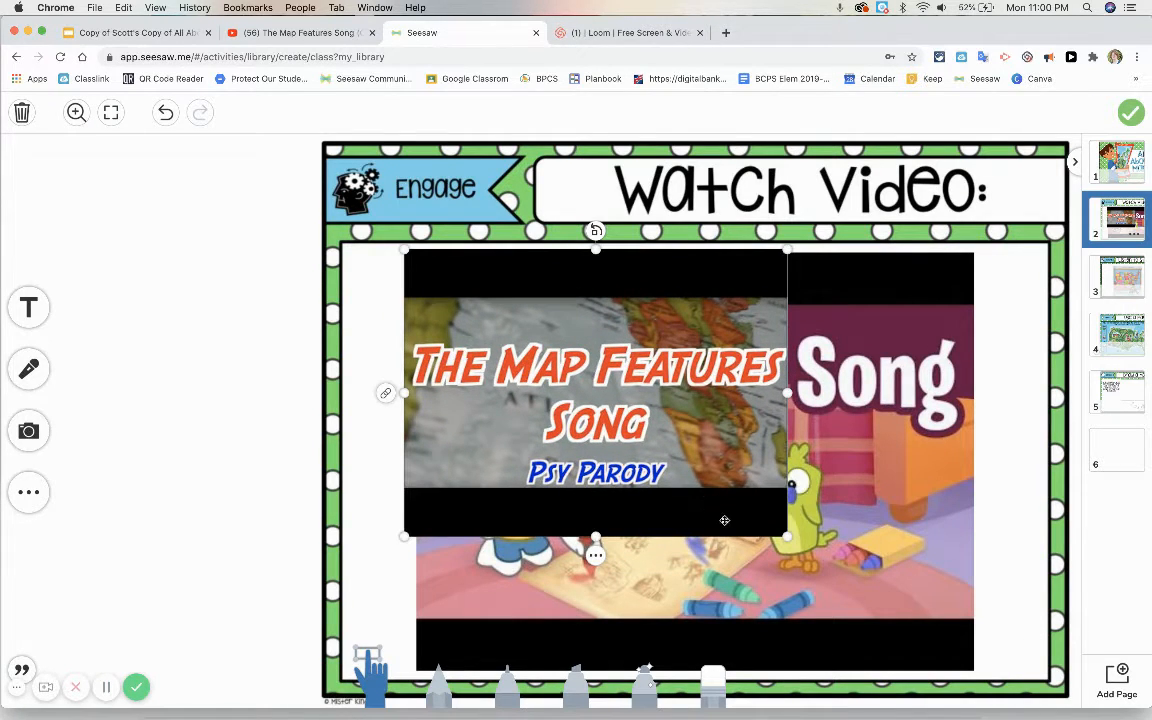
drag(788, 538, 993, 661)
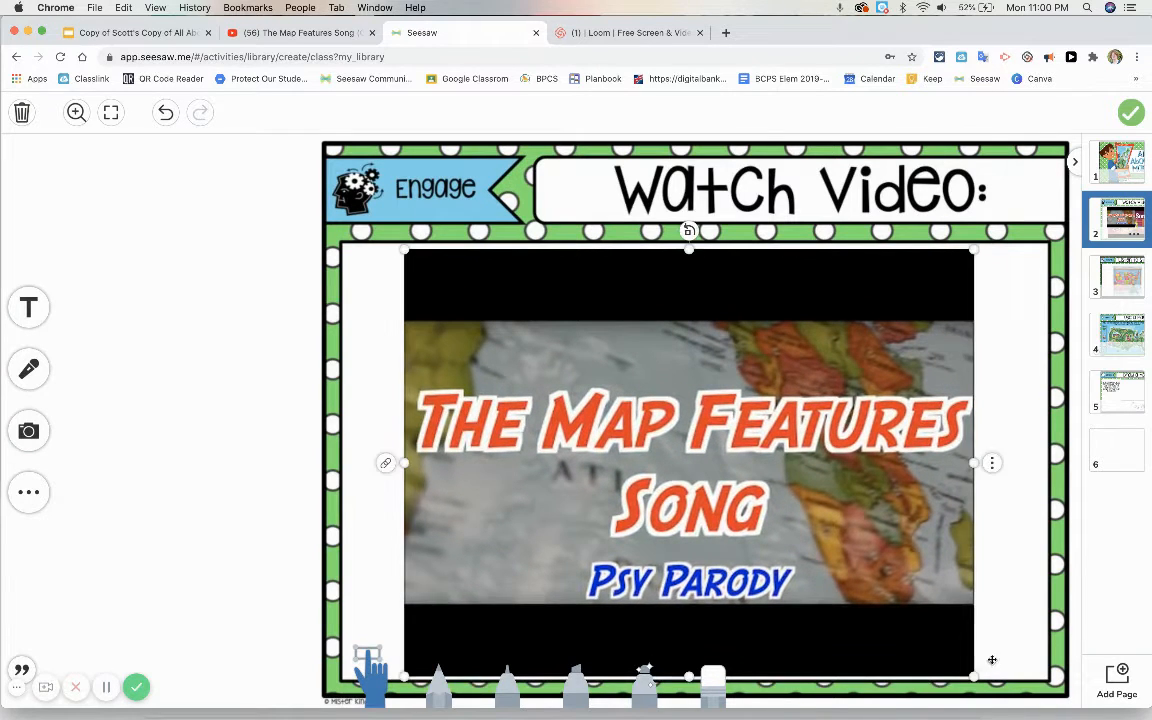
mouse_move(884, 609)
mouse_down()
mouse_move(902, 607)
mouse_move(893, 609)
mouse_up()
click(1002, 464)
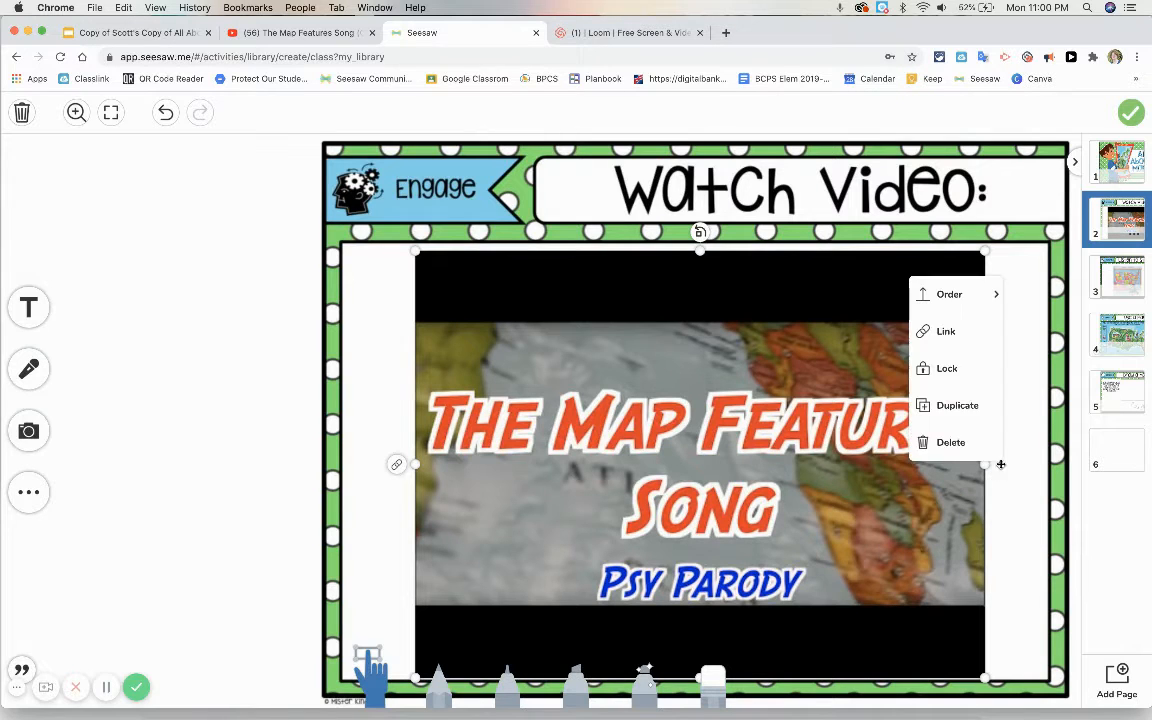
click(953, 366)
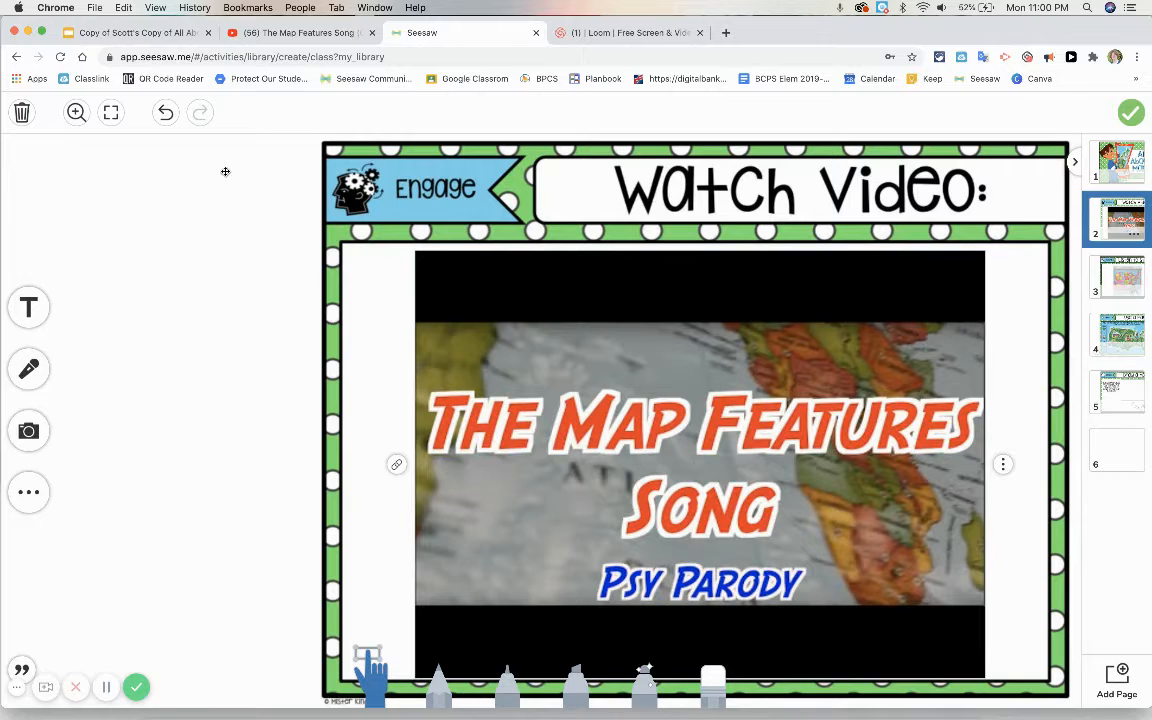
Step: Add a text label beginning with "Click" to the Watch Video page and move it into the blank margin beside the page image
click(24, 300)
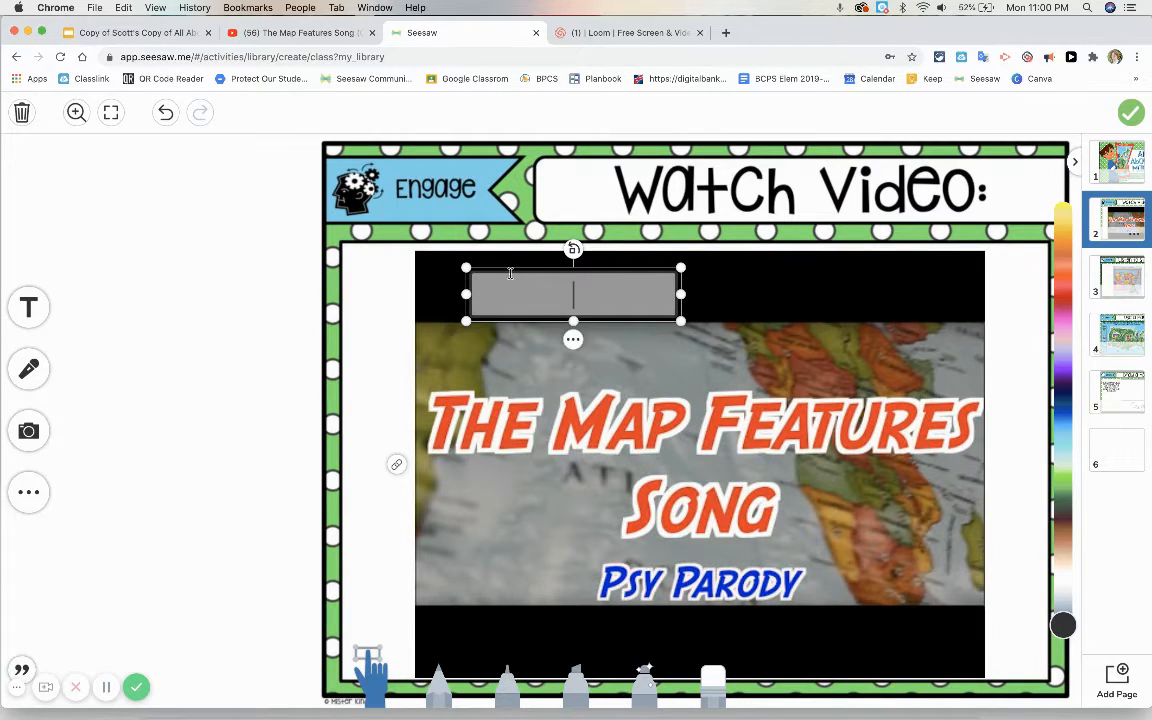
click(481, 361)
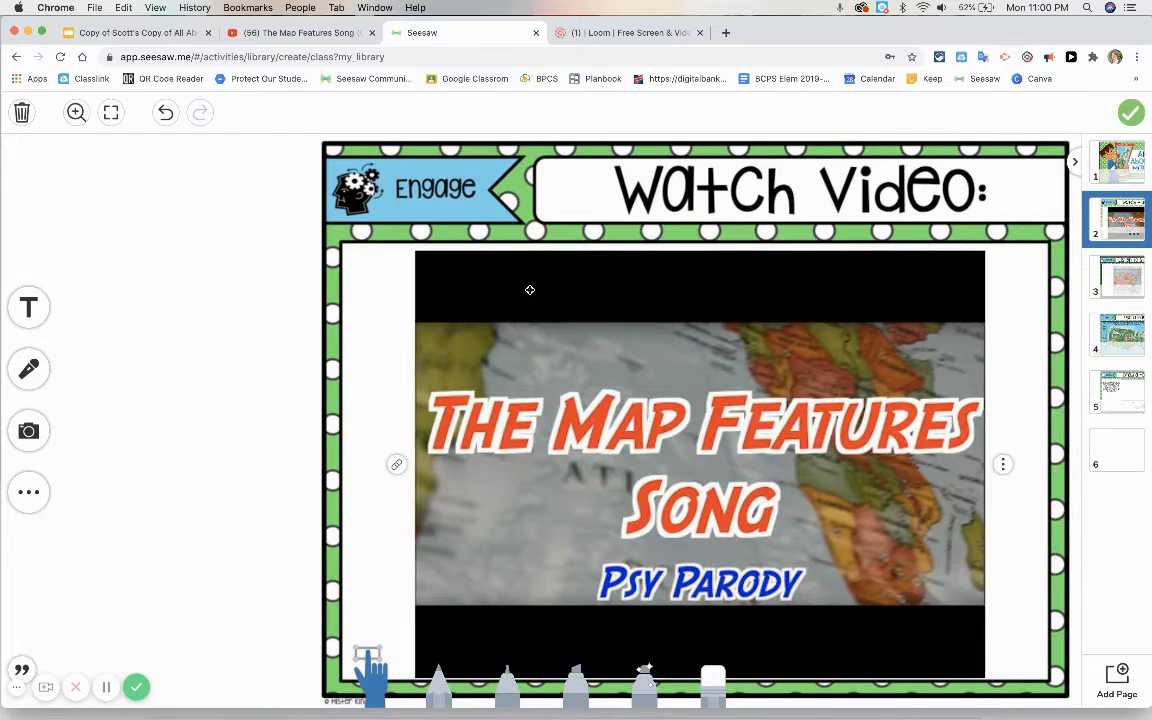
click(27, 306)
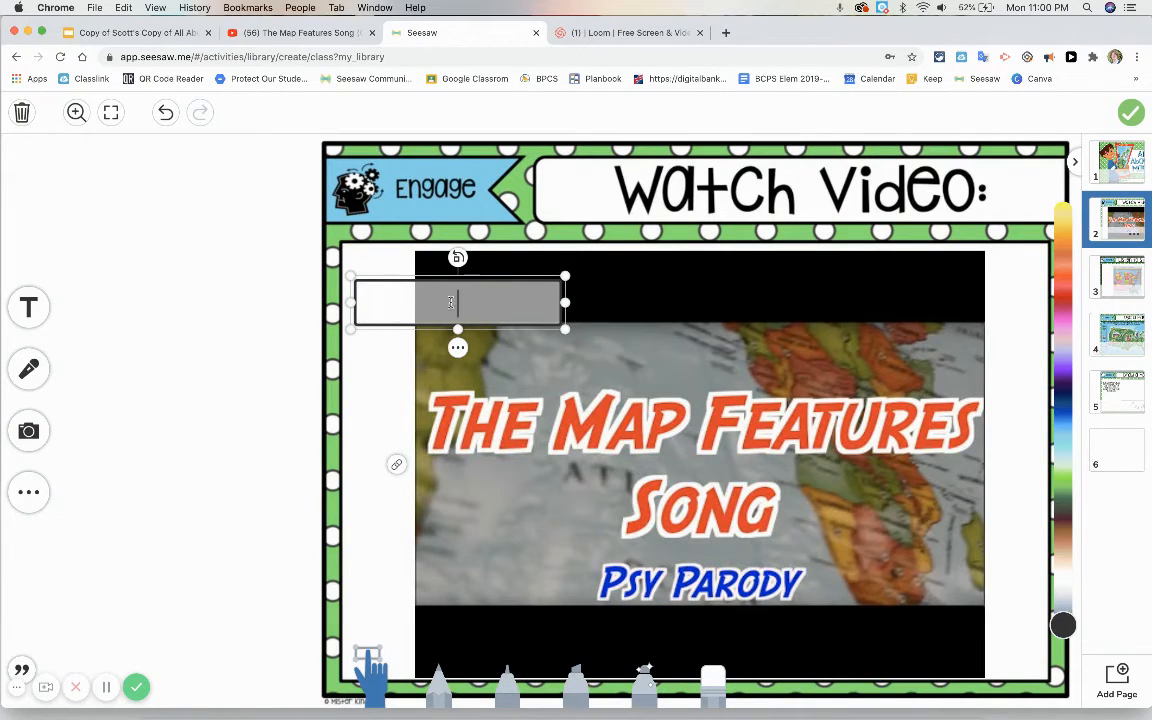
text(Use th)
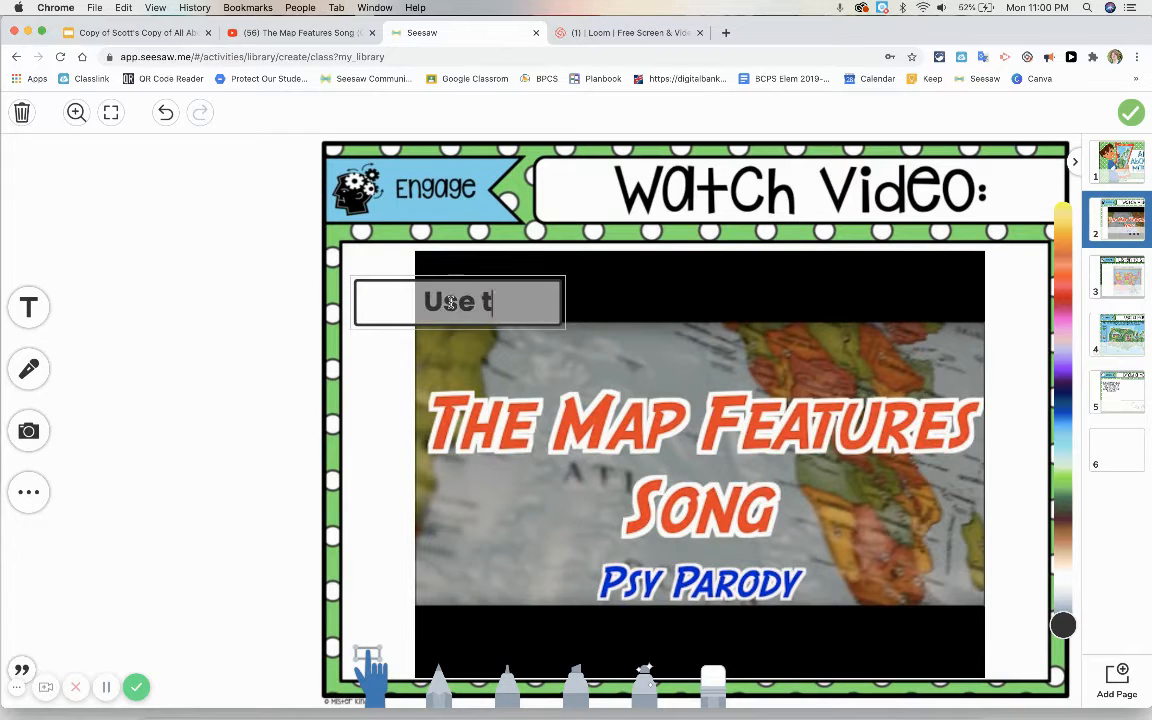
key(BackSpace)
key(BackSpace)
key(BackSpace)
key(BackSpace)
key(BackSpace)
key(BackSpace)
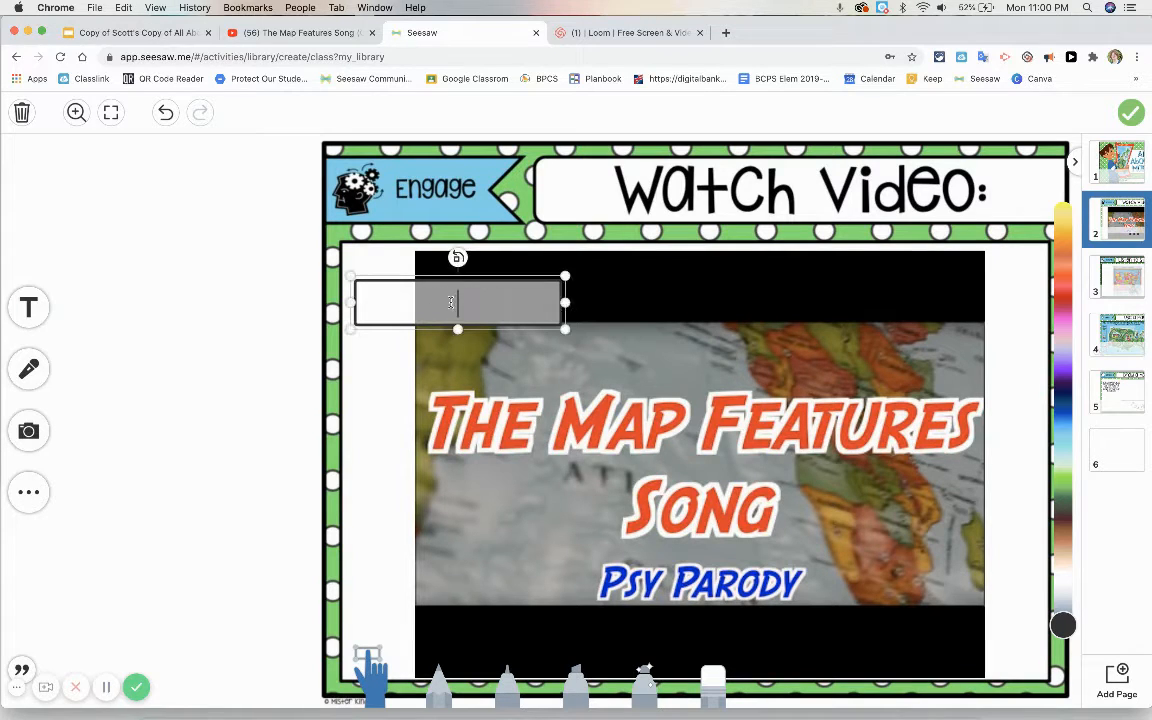
text(Click)
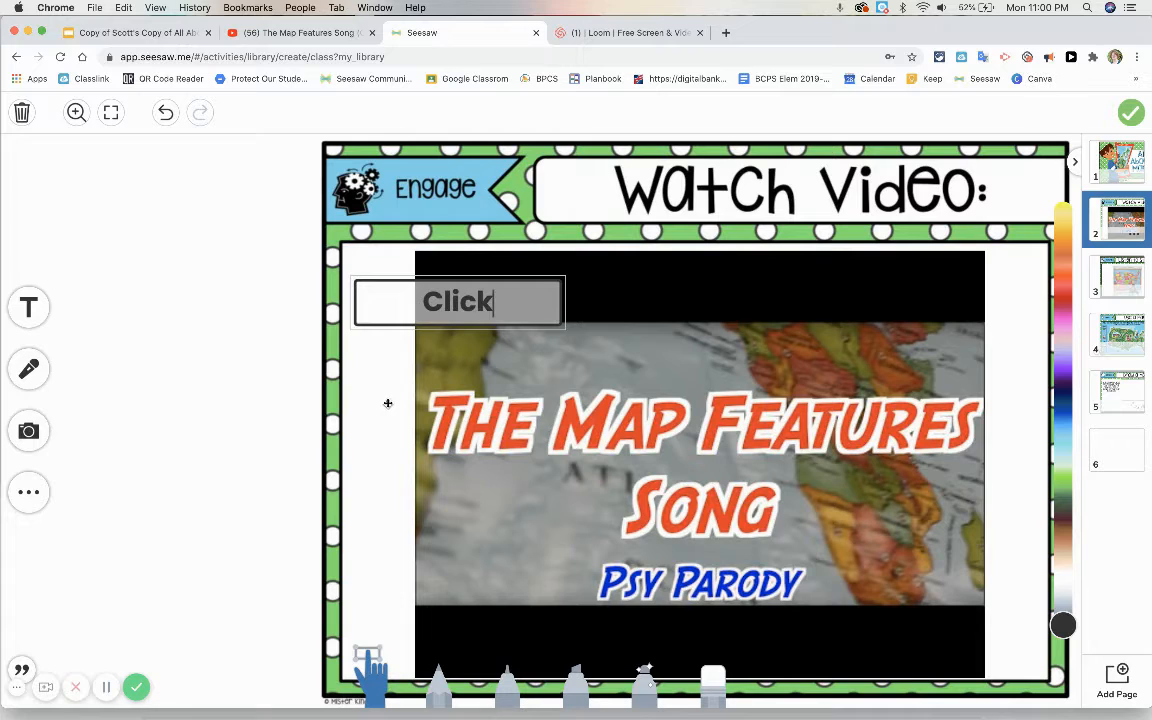
click(388, 403)
drag(395, 305, 64, 223)
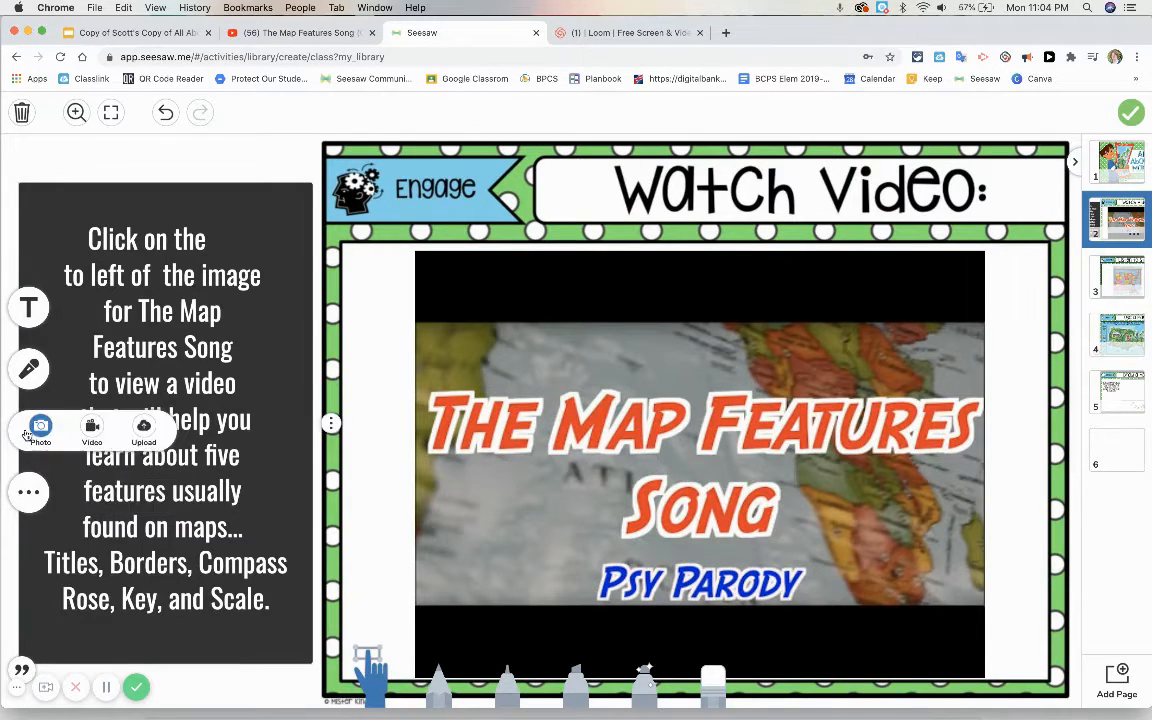
click(143, 430)
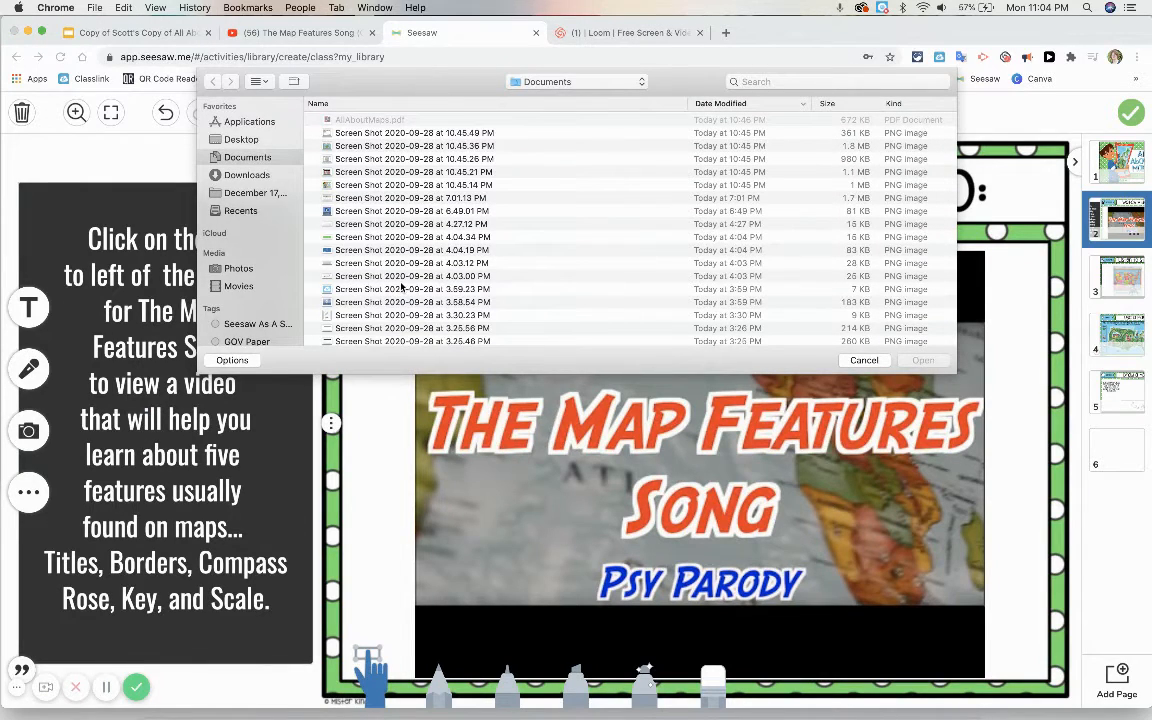
scroll(401, 287, down, 10)
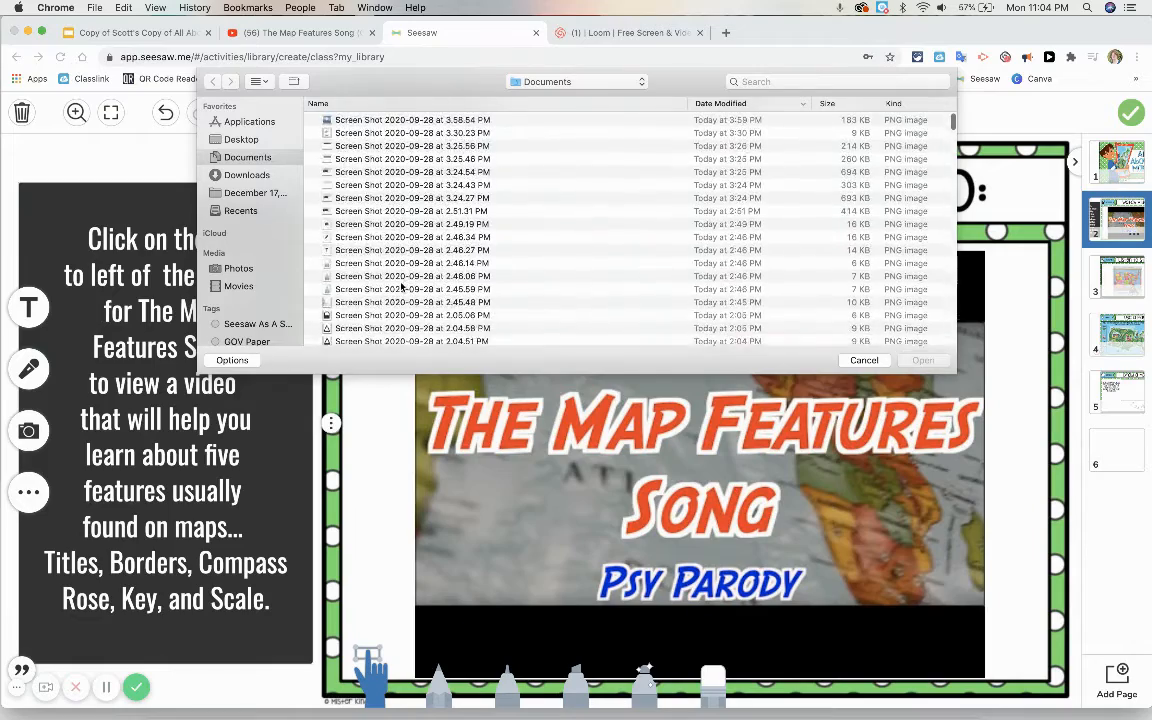
scroll(401, 287, down, 4)
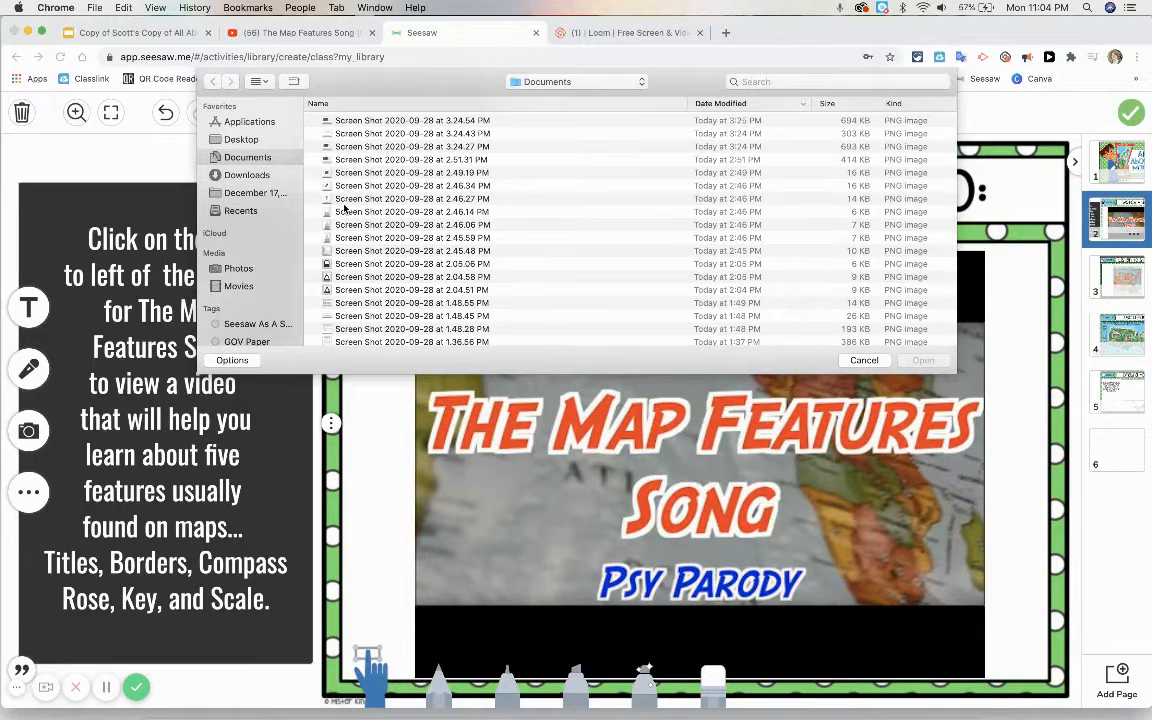
scroll(344, 209, up, 2)
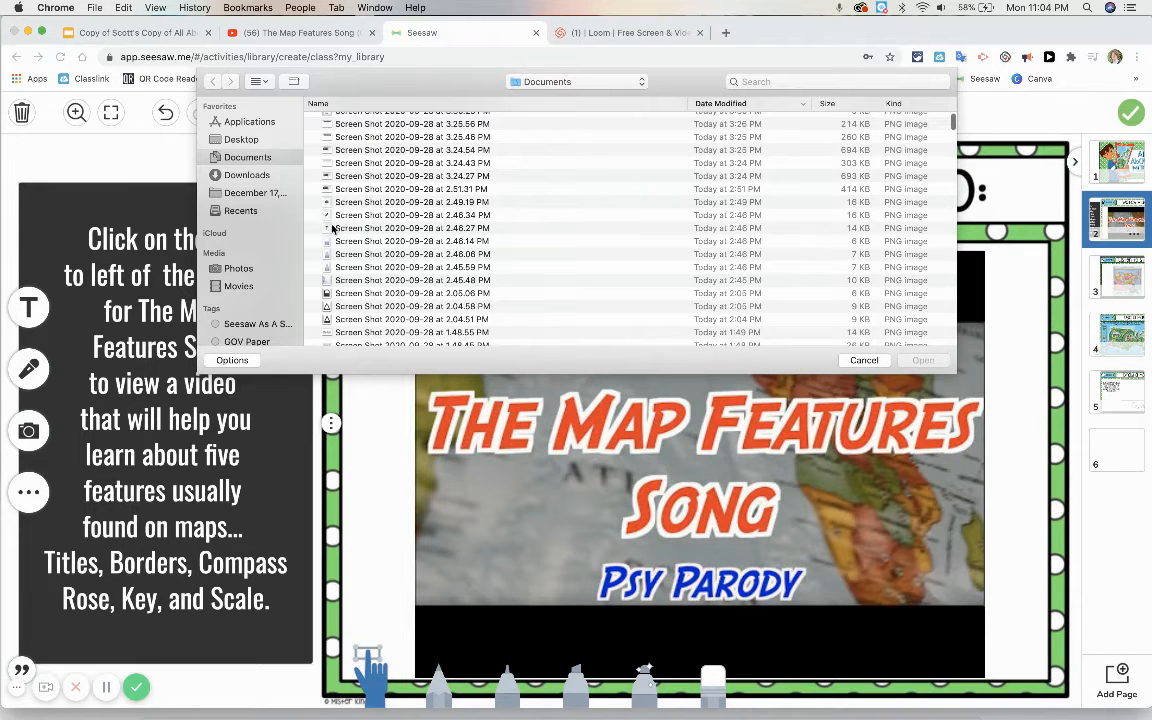
scroll(331, 315, down, 5)
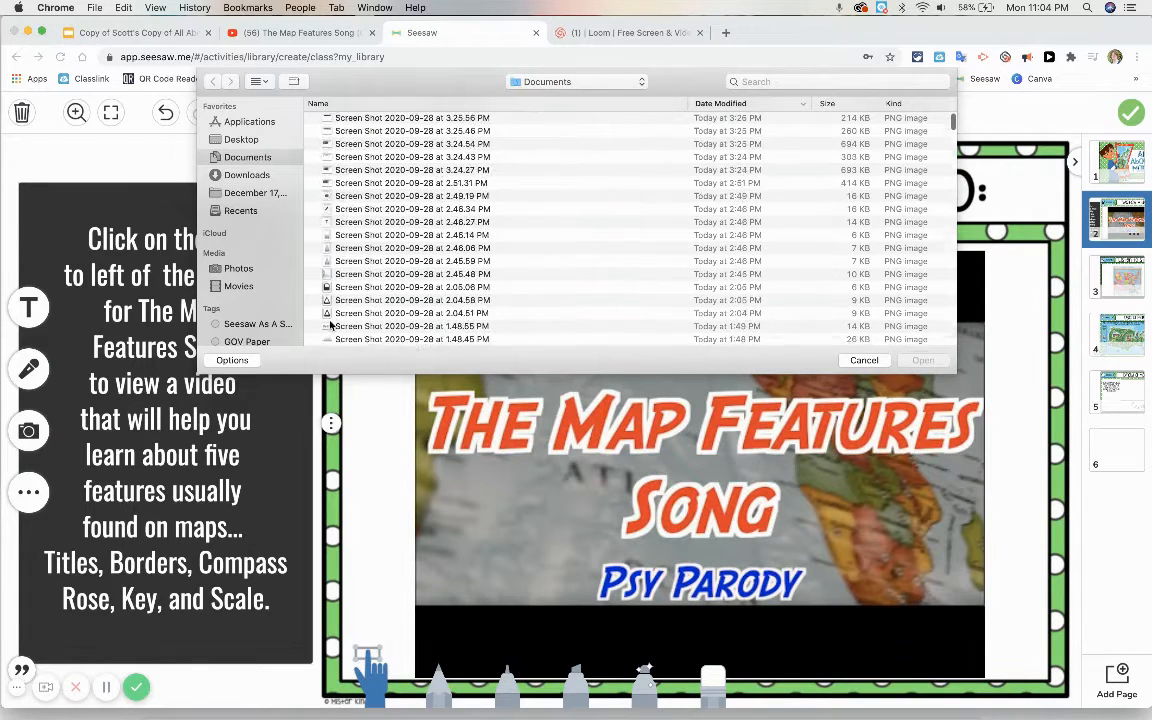
scroll(331, 323, down, 4)
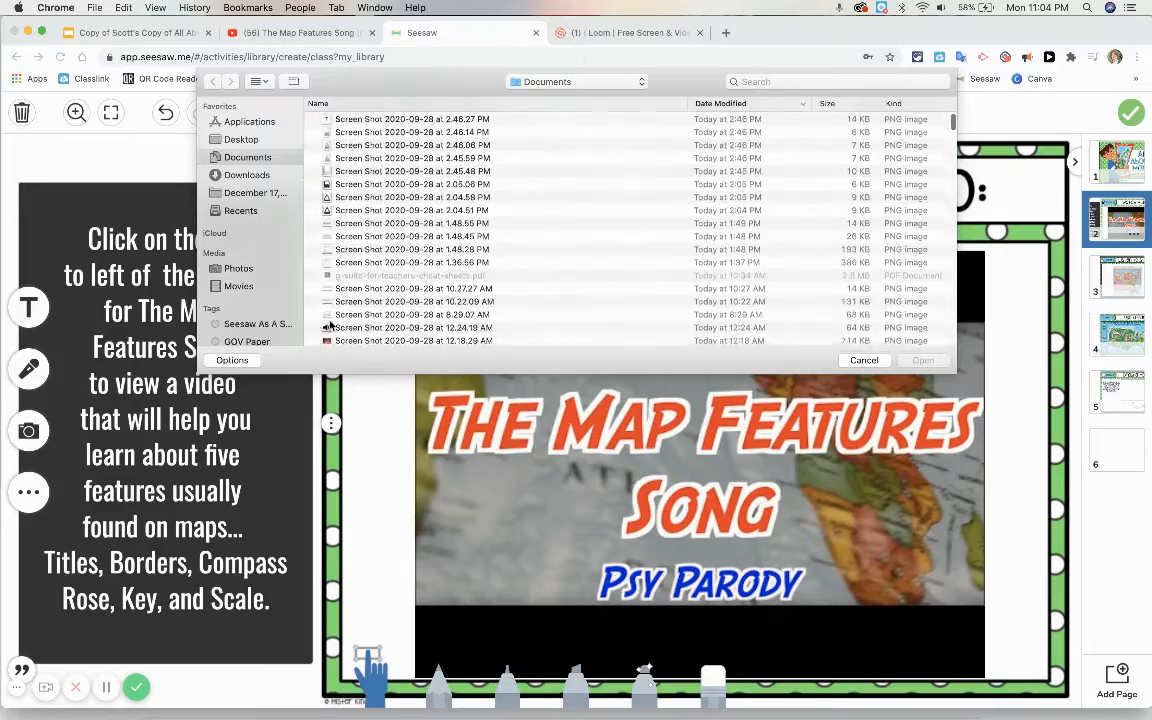
scroll(331, 323, down, 5)
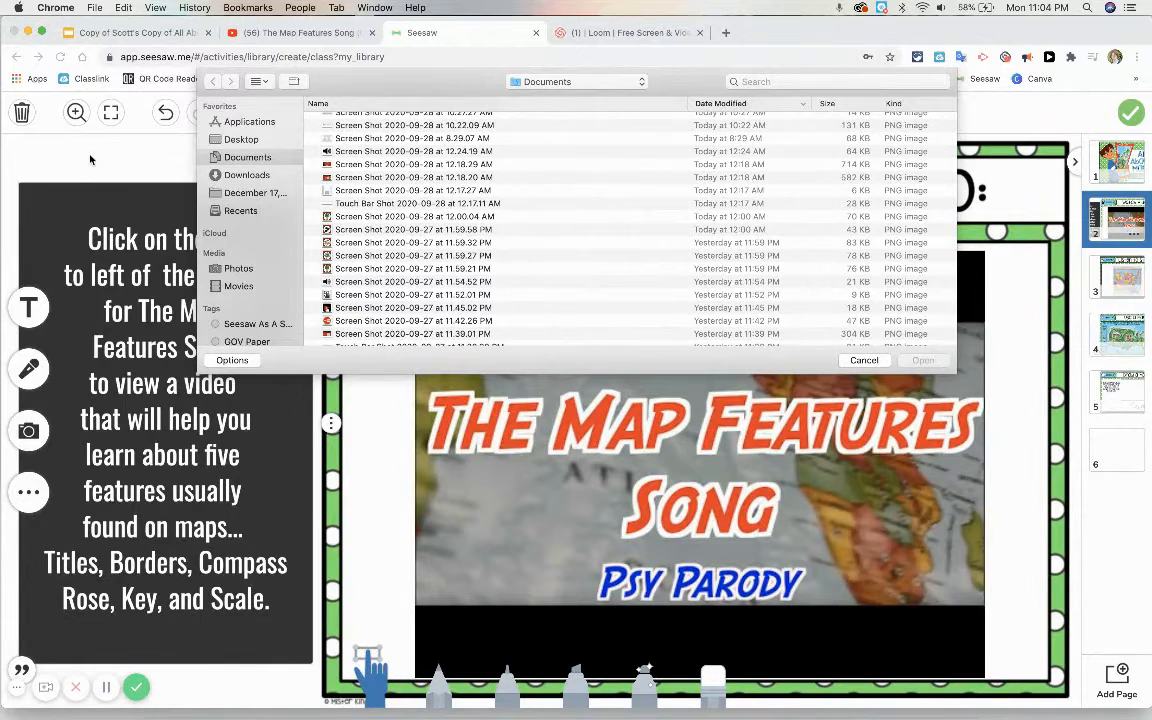
click(862, 360)
Step: Search the web in a new tab for "seesaw shortcuts" and open the Seesaw Icon Shortcuts image result
click(727, 33)
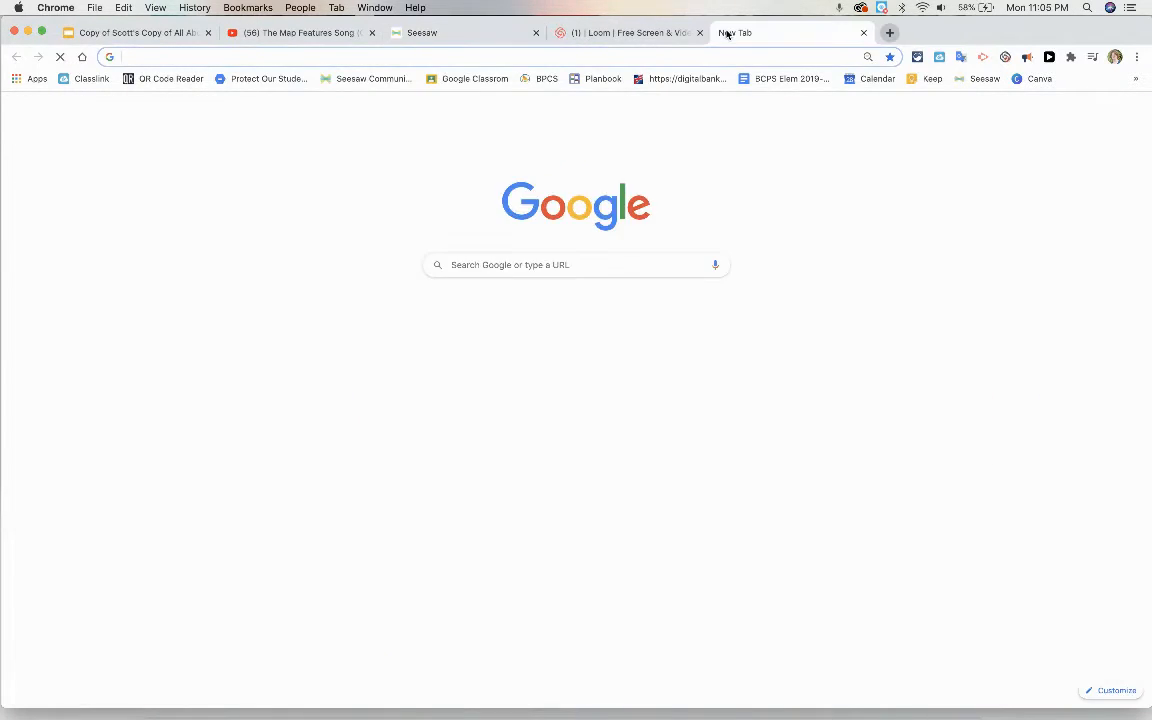
click(458, 58)
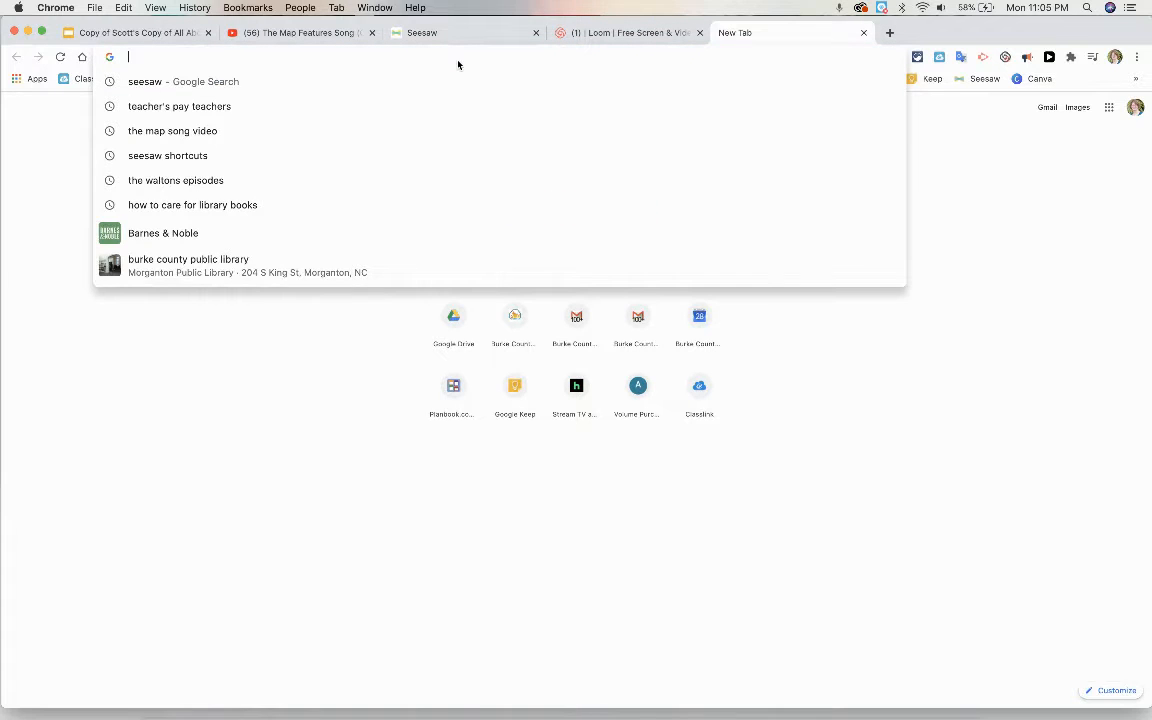
text(seeswaw shortcuts)
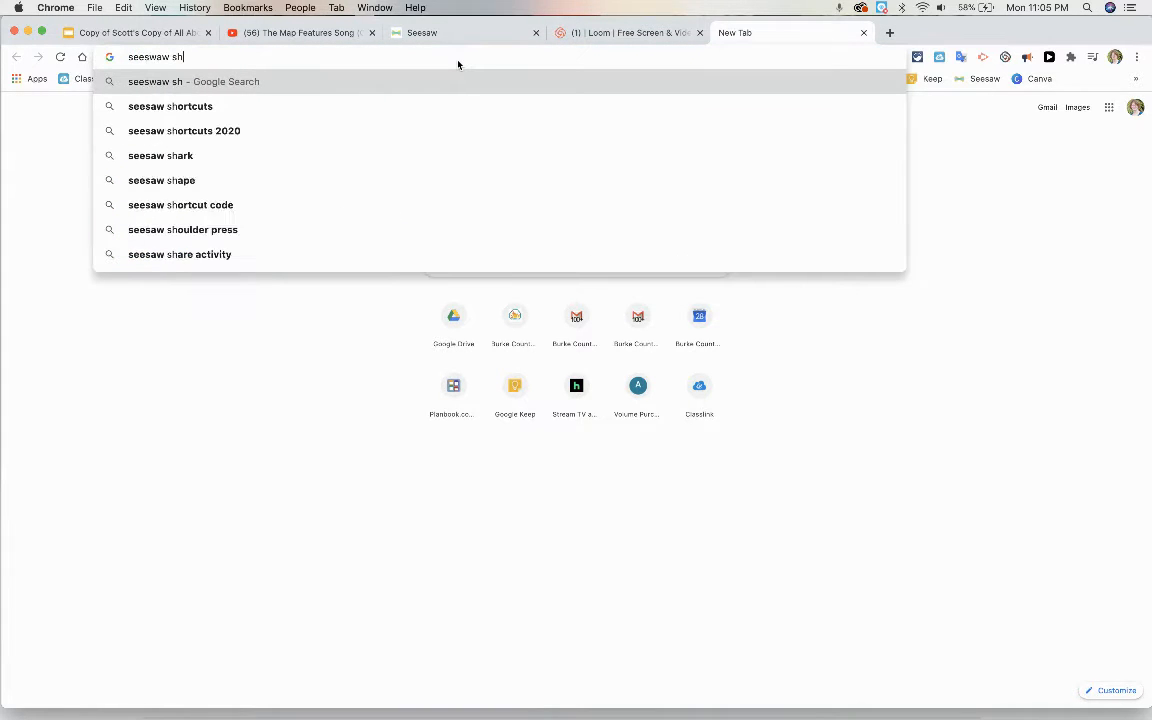
key(Return)
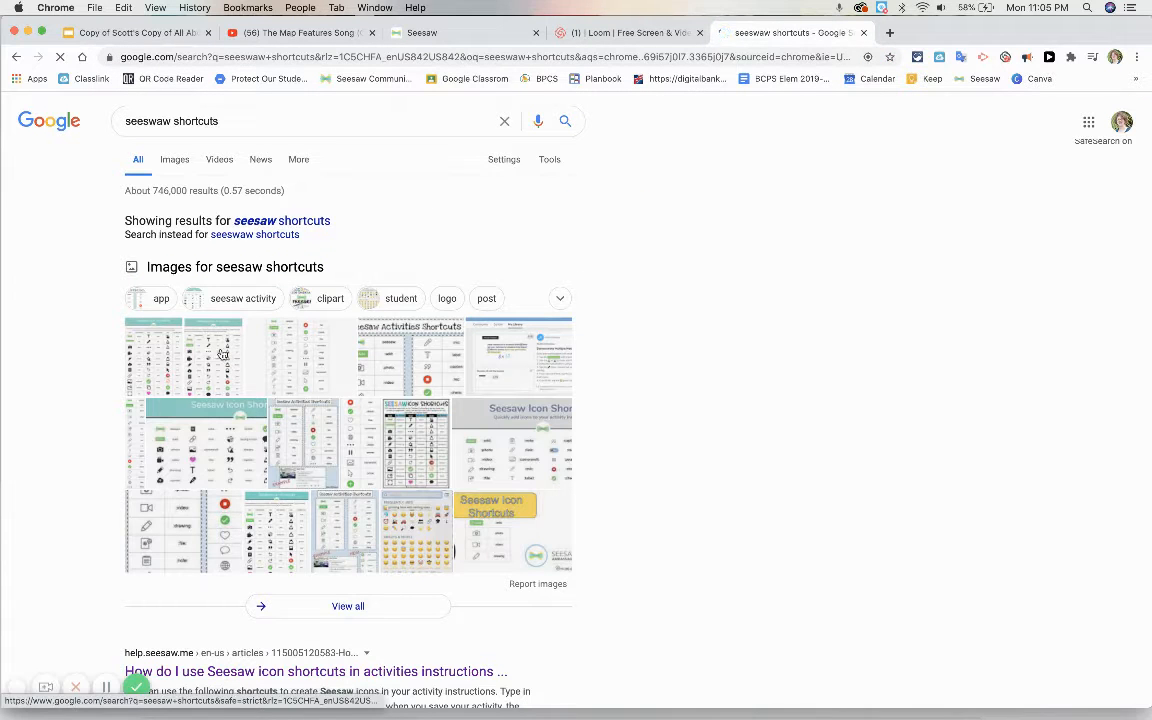
click(222, 354)
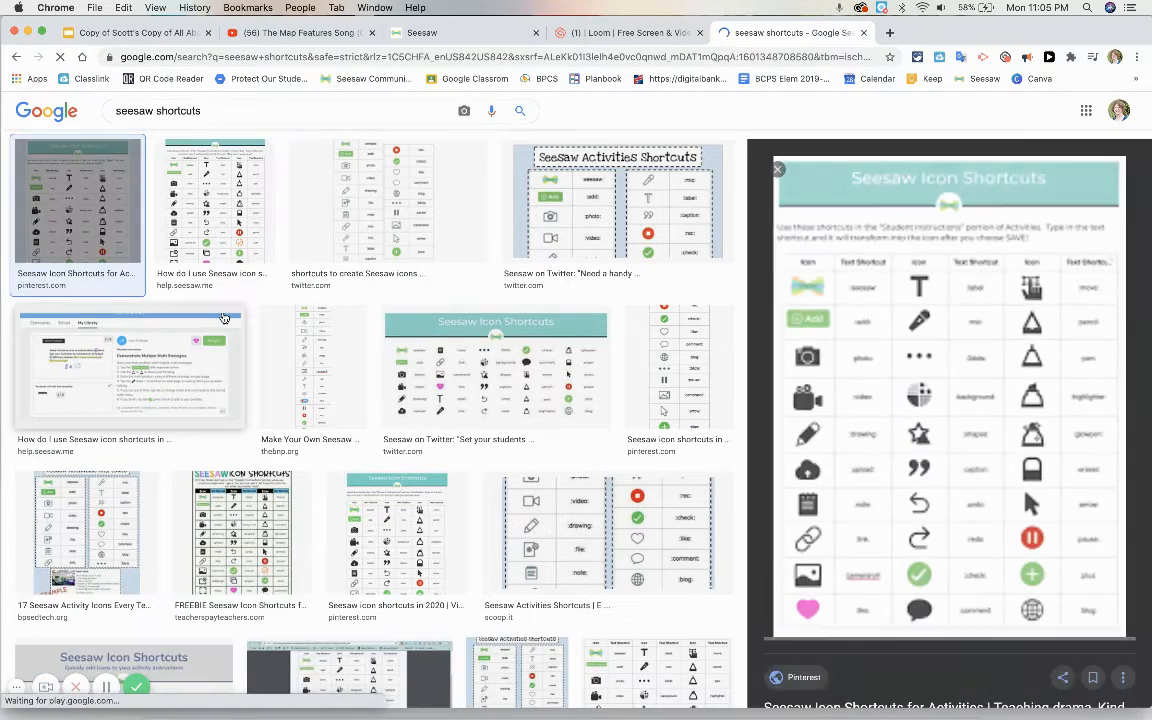
Step: Open the Seesaw Help Center article on icon shortcuts in activity instructions and find the link icon in its table
click(913, 405)
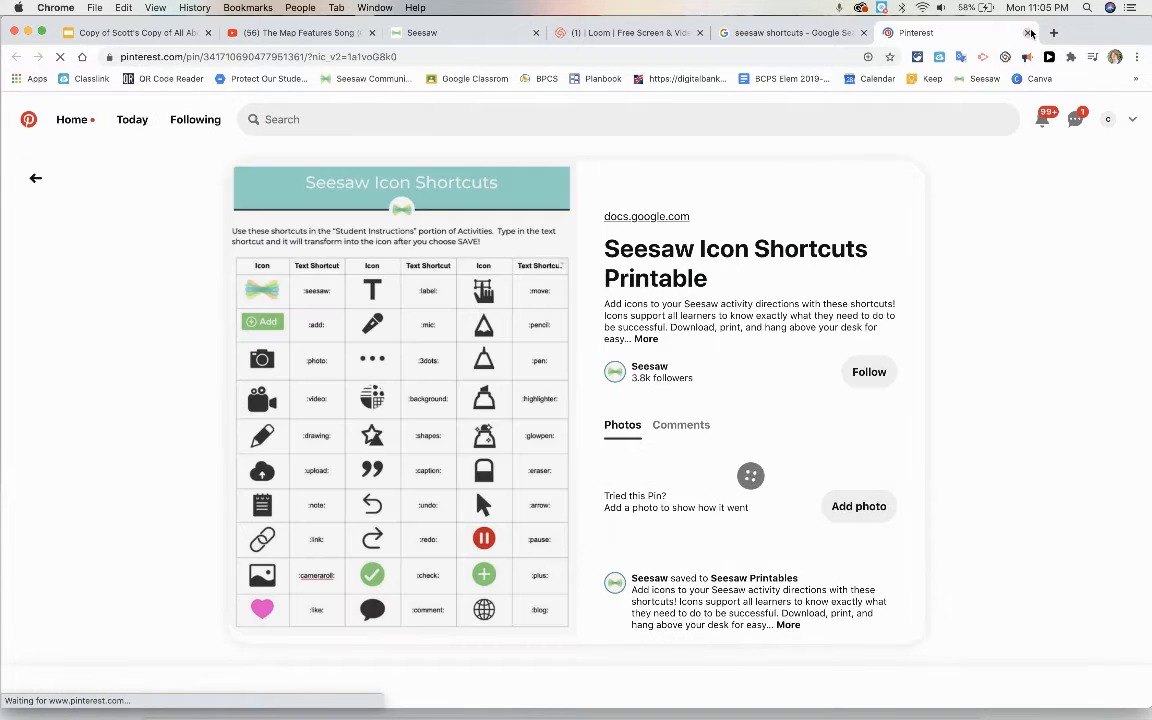
click(1030, 33)
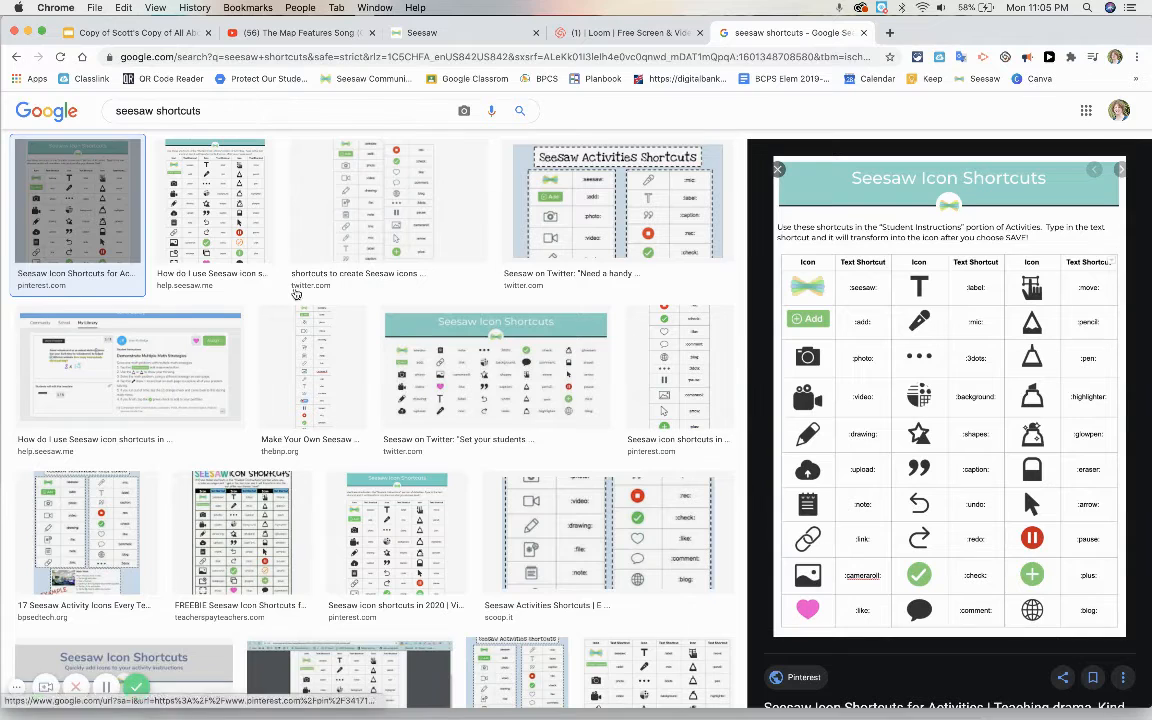
click(199, 279)
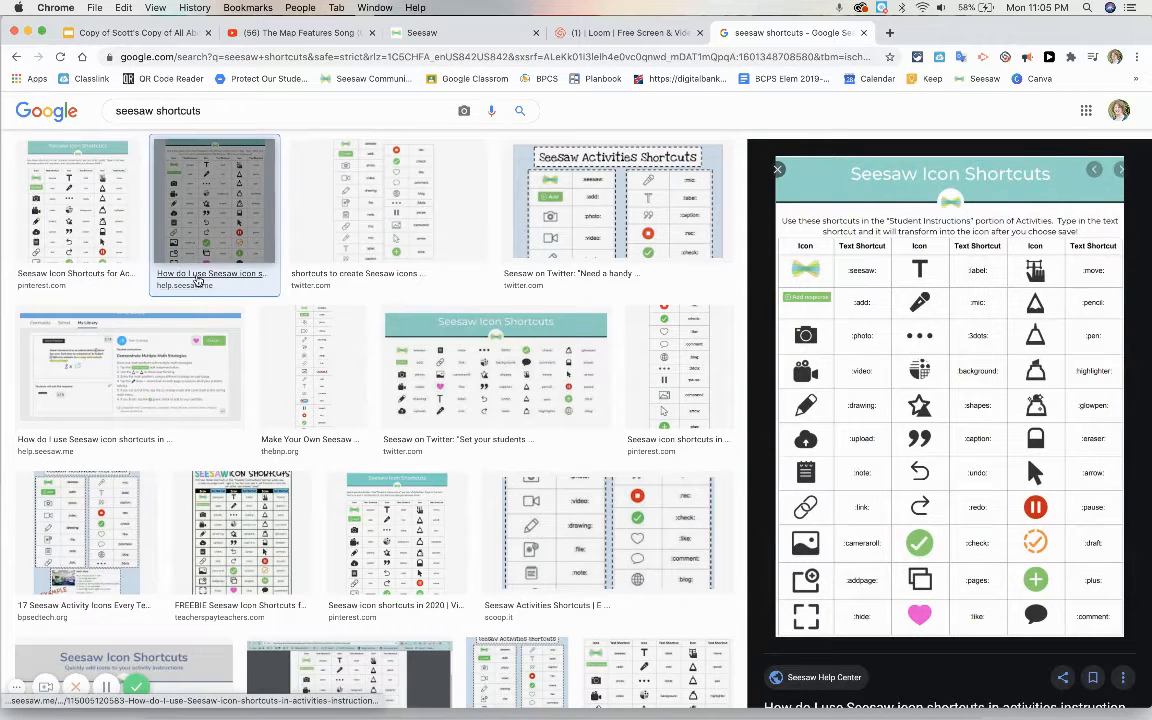
click(199, 282)
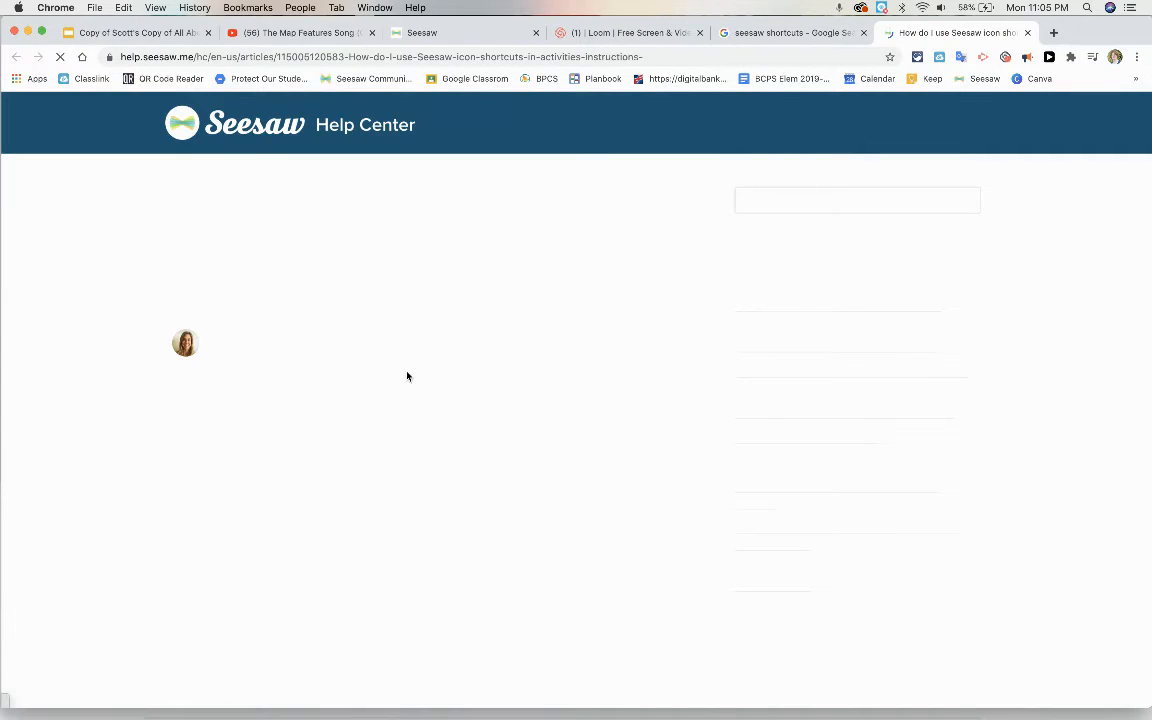
scroll(407, 376, down, 10)
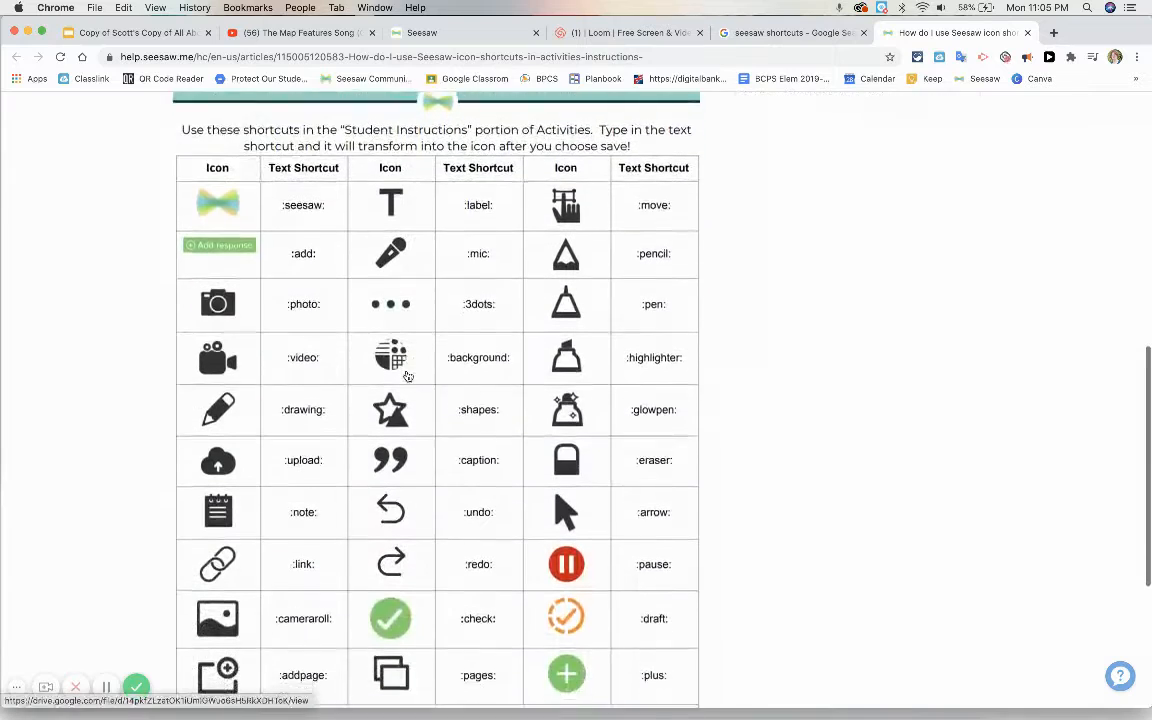
scroll(407, 376, down, 3)
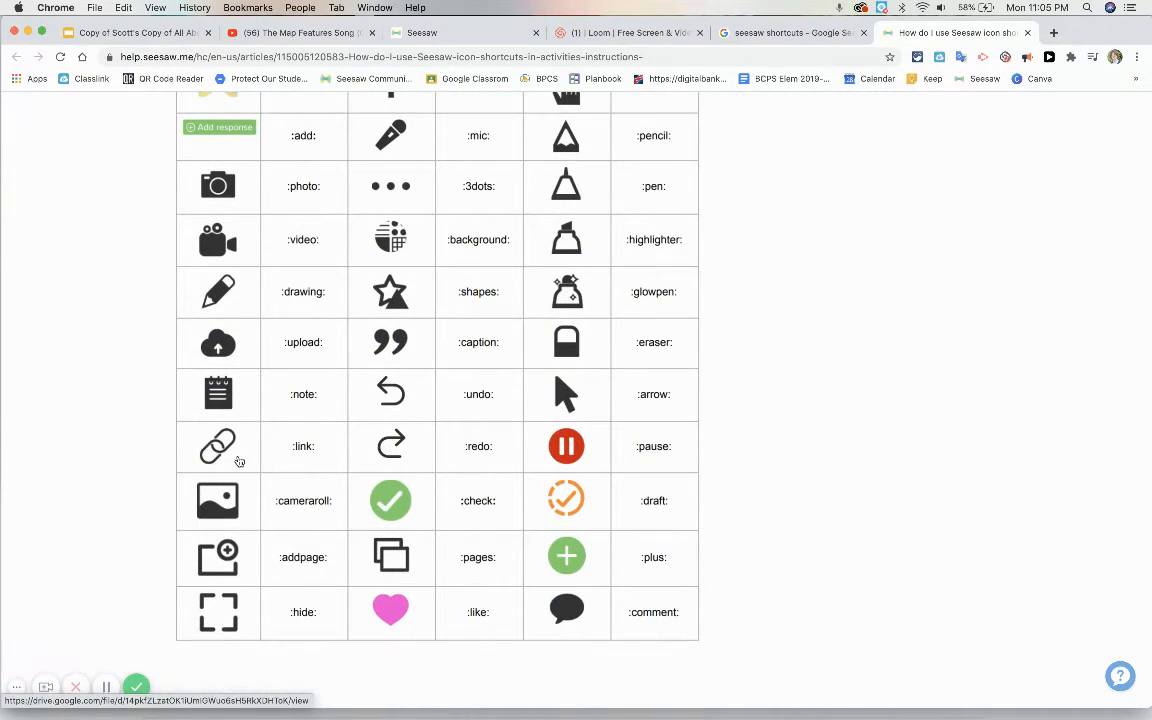
Step: Capture a screenshot of only the chain link icon from the shortcuts table
key(super+shift+5)
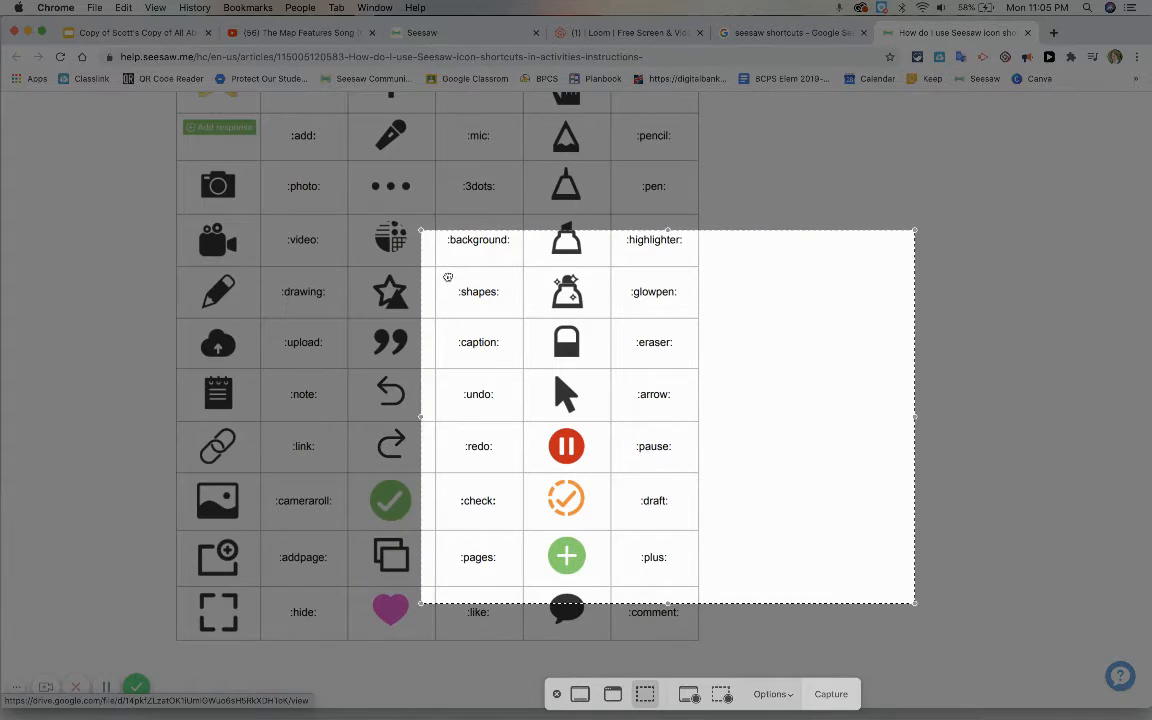
drag(402, 248, 219, 143)
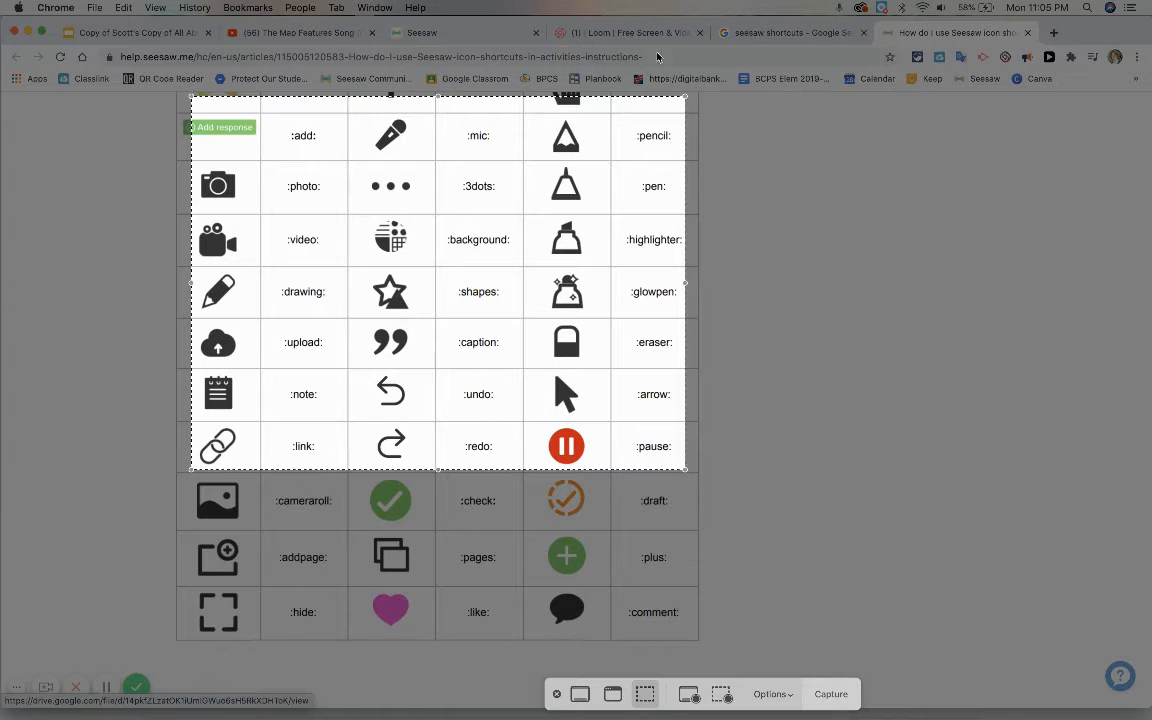
drag(685, 95, 194, 445)
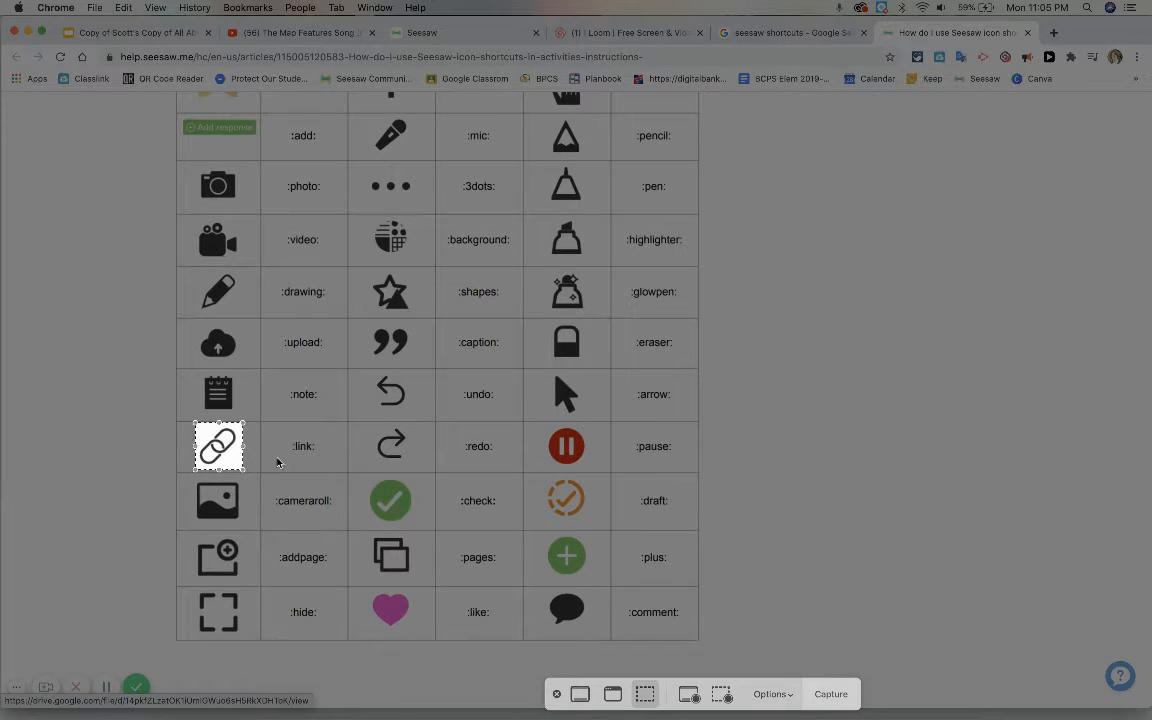
click(826, 705)
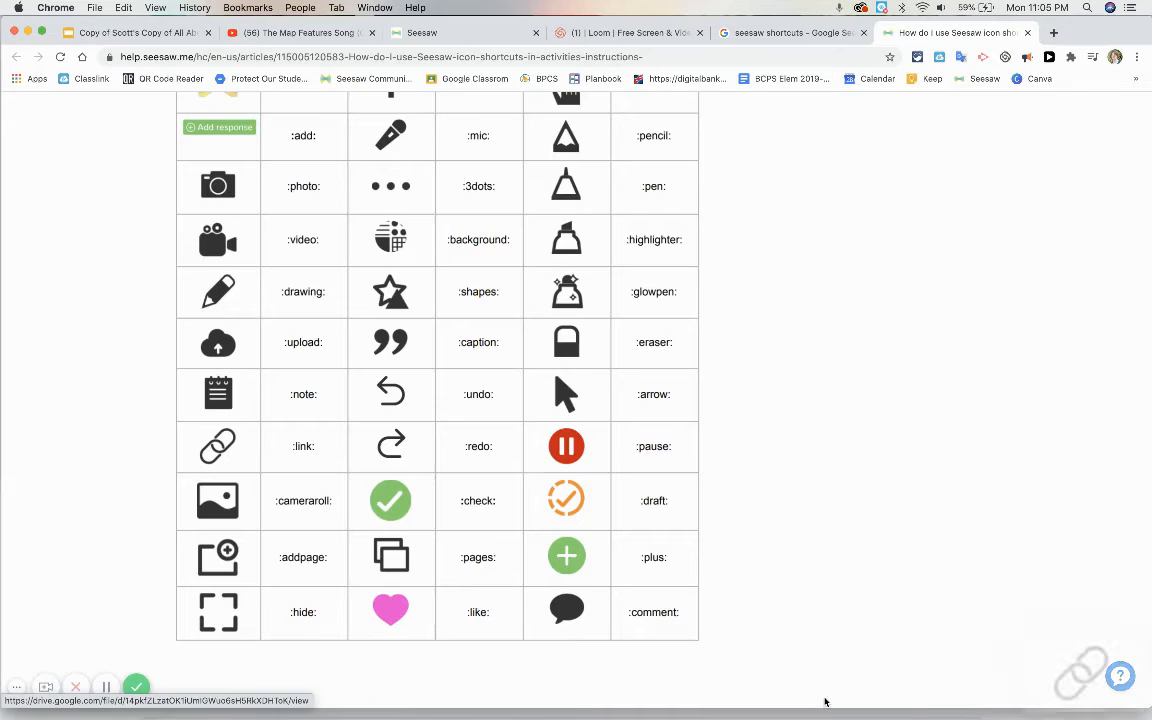
Step: Switch back to Seesaw and upload Screen Shot 2020-09-28 at 11.05.49 PM to the Watch Video page
click(507, 35)
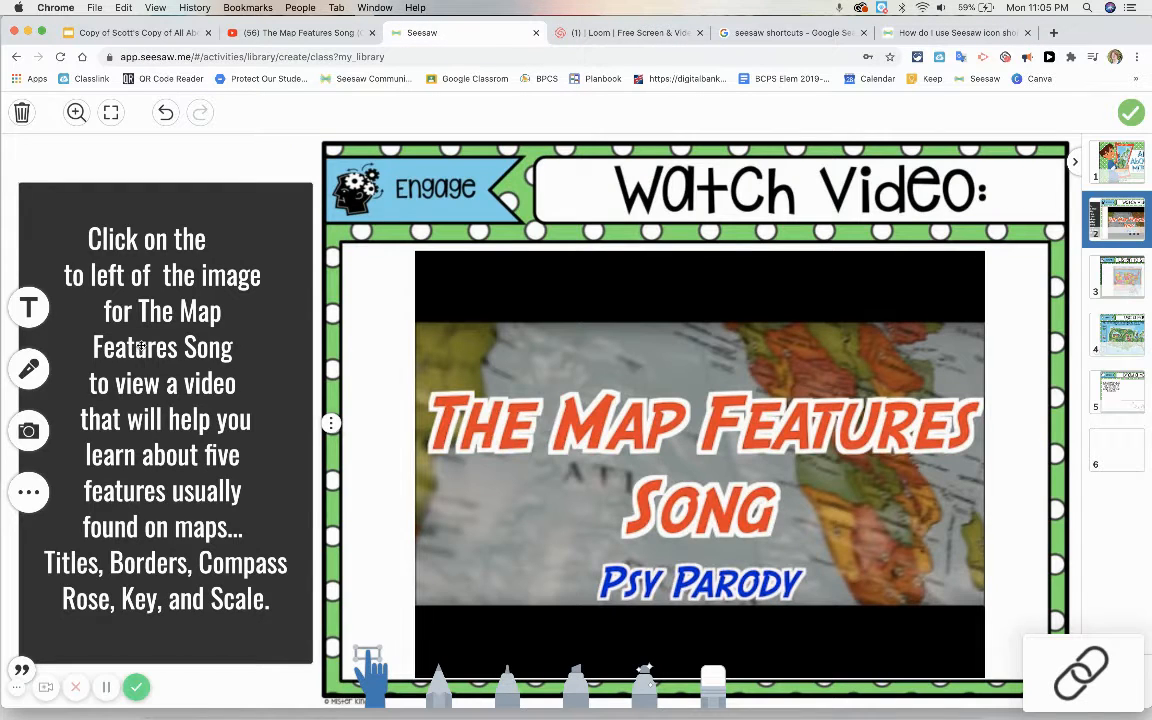
click(29, 430)
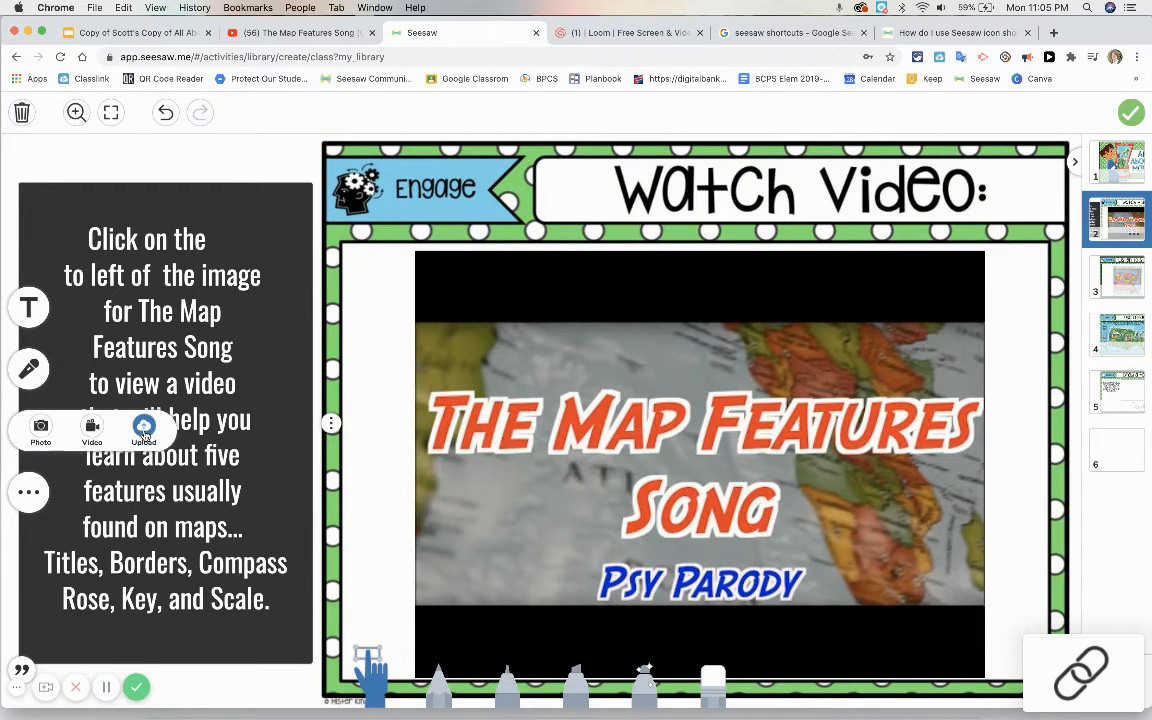
click(144, 430)
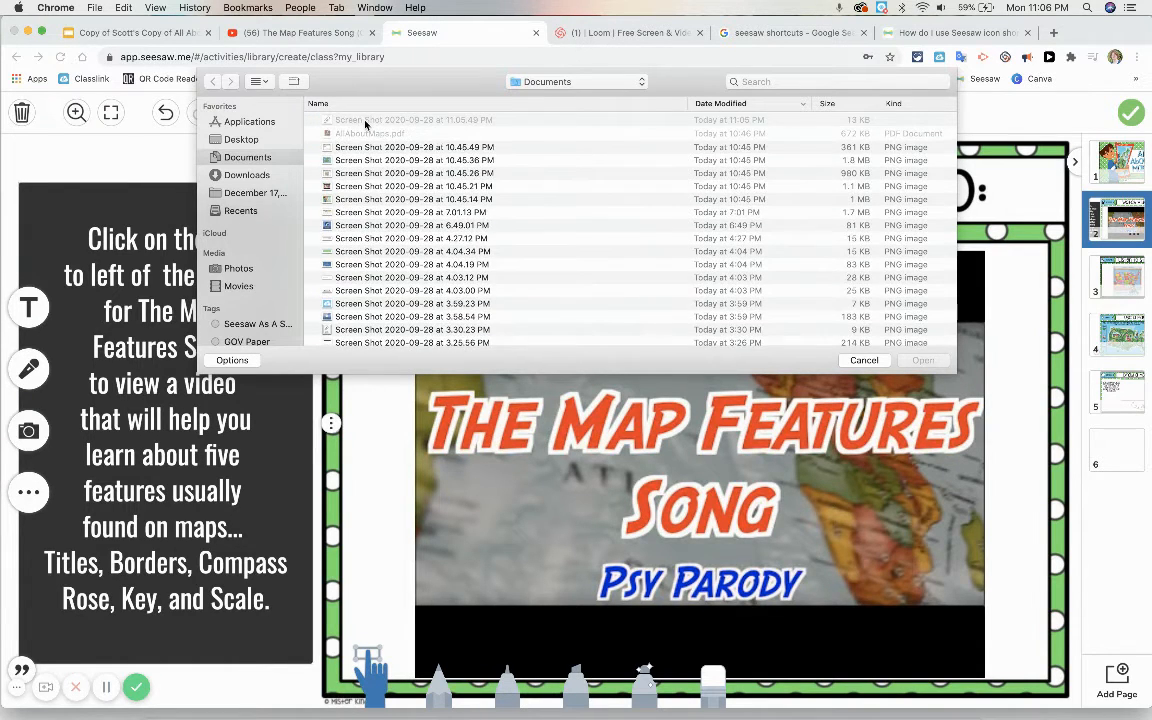
click(367, 120)
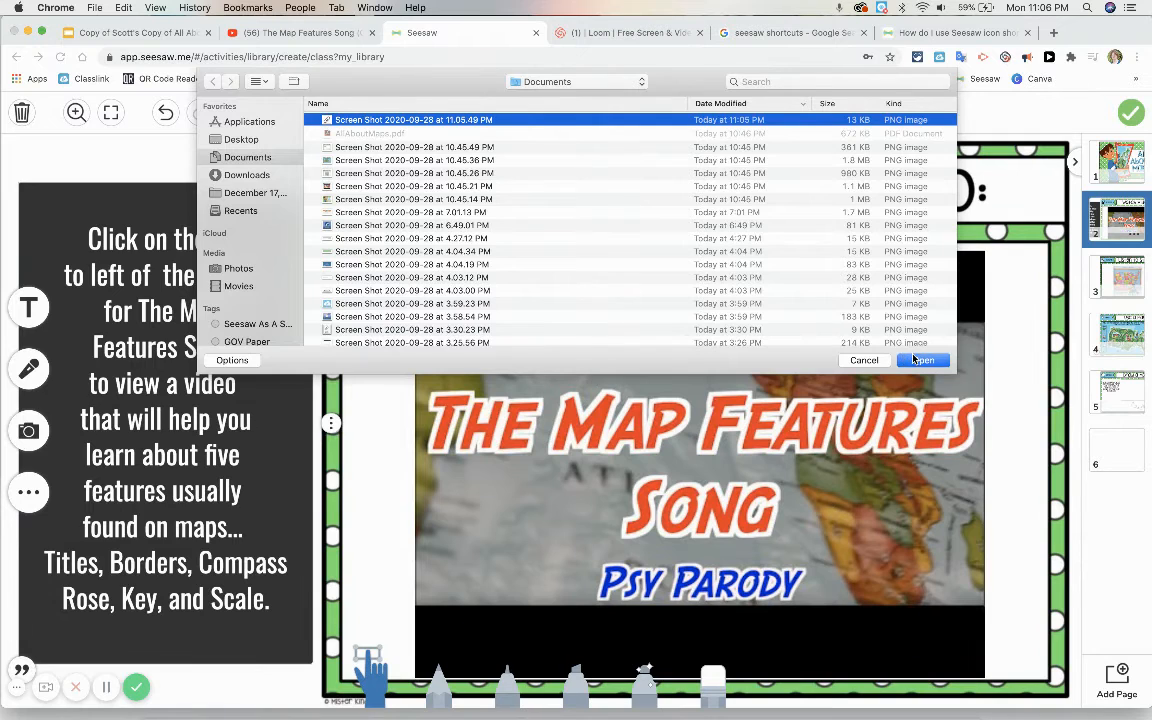
click(920, 360)
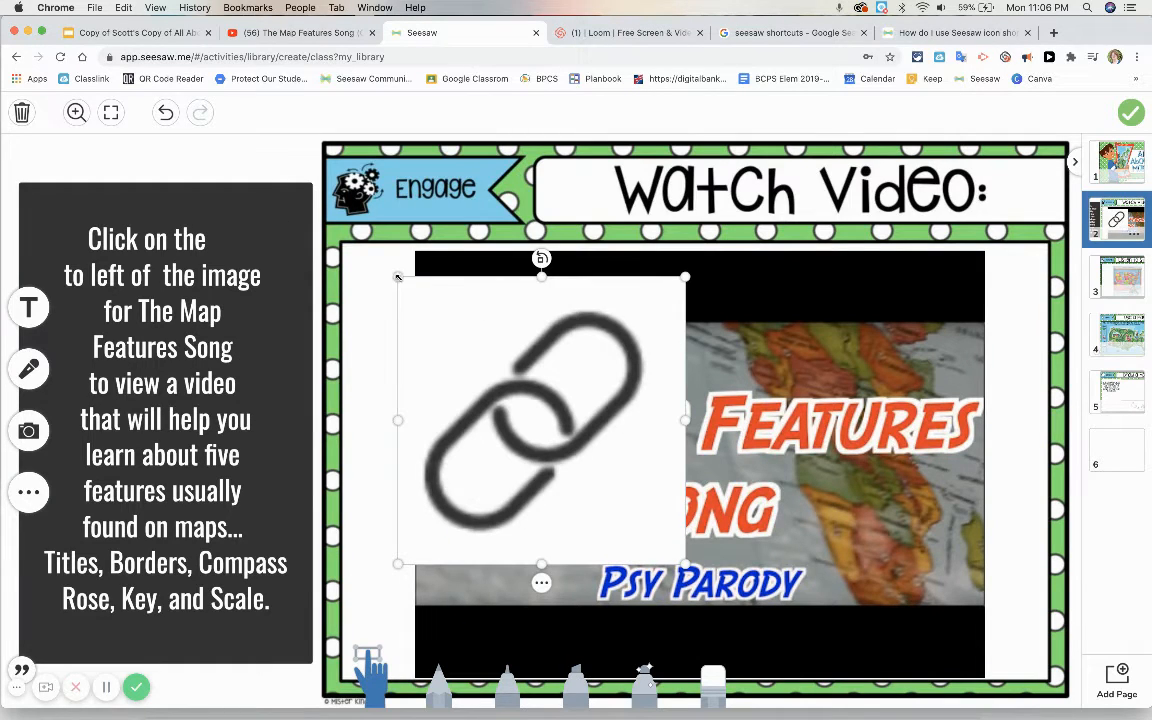
Step: Shrink the link icon image, place it right after "Click on the" in the directions, and lock it in place
drag(397, 276, 638, 484)
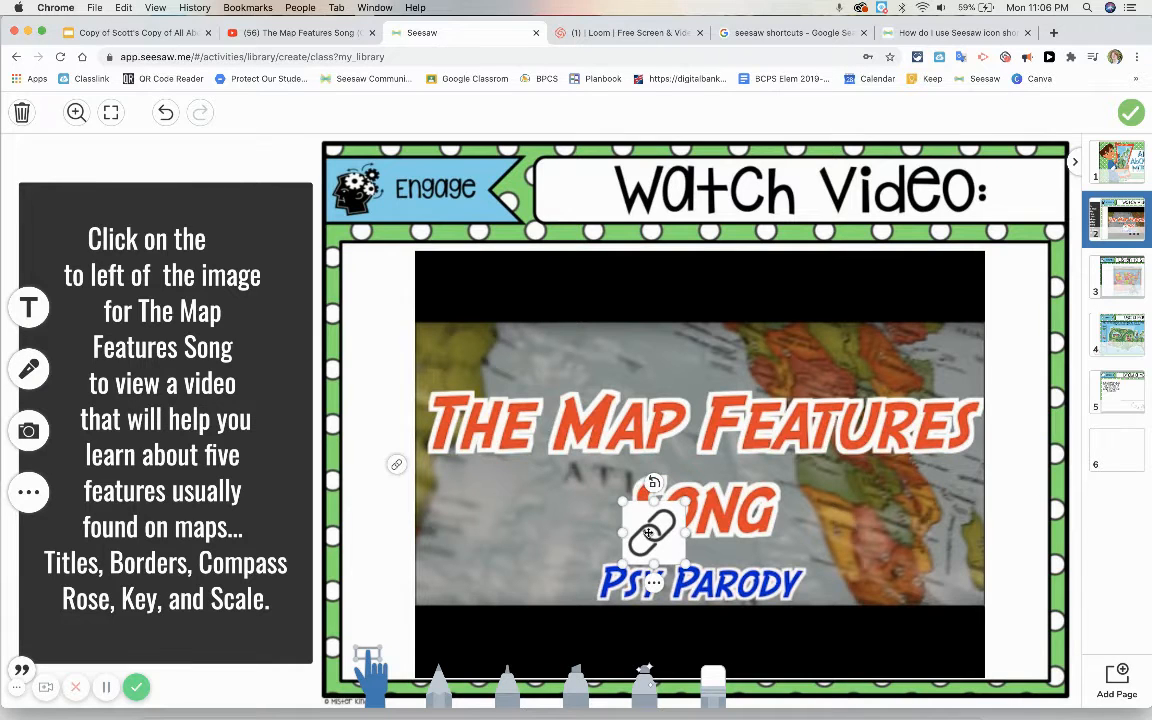
drag(654, 534, 237, 233)
right_click(236, 268)
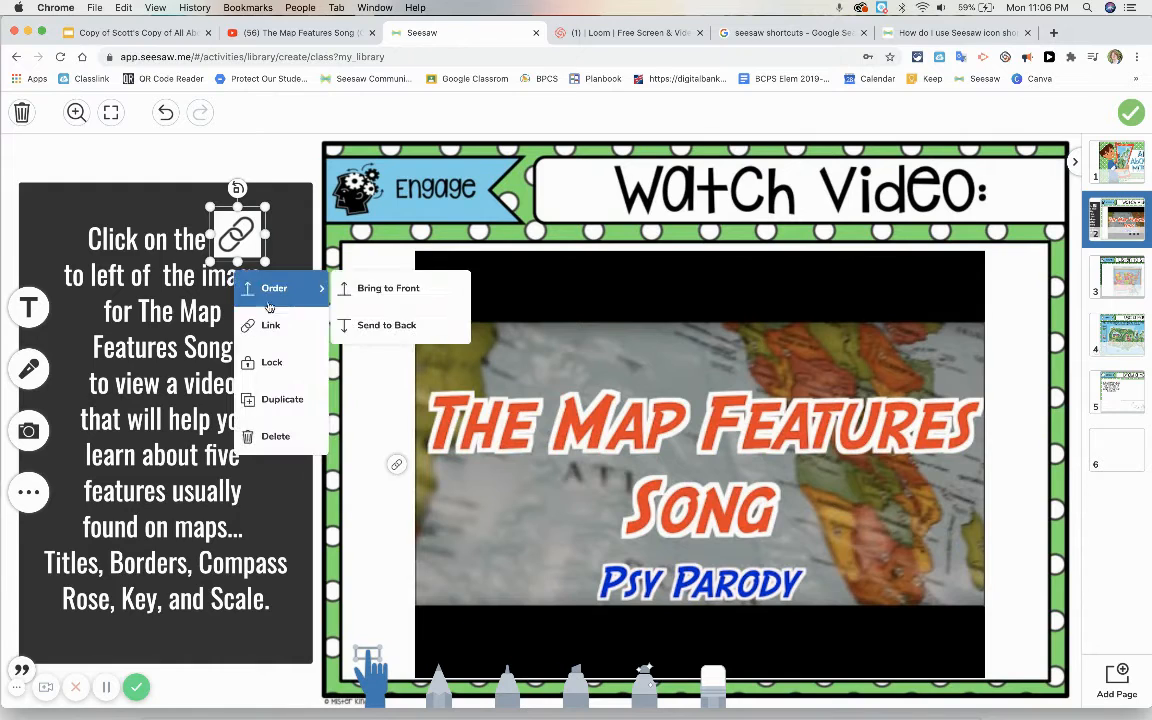
click(270, 362)
Step: Add a blue curved arrow shape and place it tilted beside the link icon in the directions
click(30, 492)
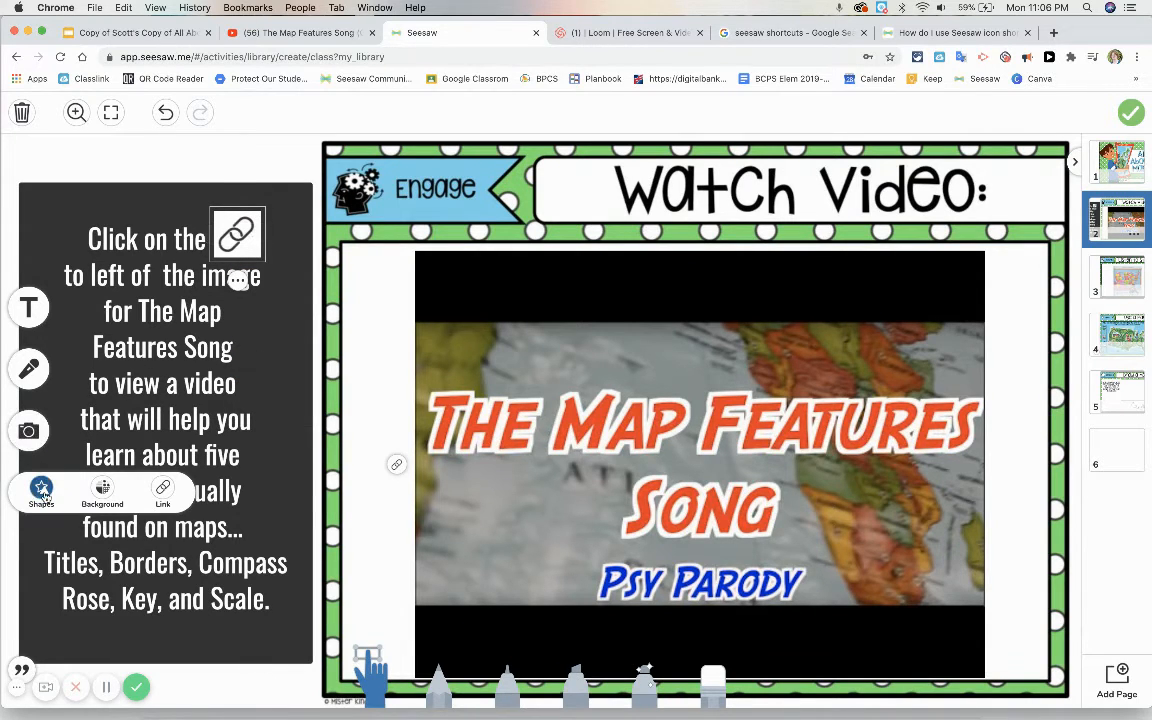
click(41, 490)
click(176, 452)
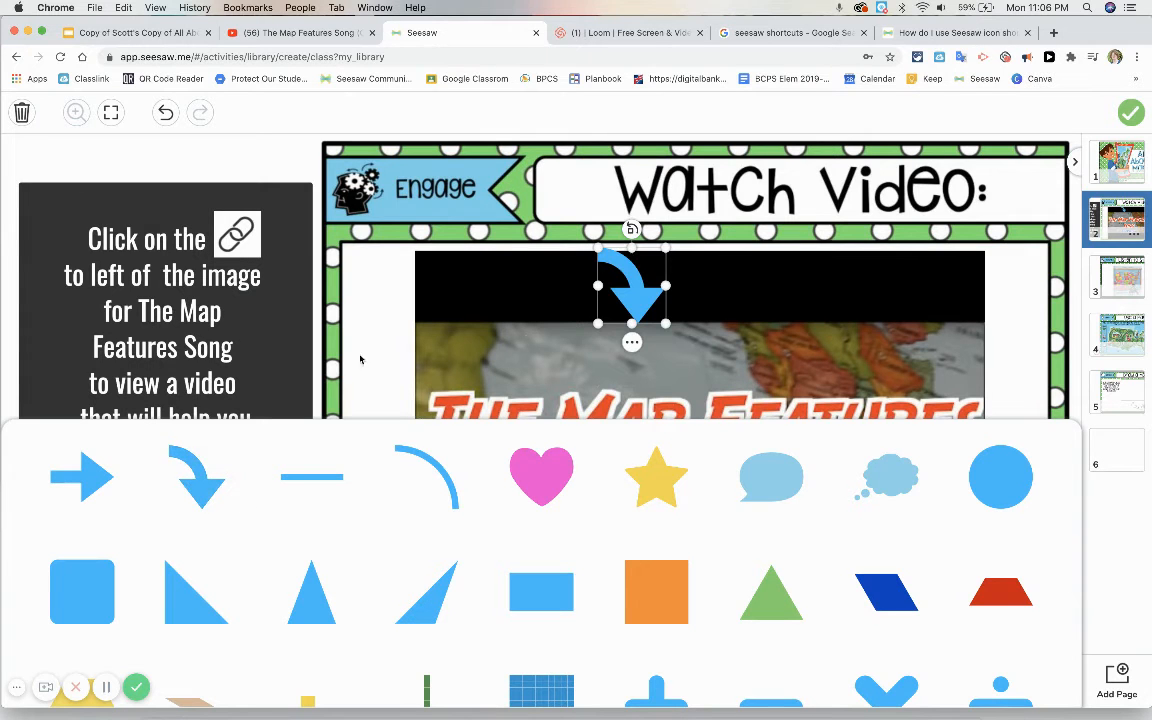
click(403, 304)
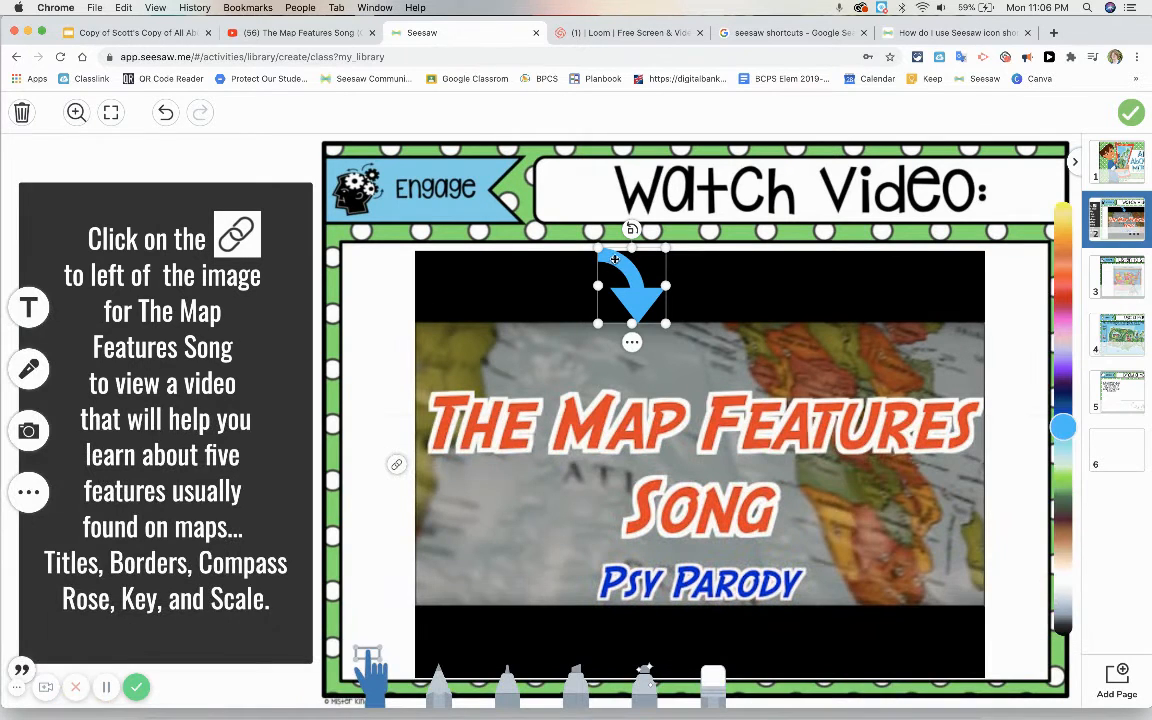
drag(615, 260, 294, 207)
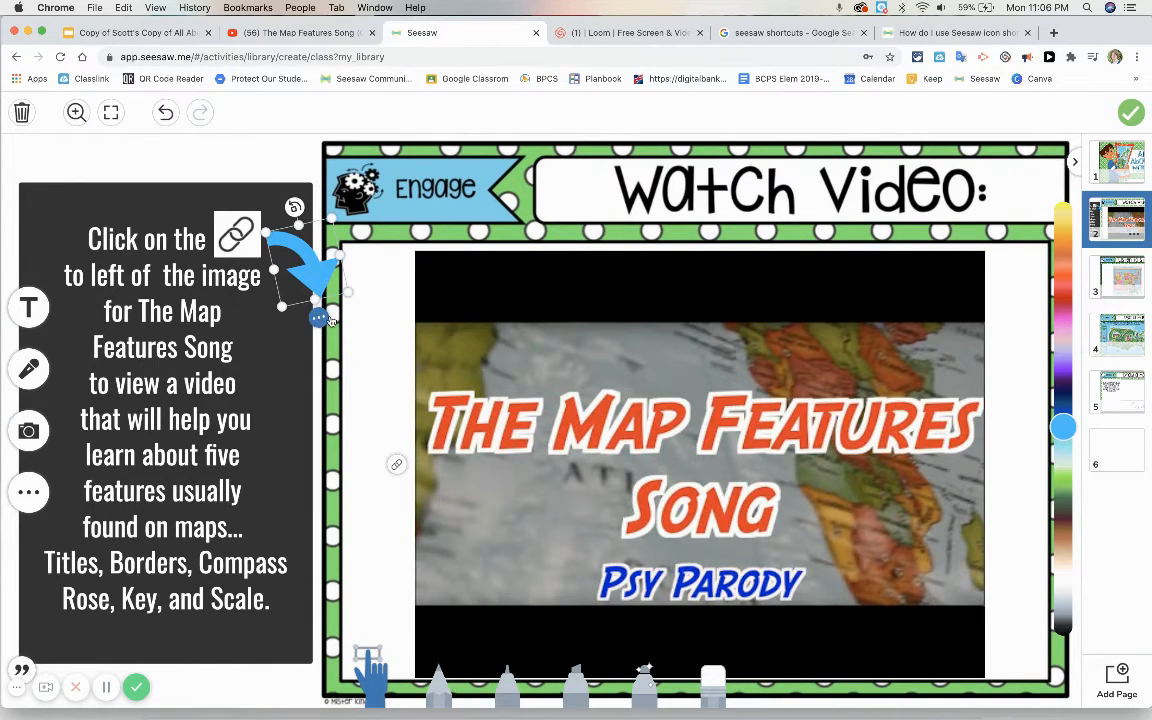
Step: Enlarge the curved arrow so it runs from the directions' link icon to the link button beside the video preview
drag(362, 306, 472, 382)
drag(395, 331, 386, 360)
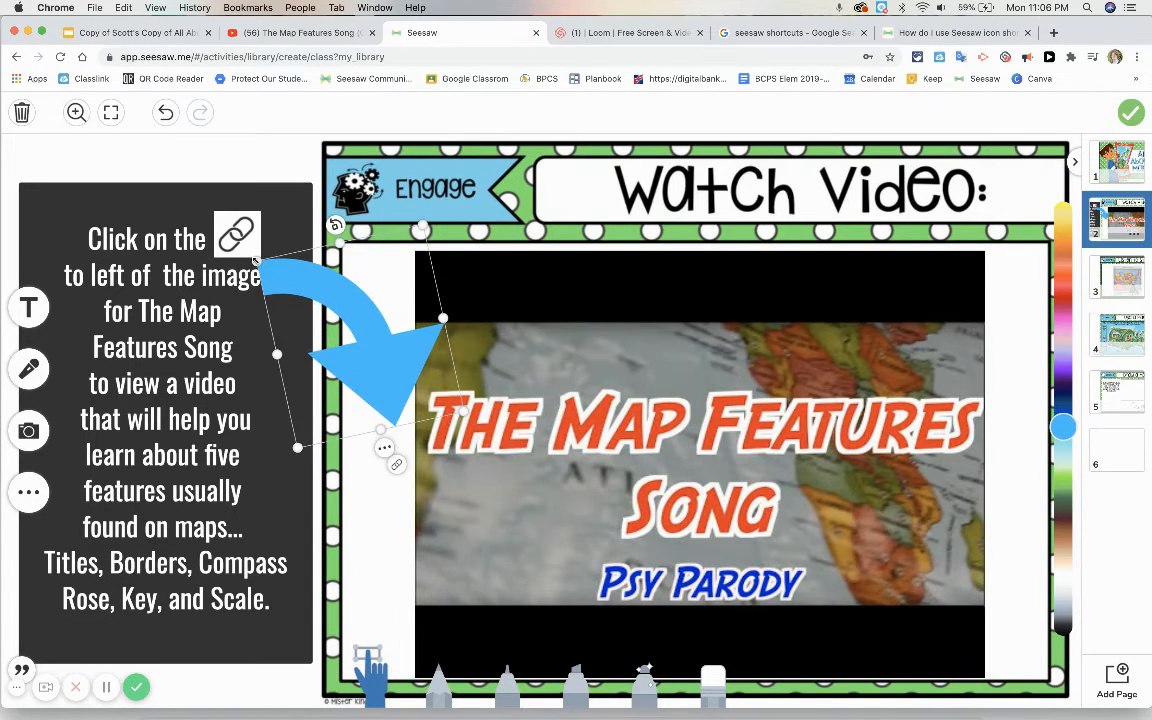
drag(254, 261, 278, 253)
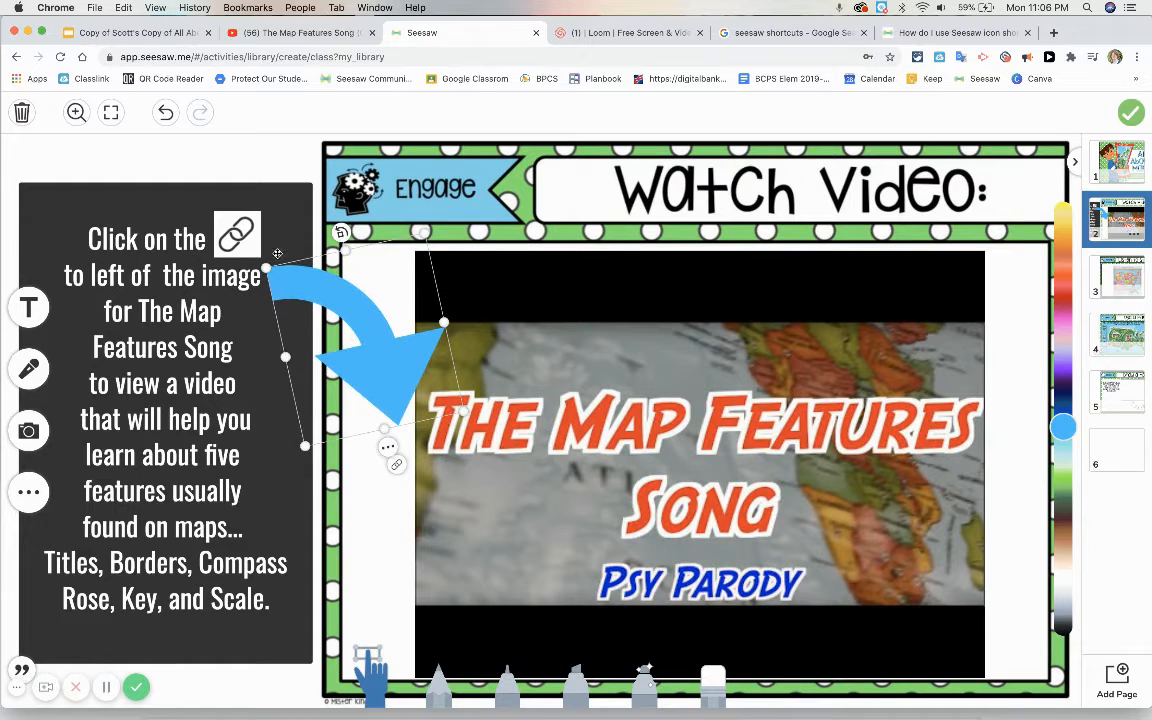
Step: Adjust the curved arrow's rotation, size and position so it leads from the directions' link icon to the link button beside the video
mouse_move(341, 233)
mouse_down()
mouse_move(359, 230)
mouse_move(330, 210)
mouse_move(362, 229)
mouse_up()
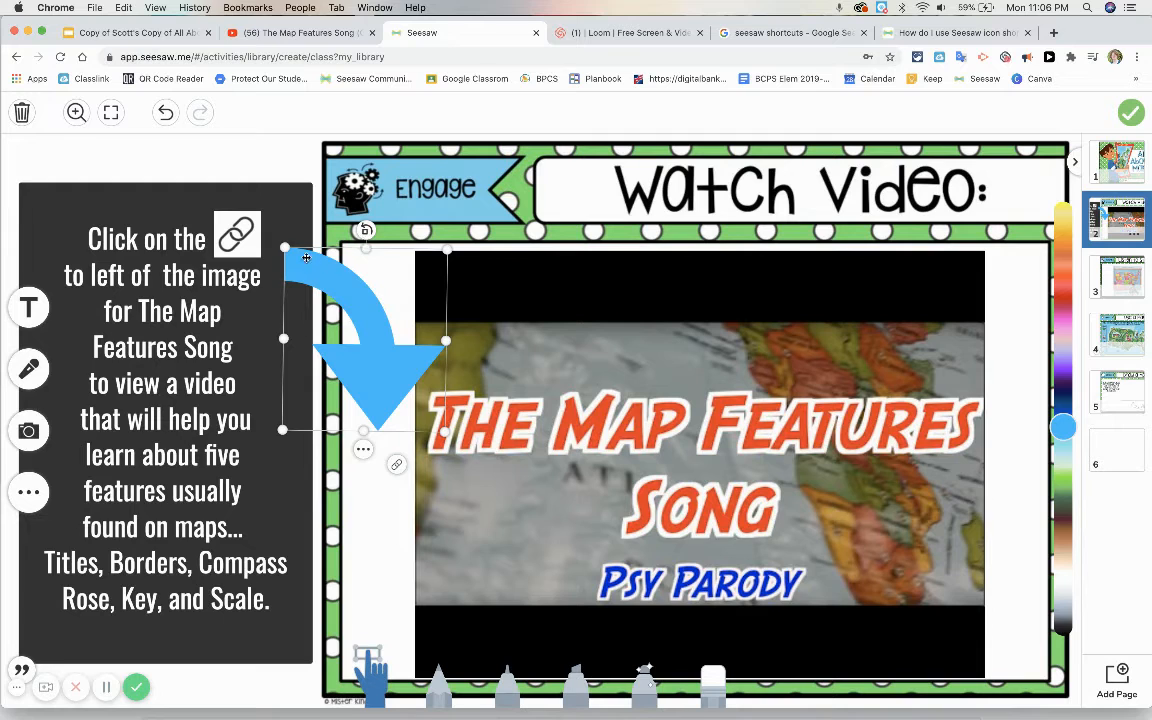
drag(306, 258, 290, 238)
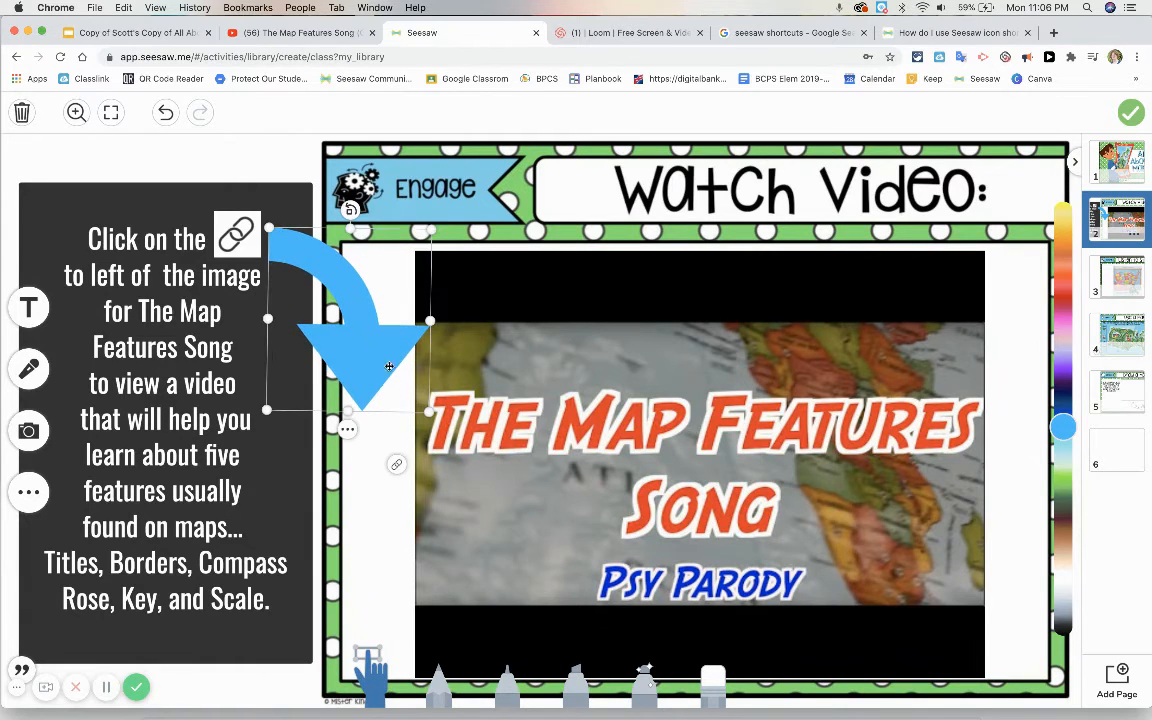
drag(429, 412, 498, 437)
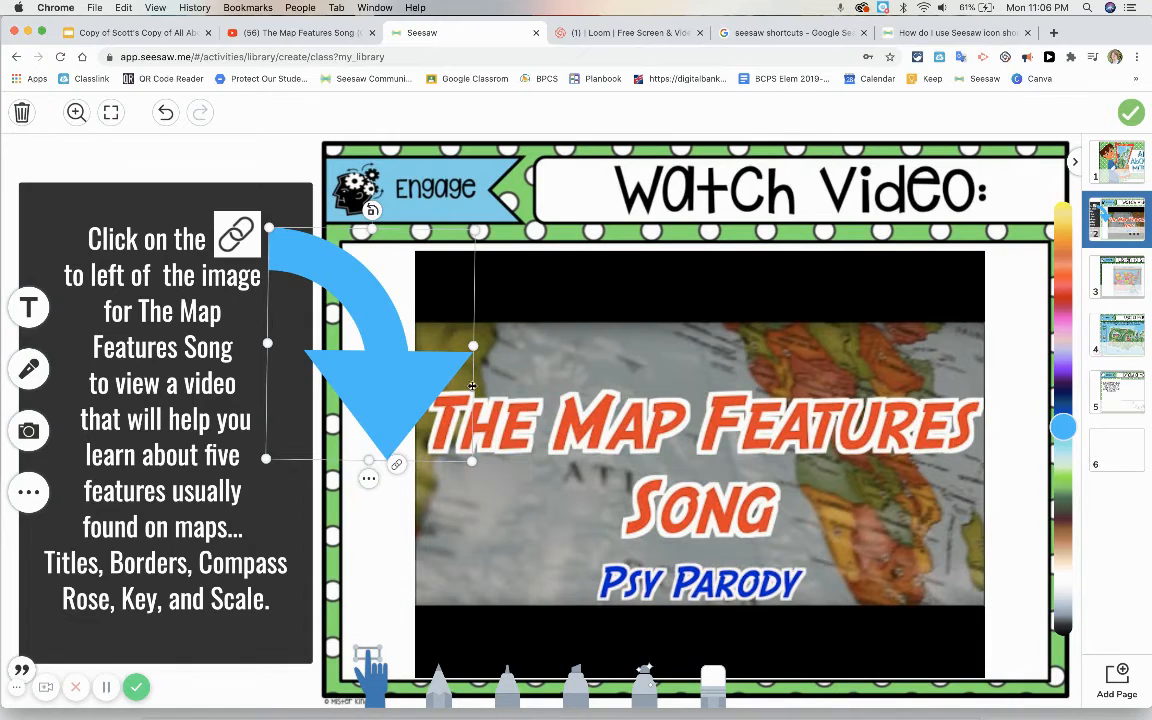
drag(471, 463, 457, 441)
drag(386, 403, 393, 401)
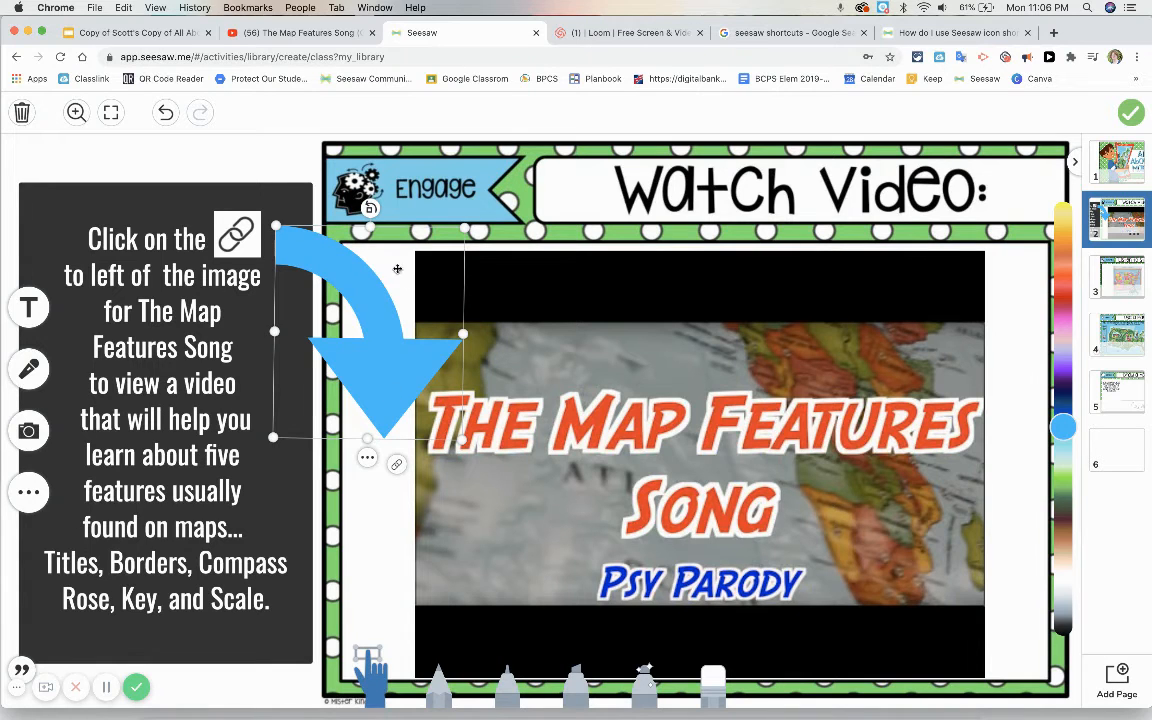
click(337, 194)
click(365, 211)
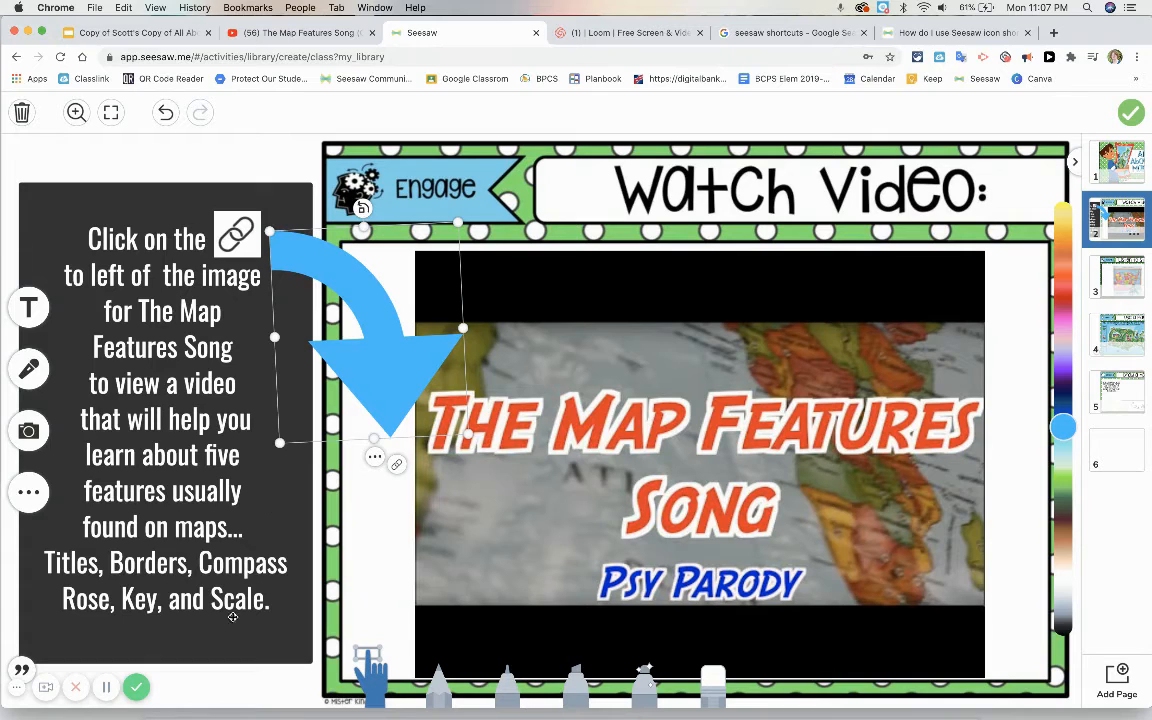
Step: Lock the curved arrow in place on the Watch Video page
click(234, 685)
click(373, 340)
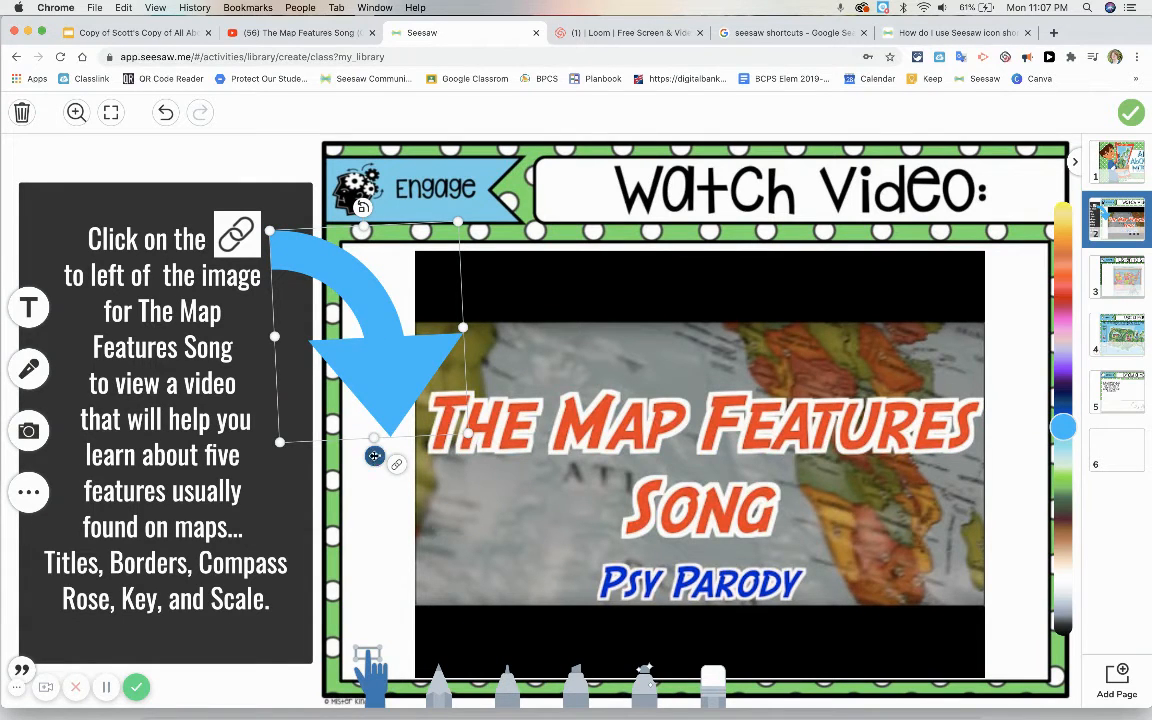
click(375, 458)
click(412, 357)
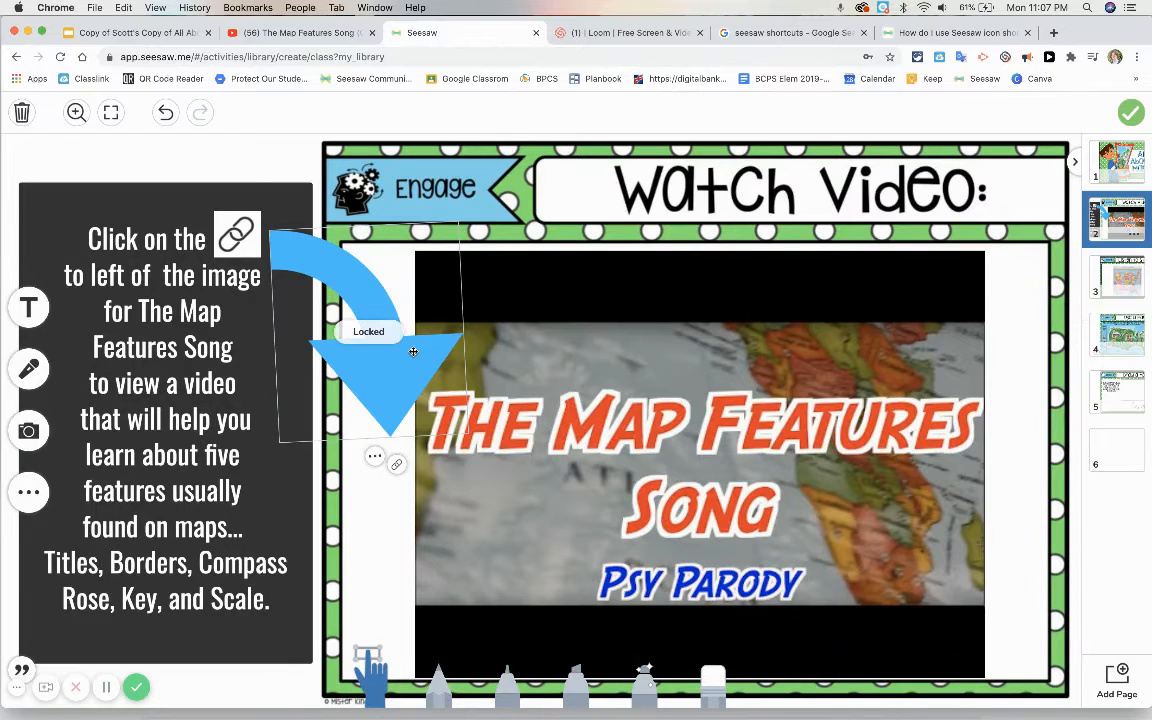
Step: Upload the speaker image Screen Shot 2020-09-28 at 12.24.19 AM to blank page 6
click(106, 687)
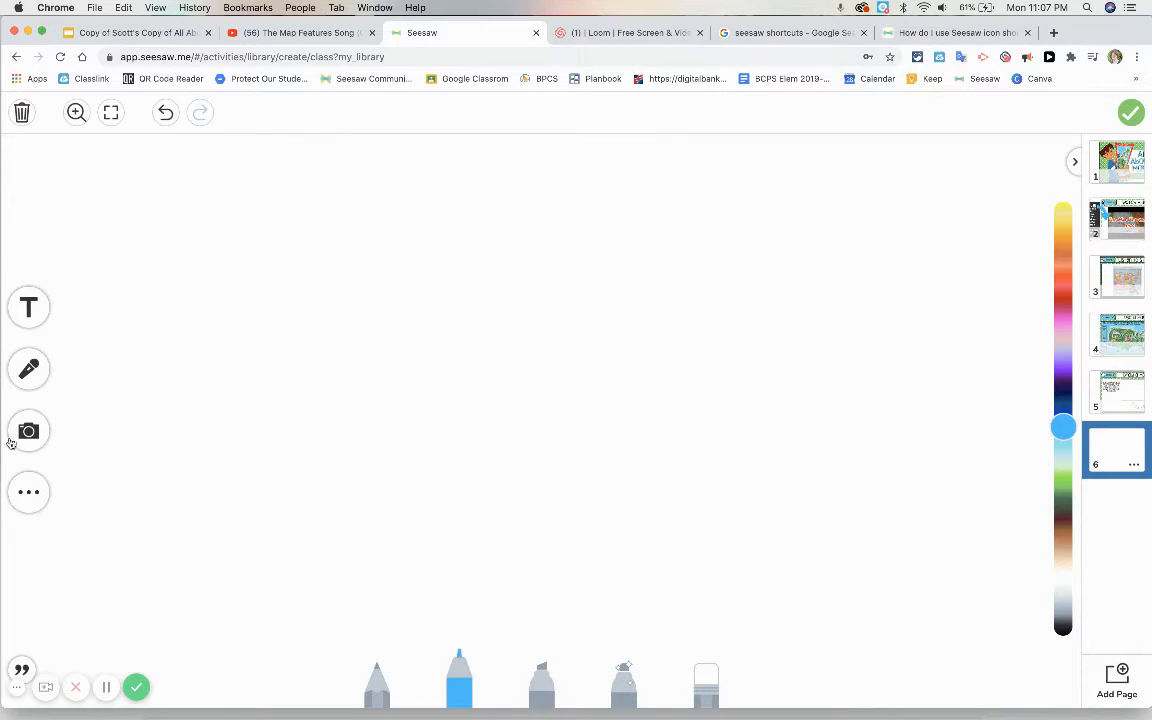
click(28, 496)
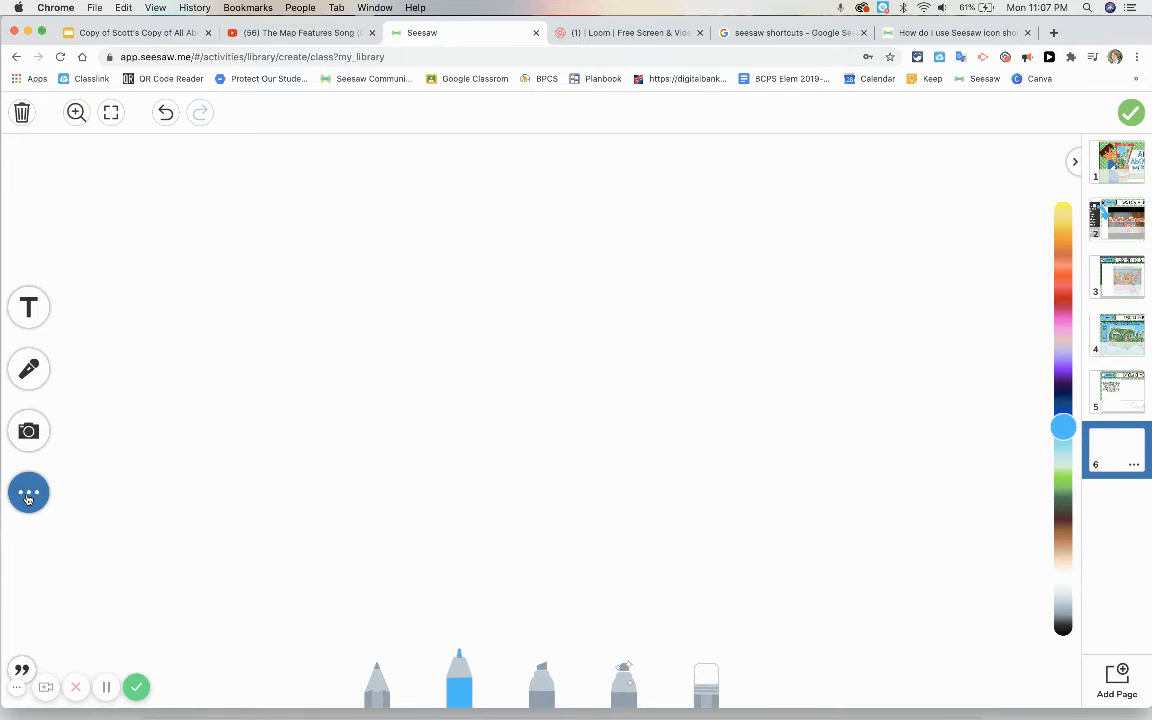
click(28, 496)
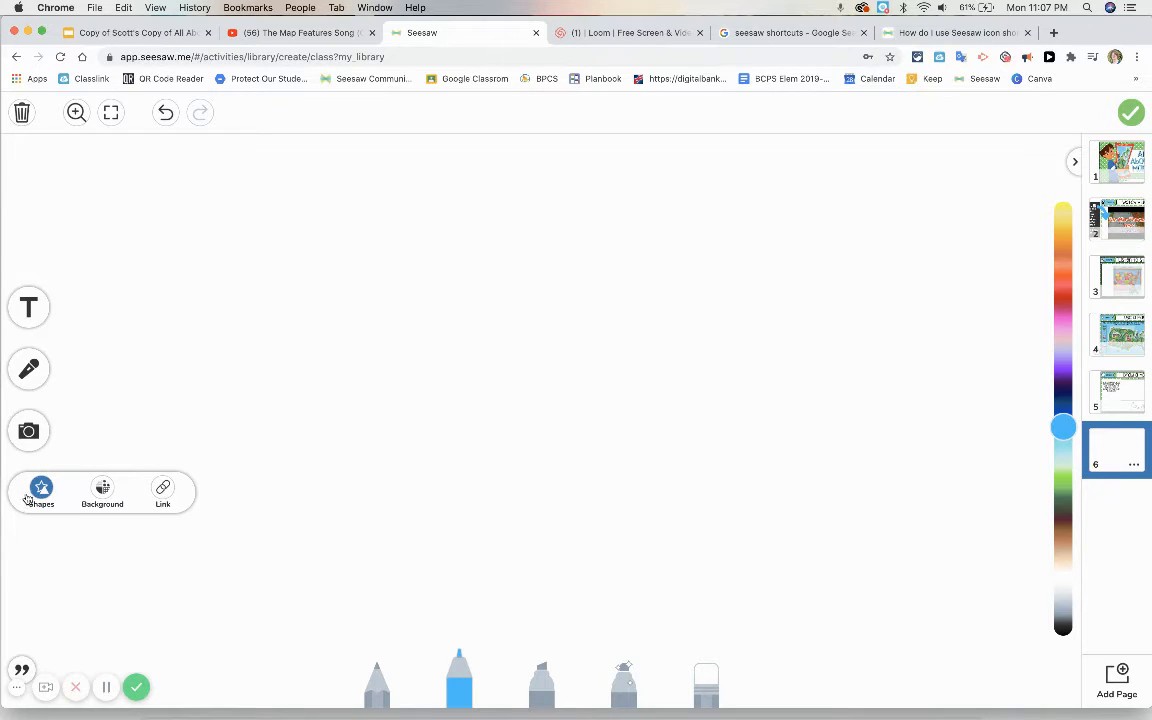
click(28, 430)
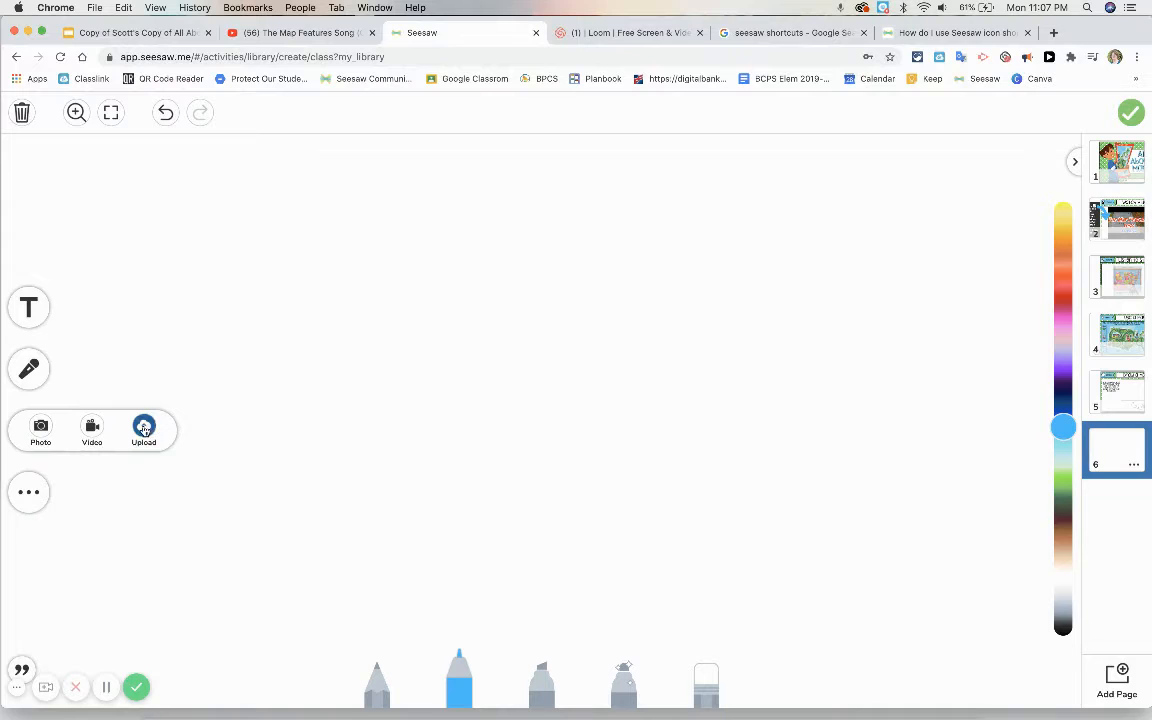
click(143, 428)
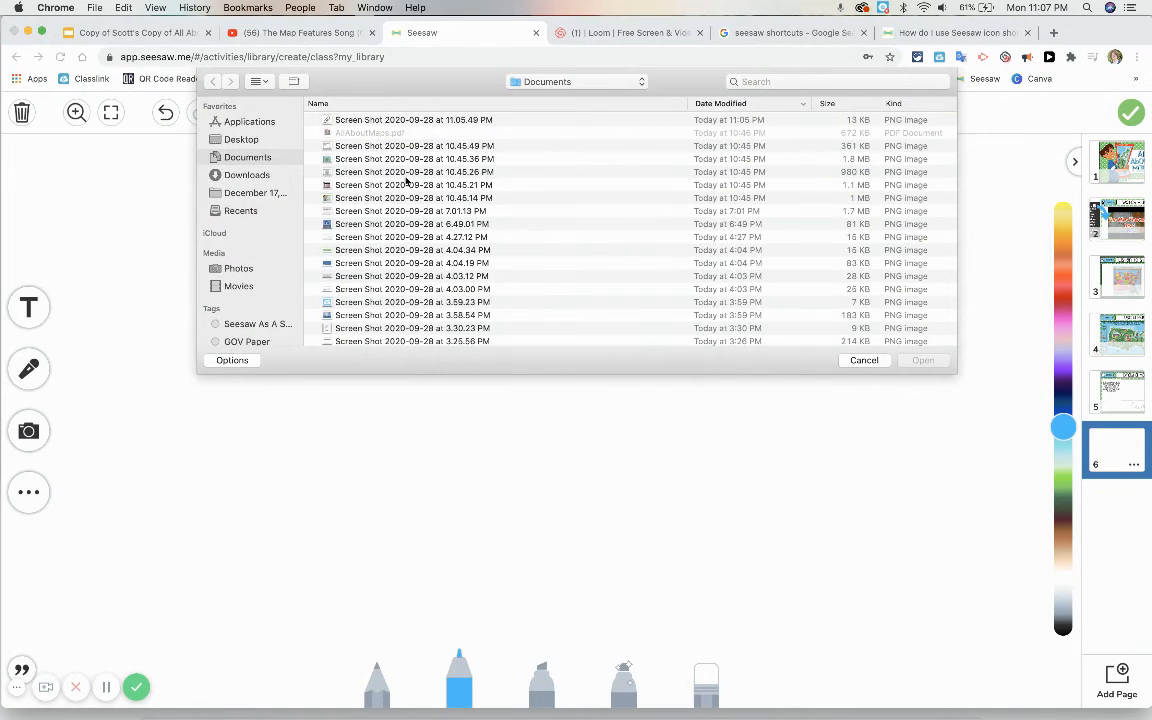
scroll(405, 185, down, 5)
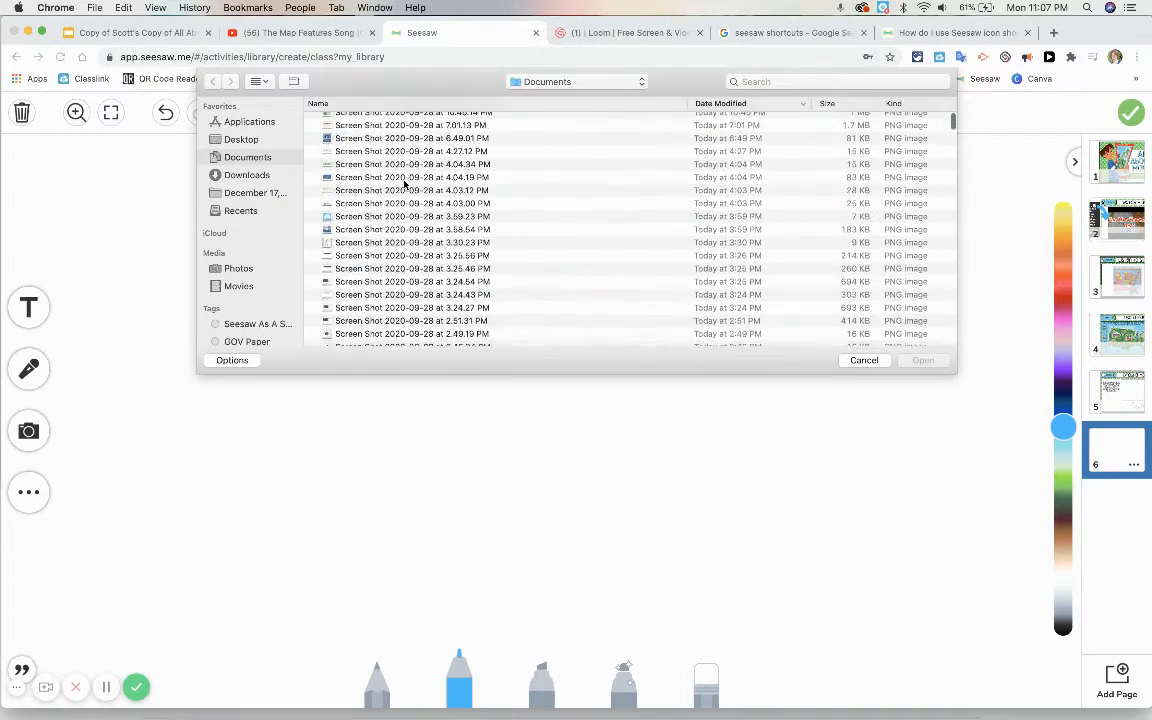
scroll(405, 185, down, 4)
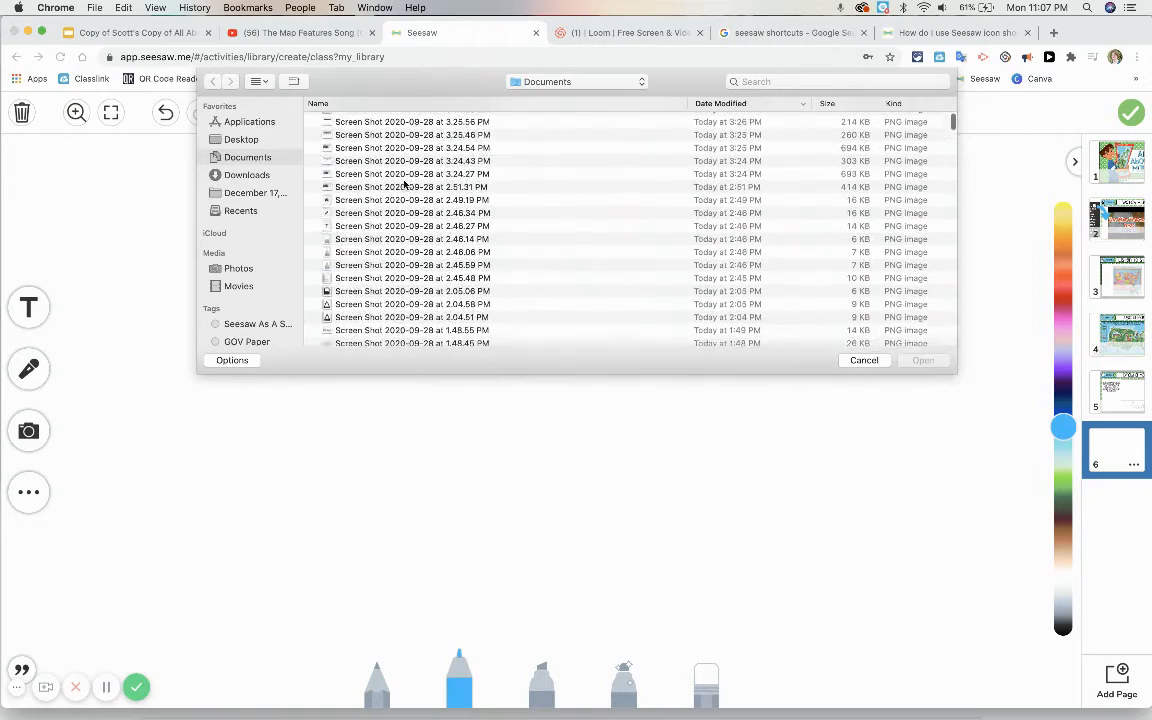
scroll(405, 185, down, 4)
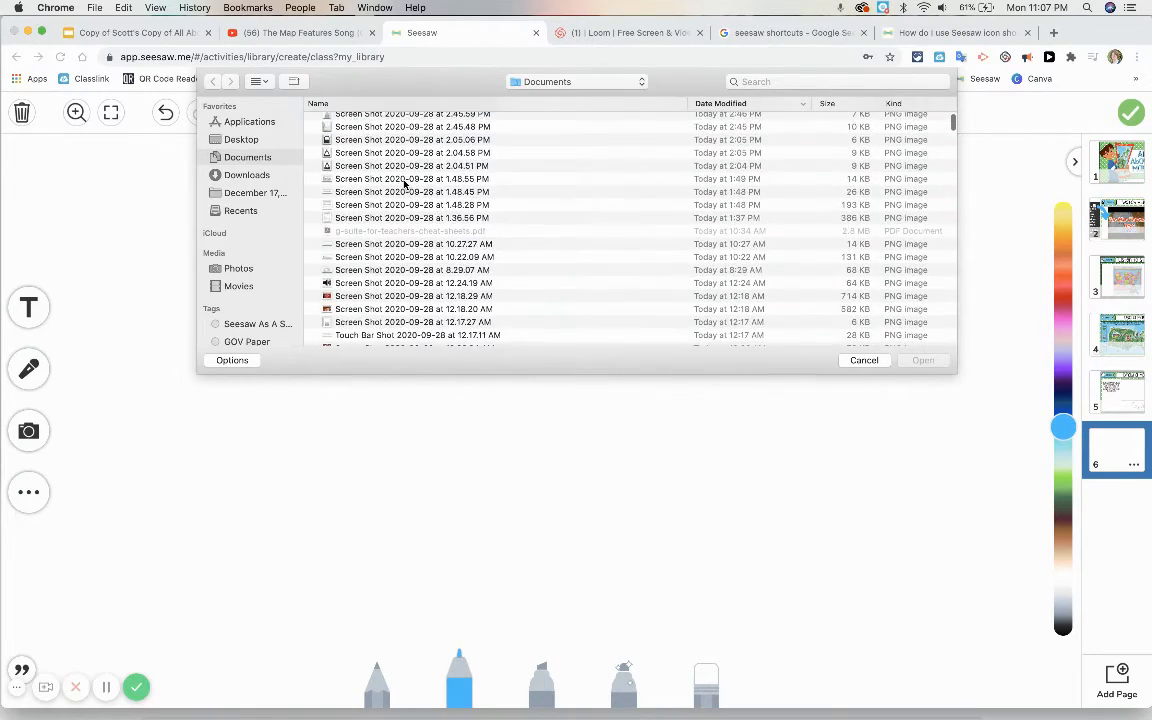
click(337, 268)
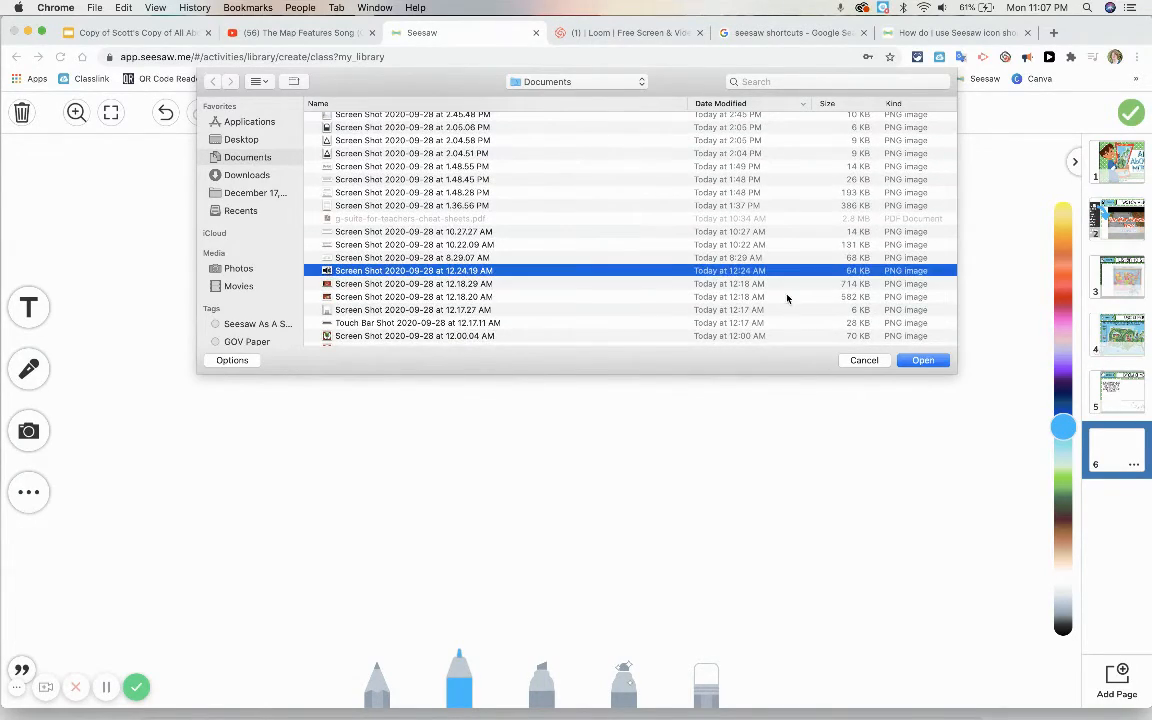
click(922, 362)
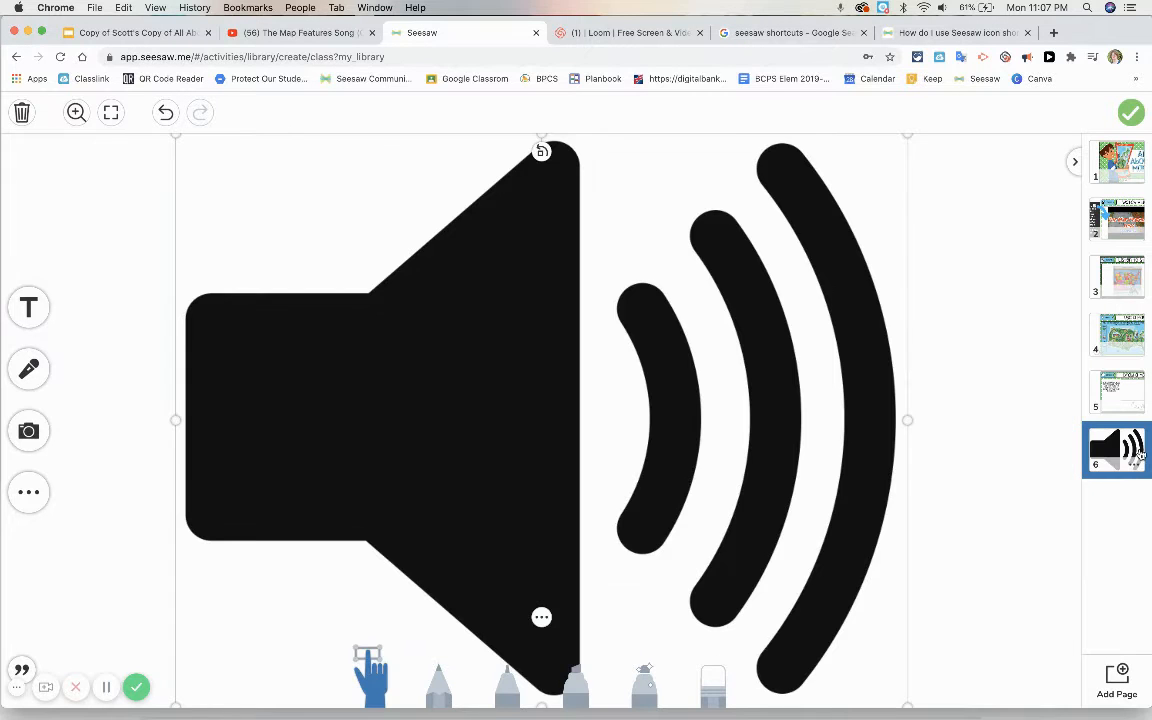
click(1012, 420)
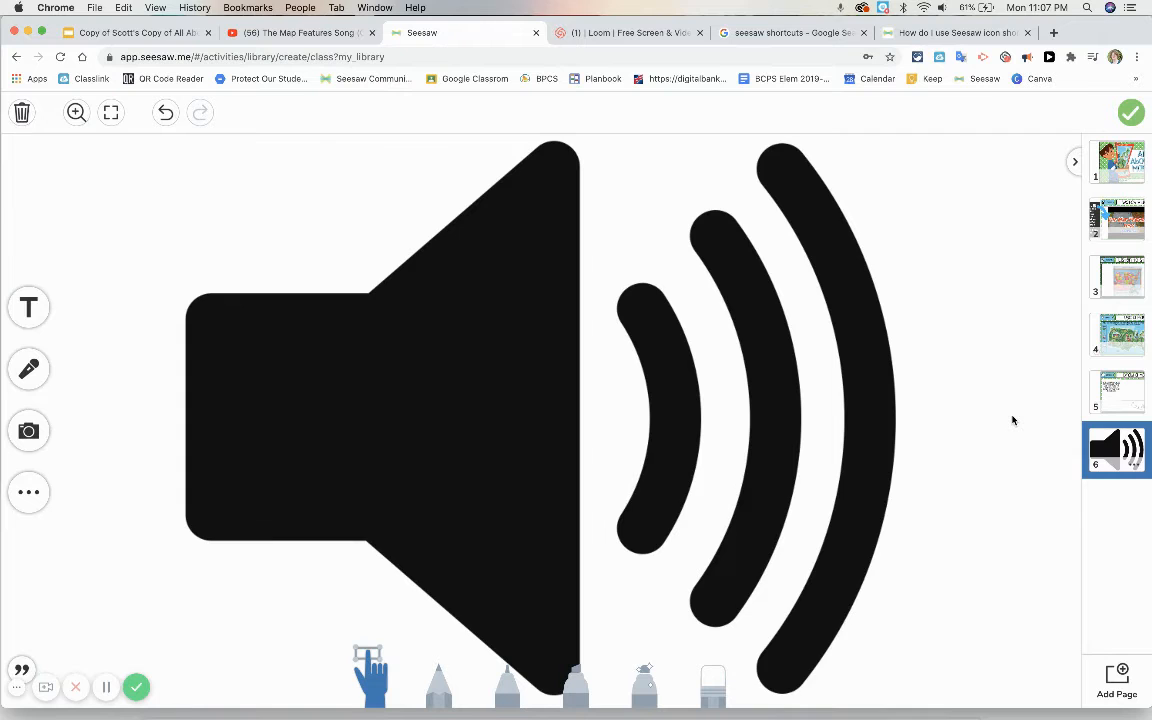
Step: Record about 19 seconds of voice directions over the speaker image on page 6 and finish the recording
click(1110, 230)
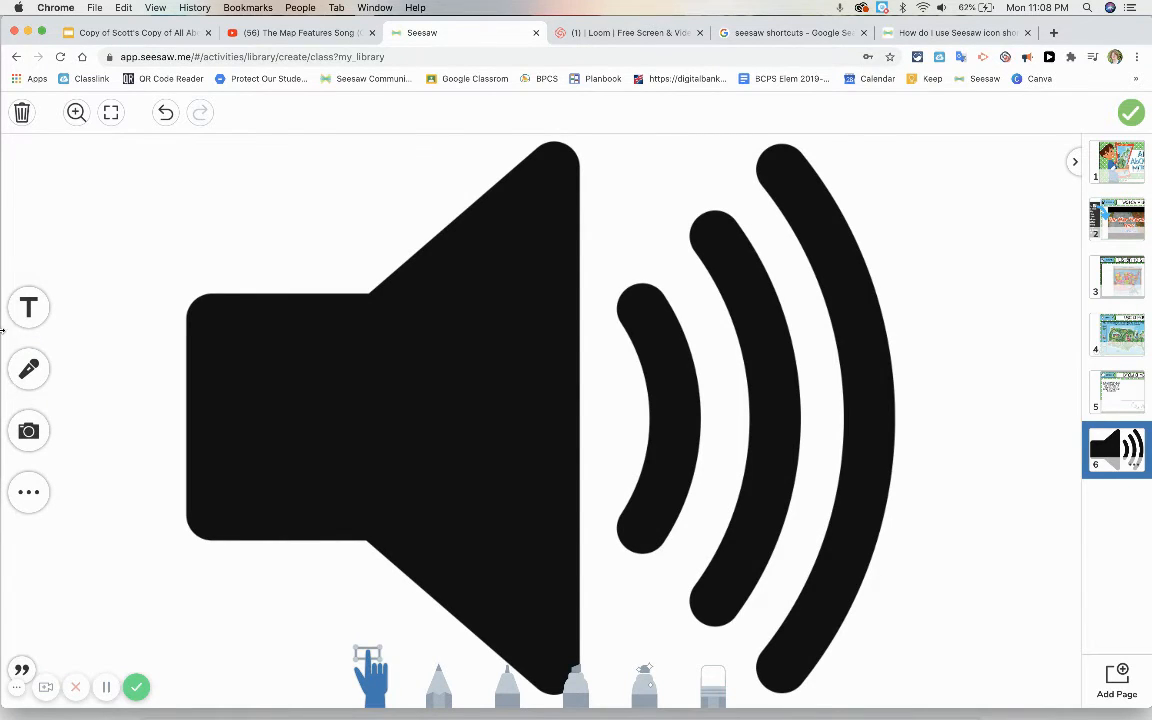
click(28, 369)
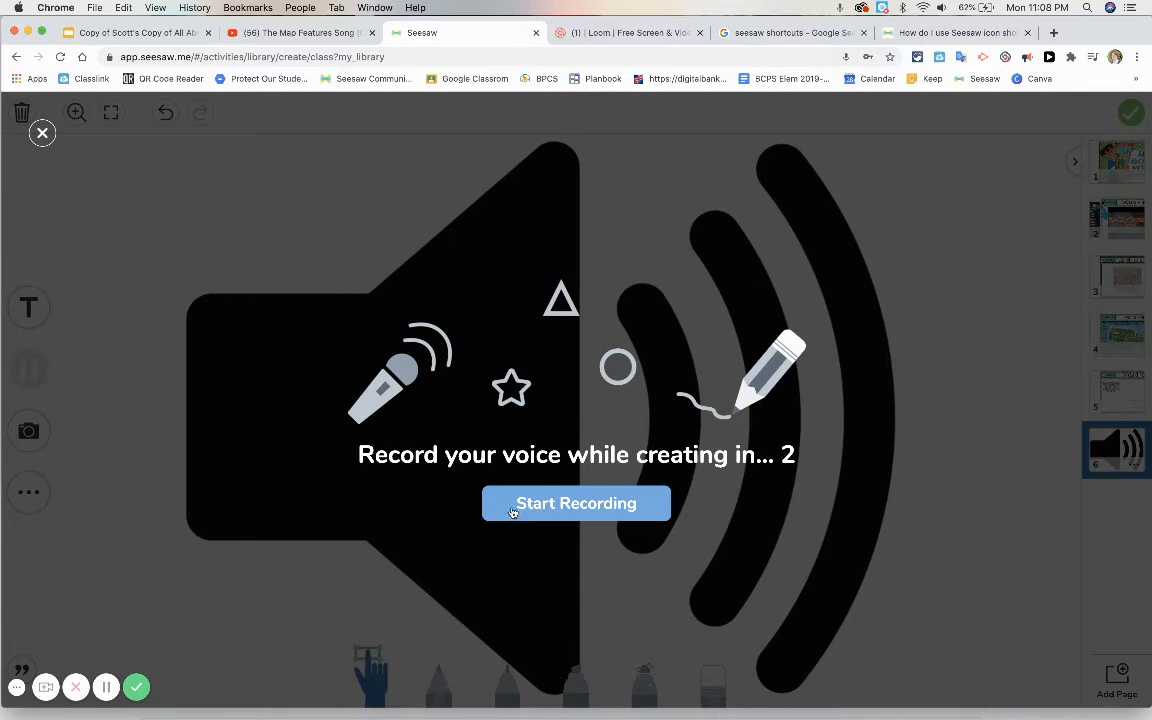
click(512, 504)
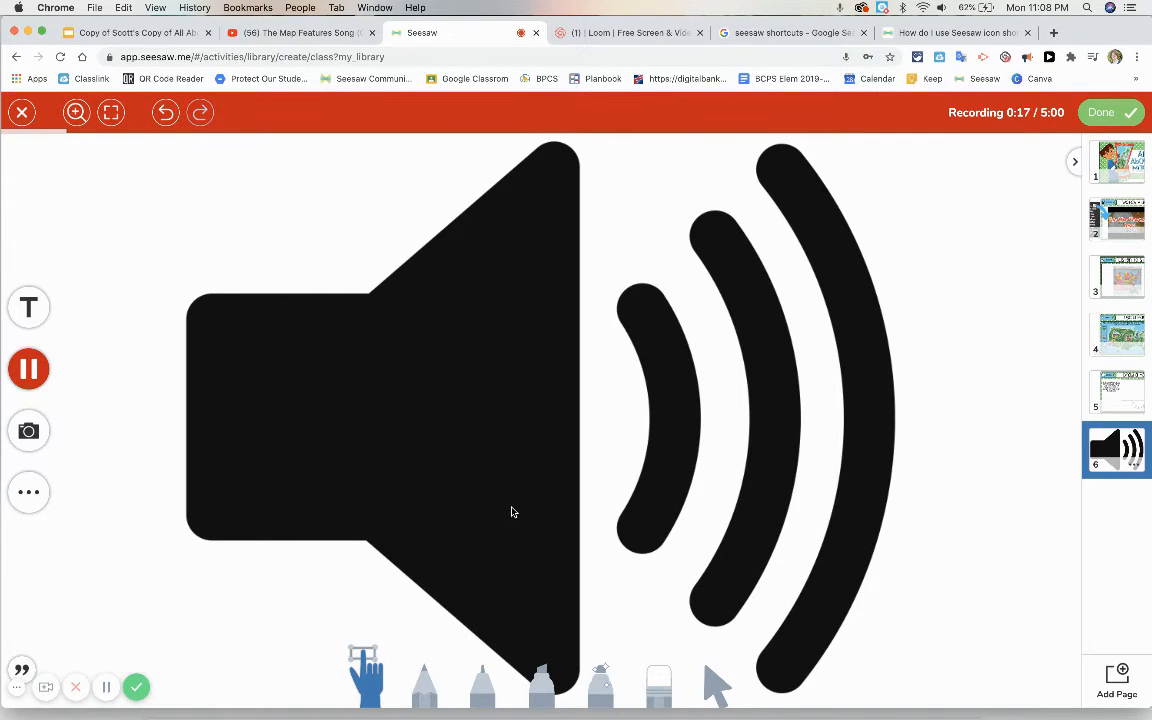
click(30, 369)
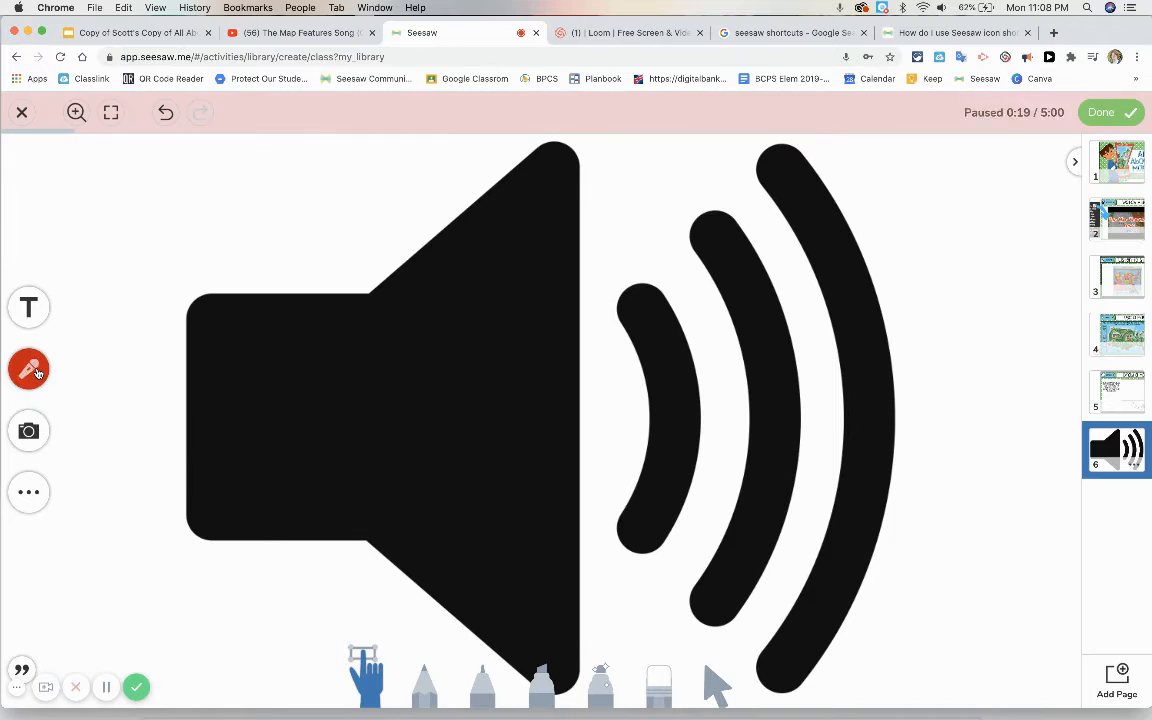
click(1100, 112)
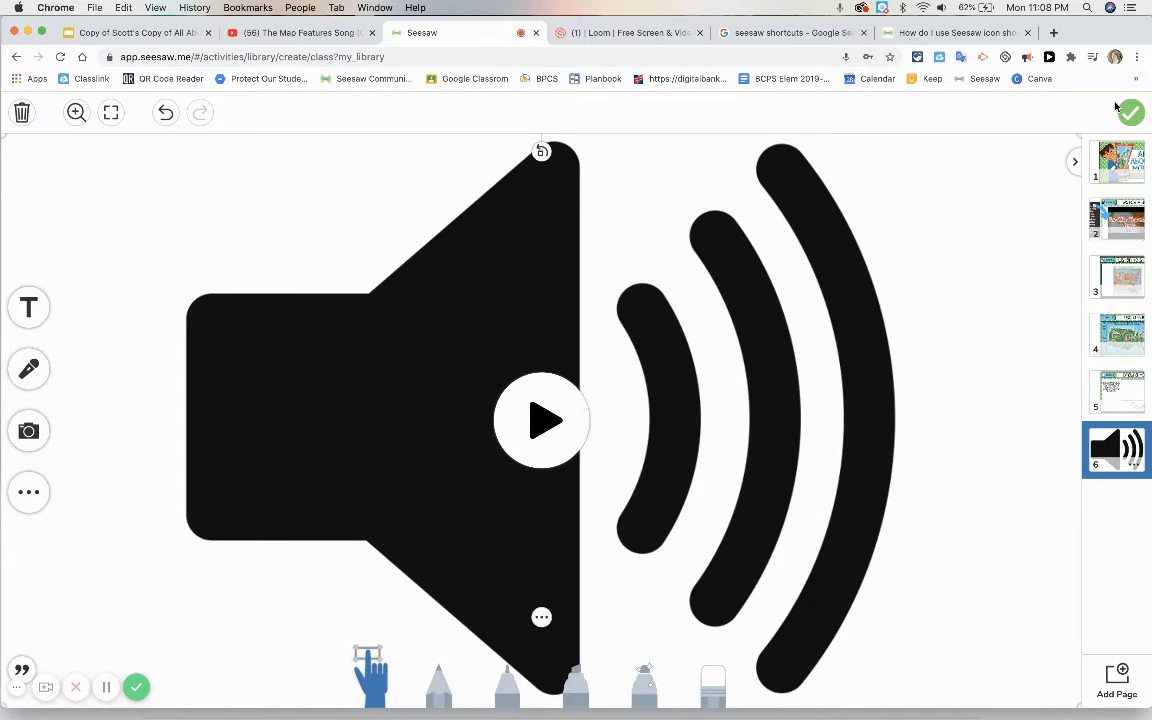
Step: Shrink the voice recording to a small speaker icon and place it near the middle of page 6
drag(54, 198, 152, 229)
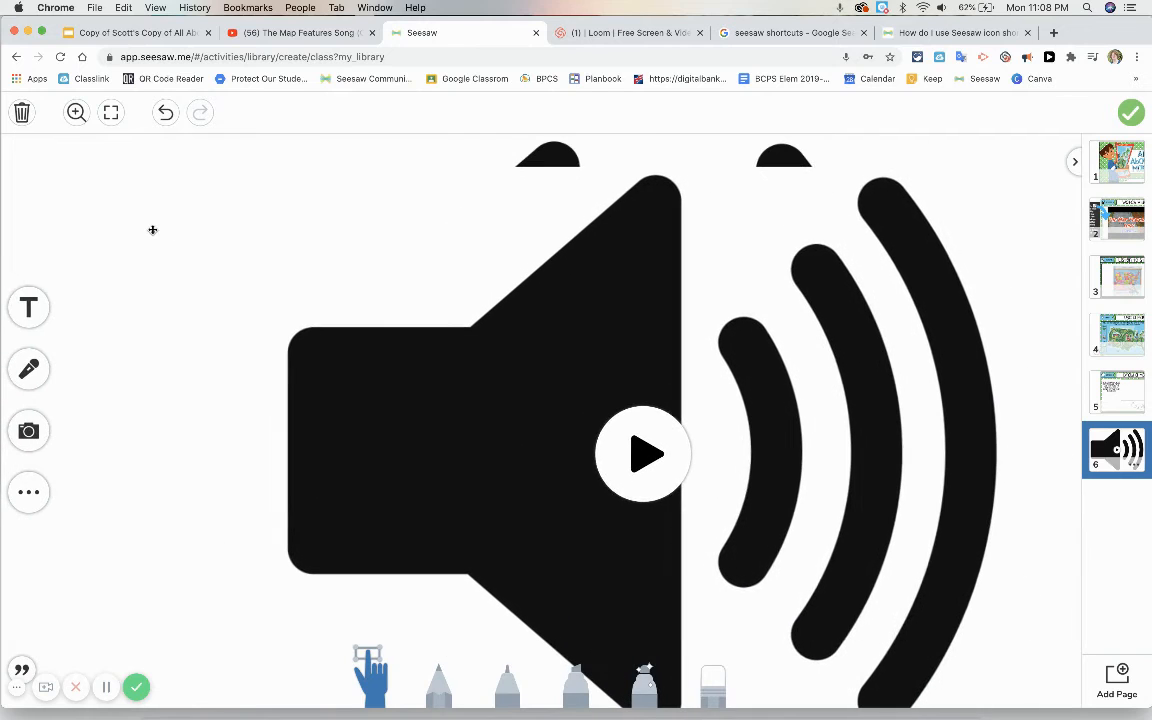
drag(100, 163, 386, 298)
drag(357, 250, 541, 323)
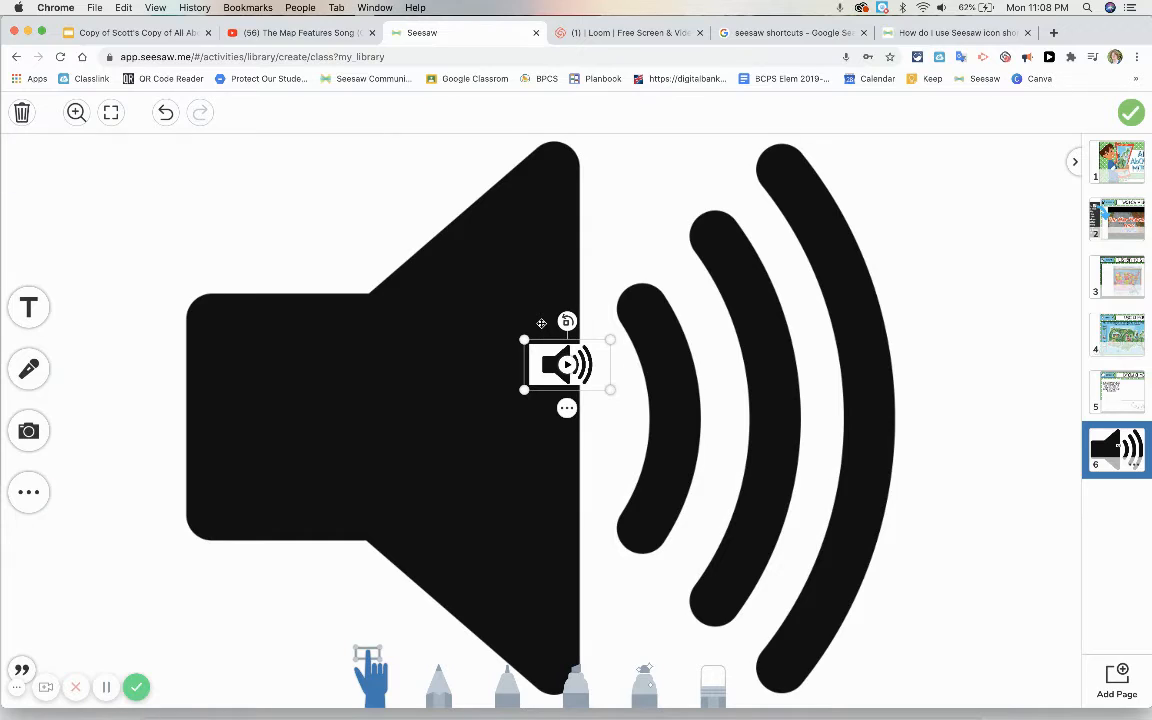